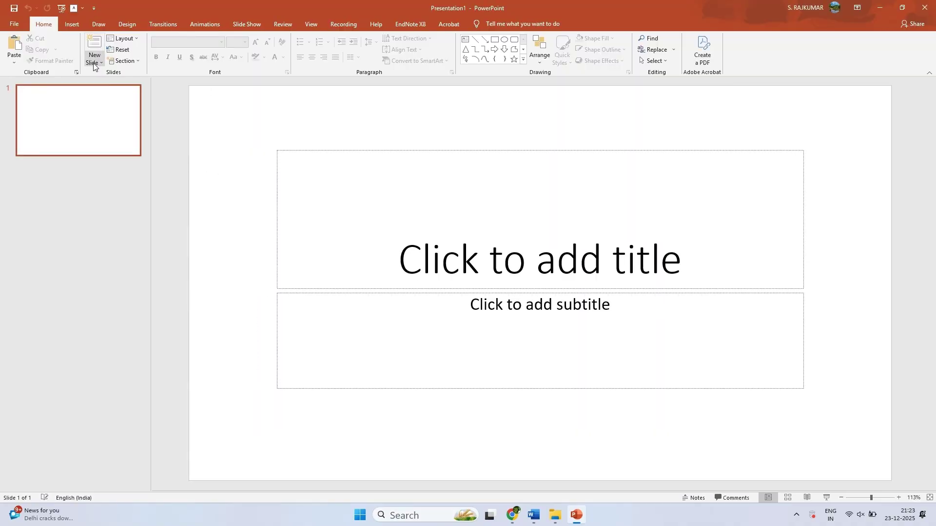
- Add a slide with the Blank layout and delete the original title slide
left_click(94, 62)
left_click(108, 186)
left_click(103, 133)
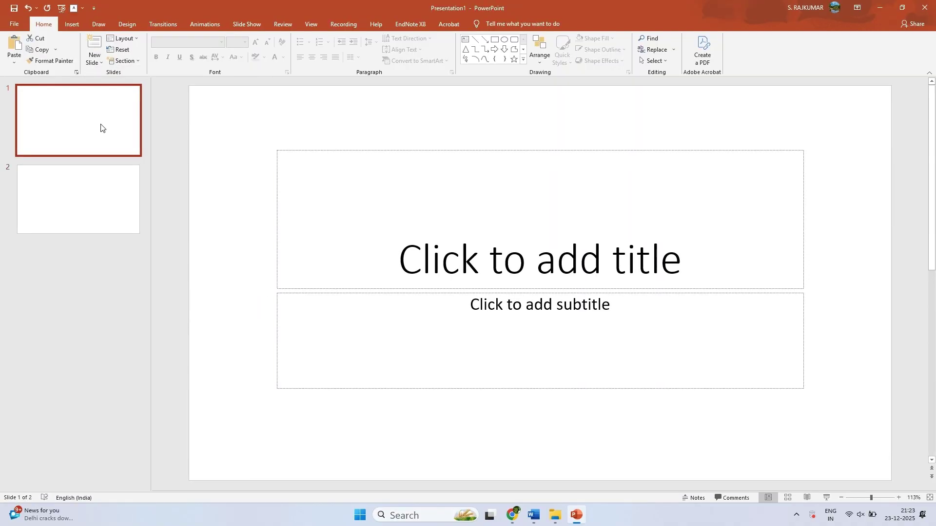
key("Delete")
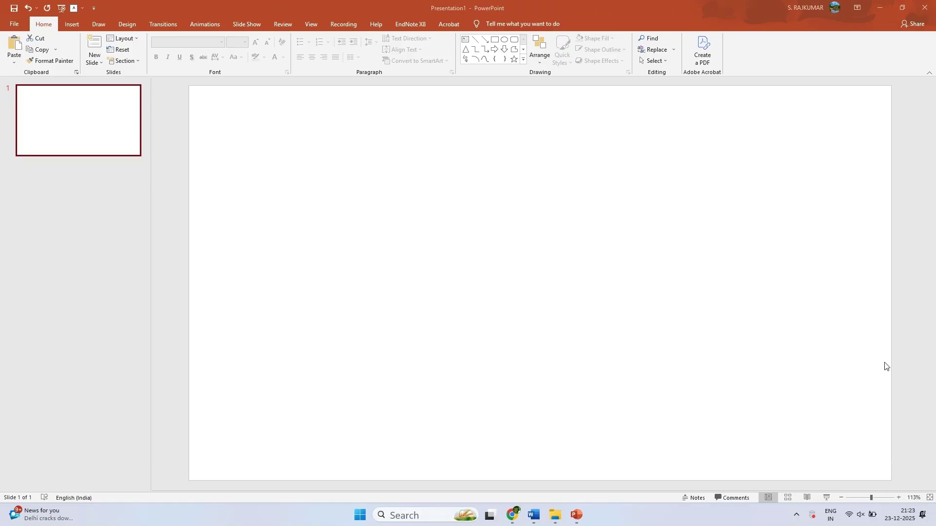
- Switch to Chrome and search Google for "magnetic stirrer prompt image"
left_click(514, 517)
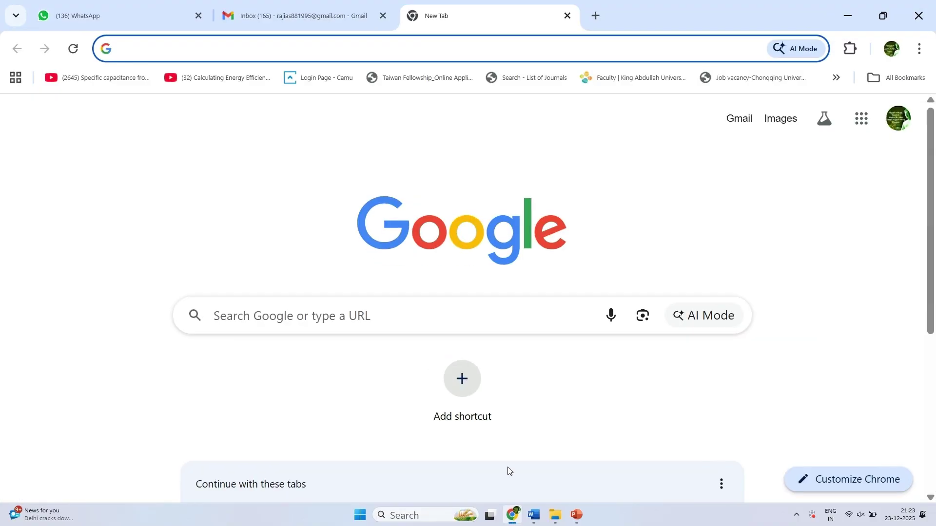
left_click(396, 48)
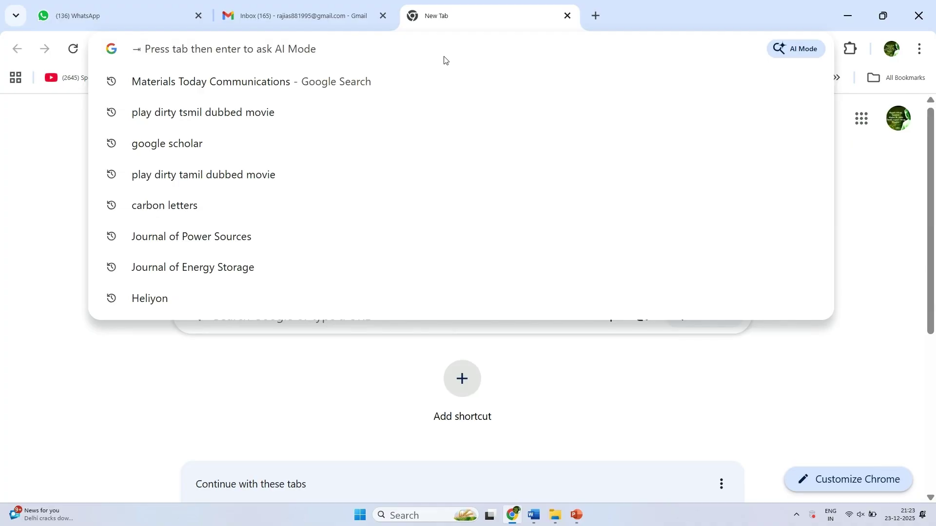
type("mag")
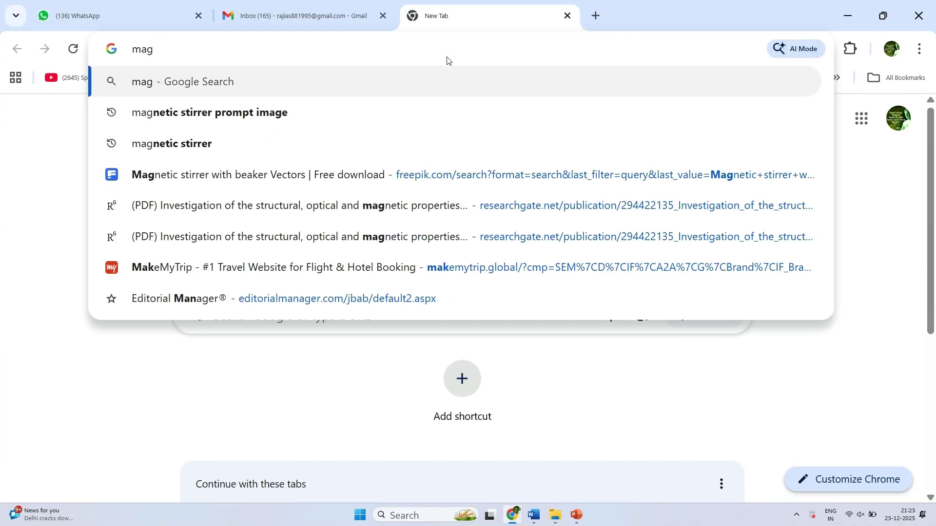
left_click(401, 119)
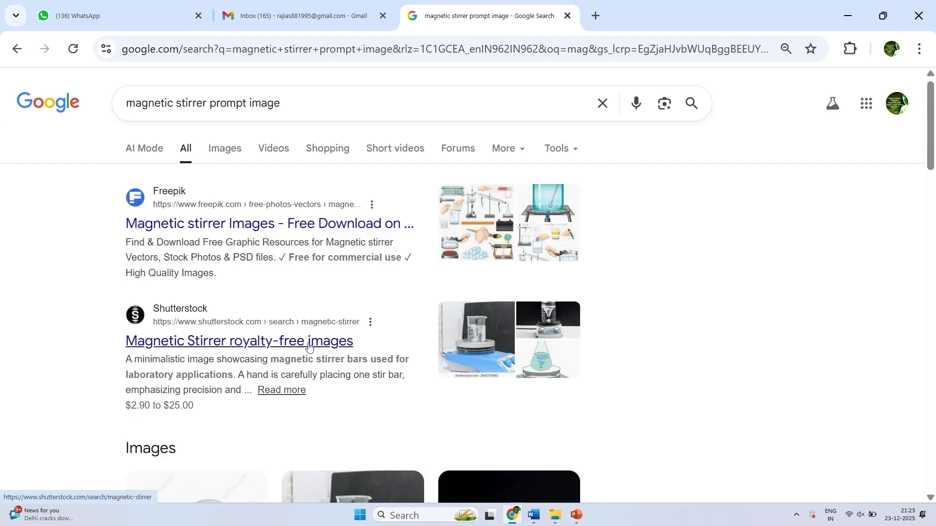
- Open the BioRender magnetic stirrer image result in a new tab and examine the icon with beaker and stir bar
scroll(318, 349, "down", 3)
scroll(320, 345, "down", 2)
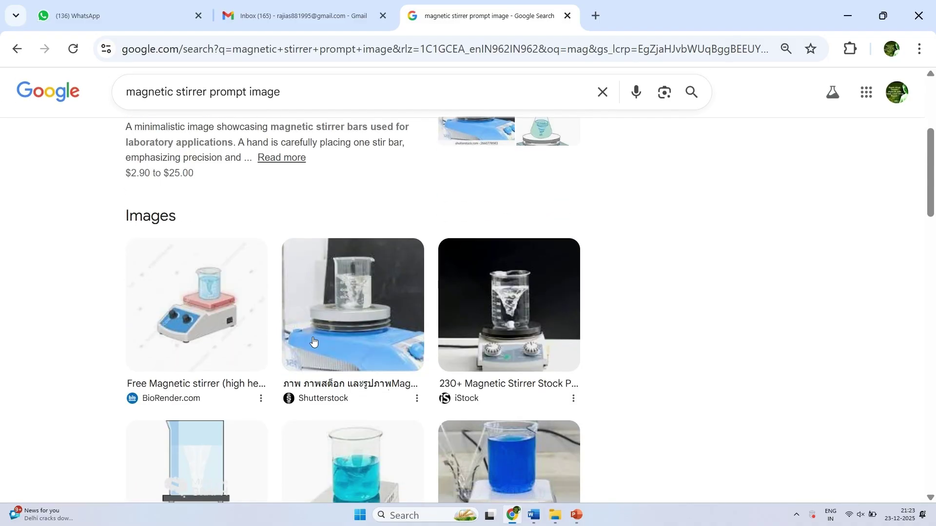
right_click(156, 385)
left_click(239, 183)
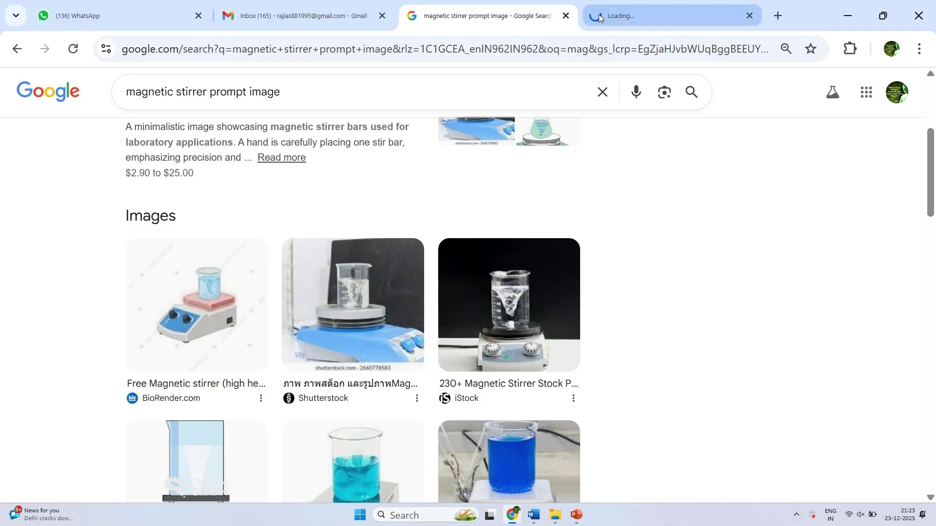
left_click(613, 17)
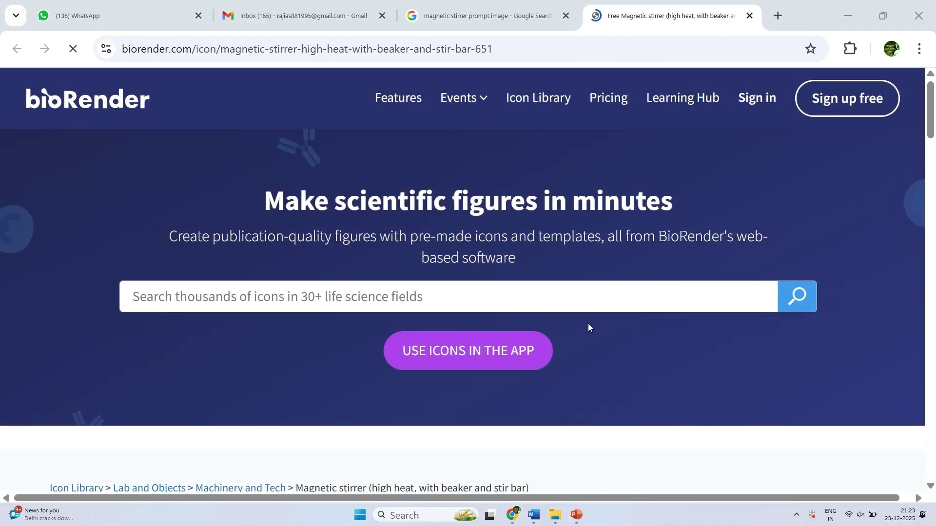
scroll(585, 324, "down", 5)
scroll(558, 318, "down", 3)
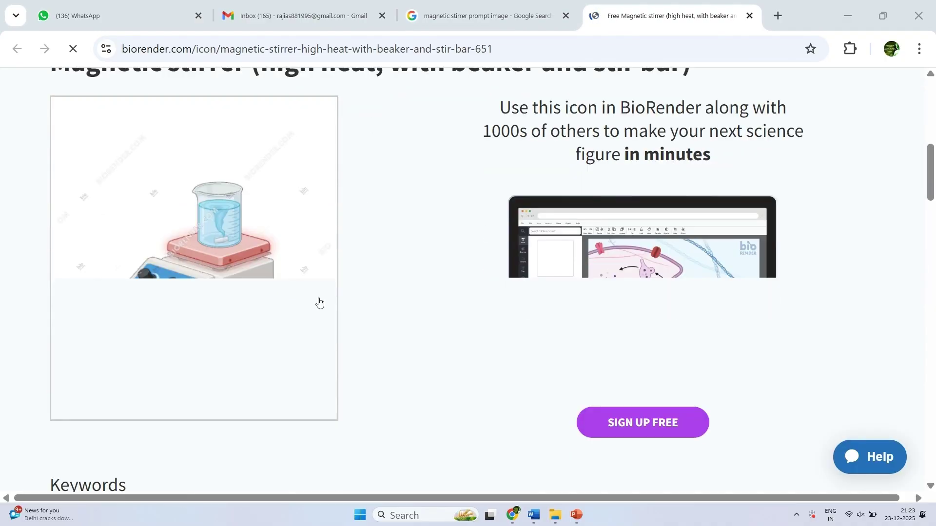
scroll(300, 295, "down", 3)
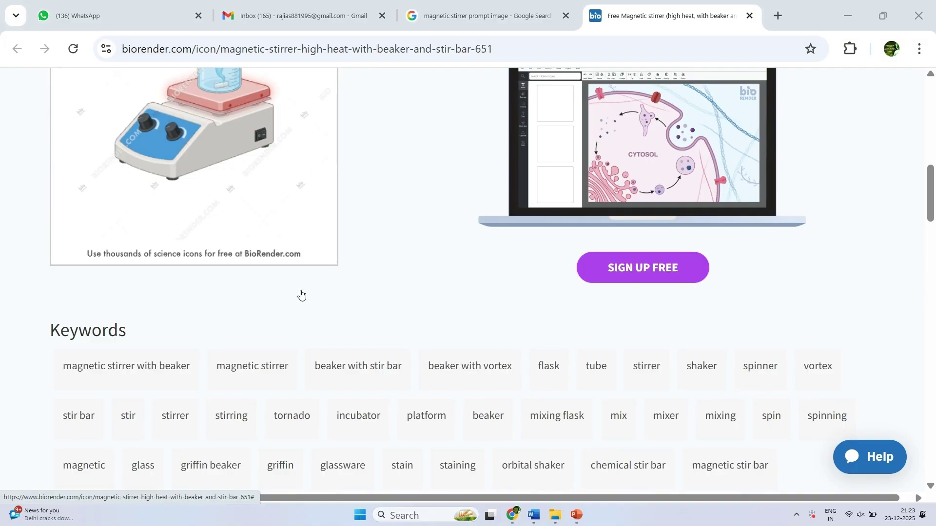
scroll(300, 293, "down", 3)
scroll(299, 283, "up", 8)
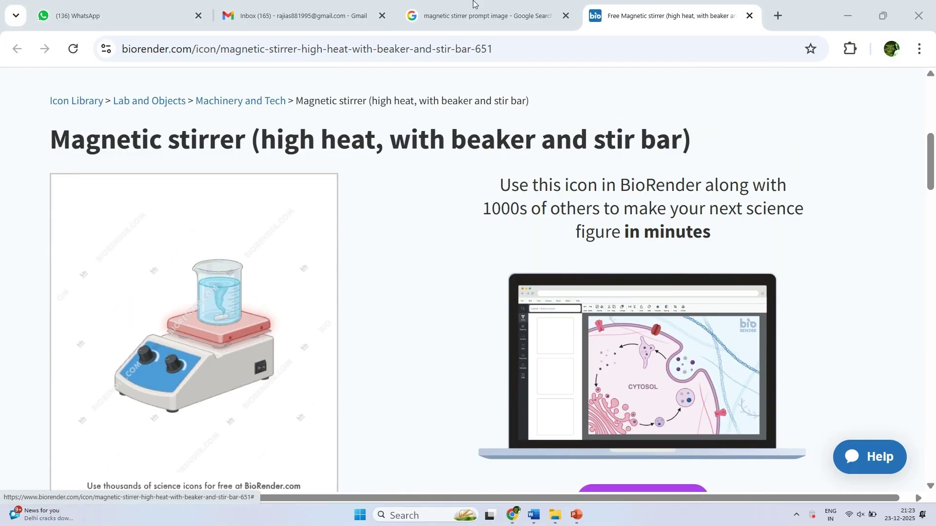
- Return to the Google search for "magnetic stirrer prompt image" and show only its image results
left_click(468, 15)
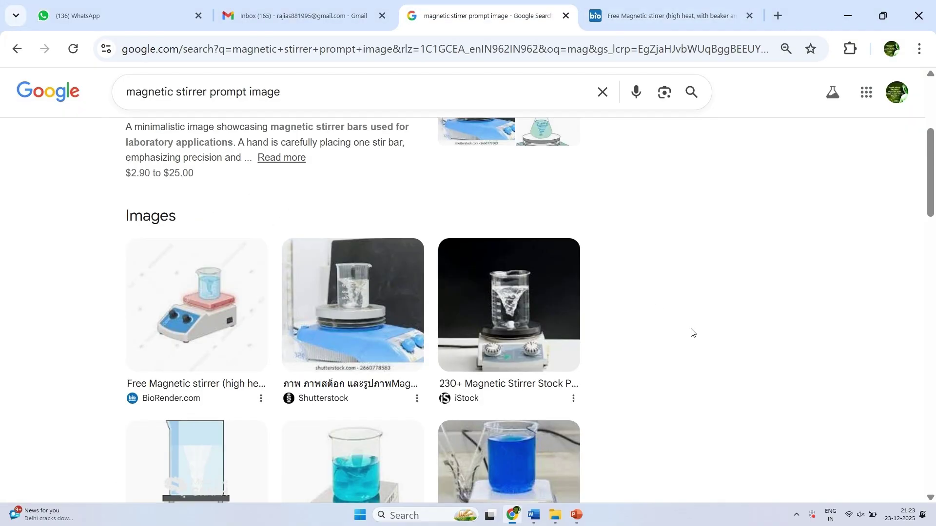
scroll(690, 332, "up", 5)
left_click(238, 150)
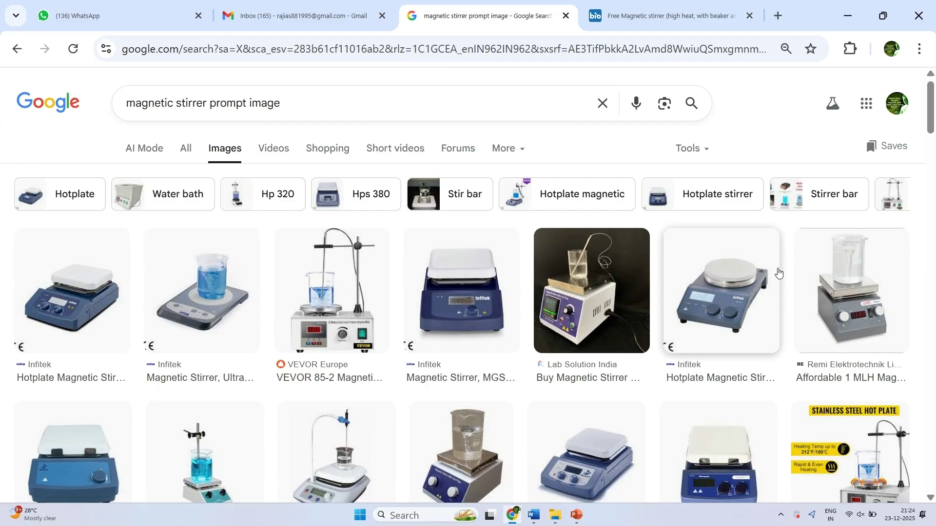
- Examine the magnetic stirrer image results for a suitable reference picture
scroll(779, 272, "down", 2)
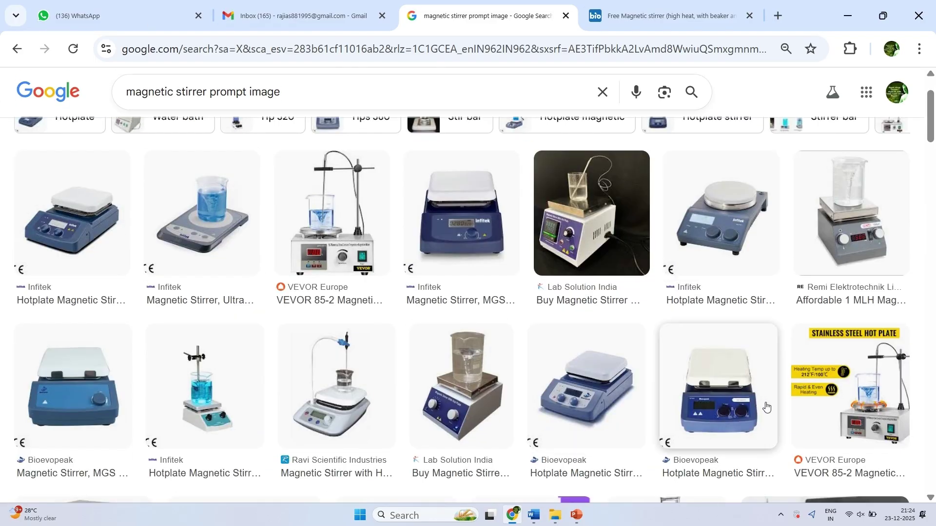
scroll(766, 407, "down", 3)
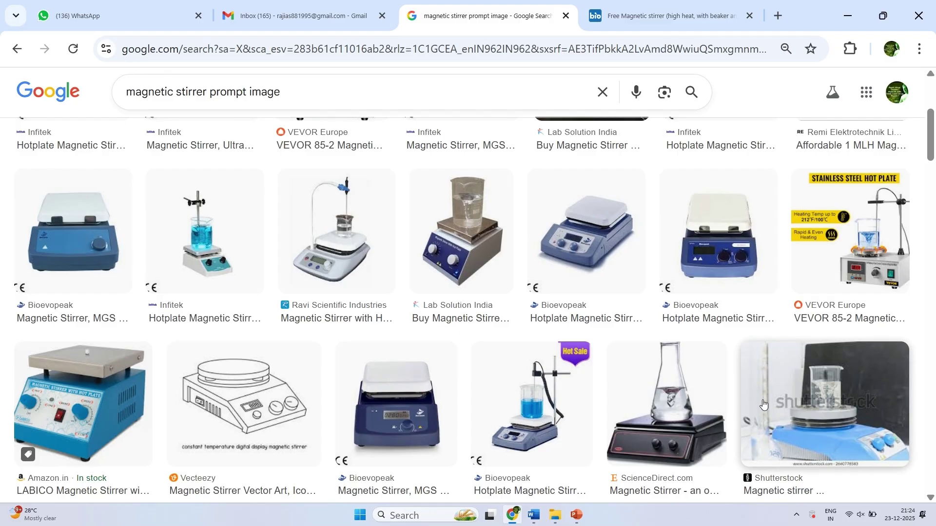
scroll(763, 405, "down", 2)
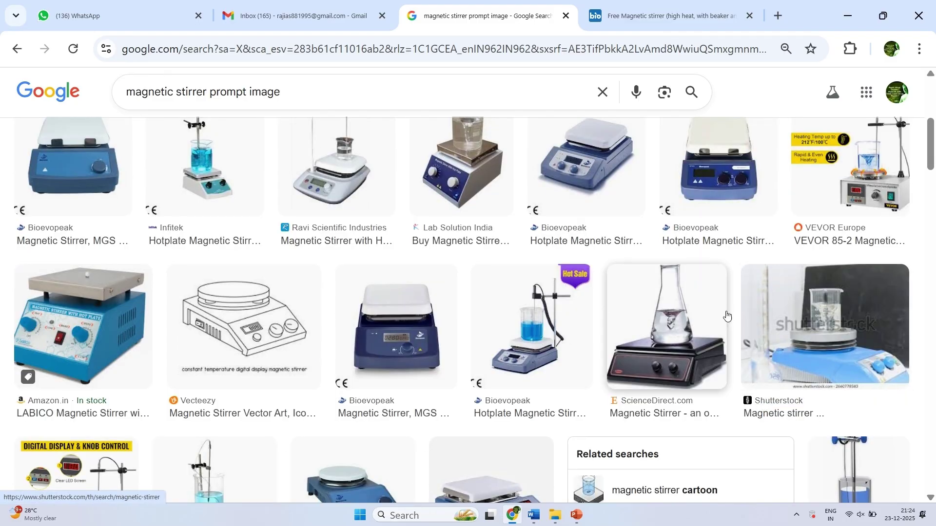
scroll(724, 321, "down", 3)
scroll(705, 332, "down", 4)
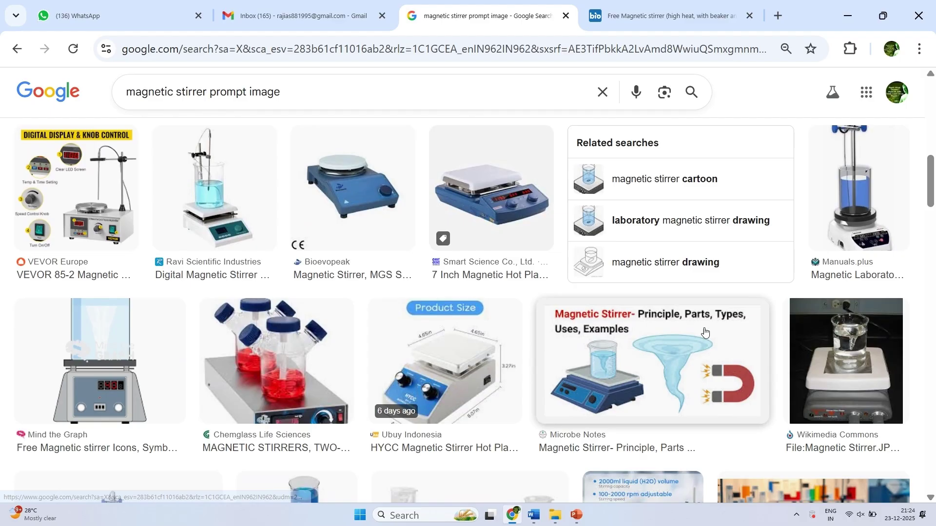
scroll(705, 331, "down", 2)
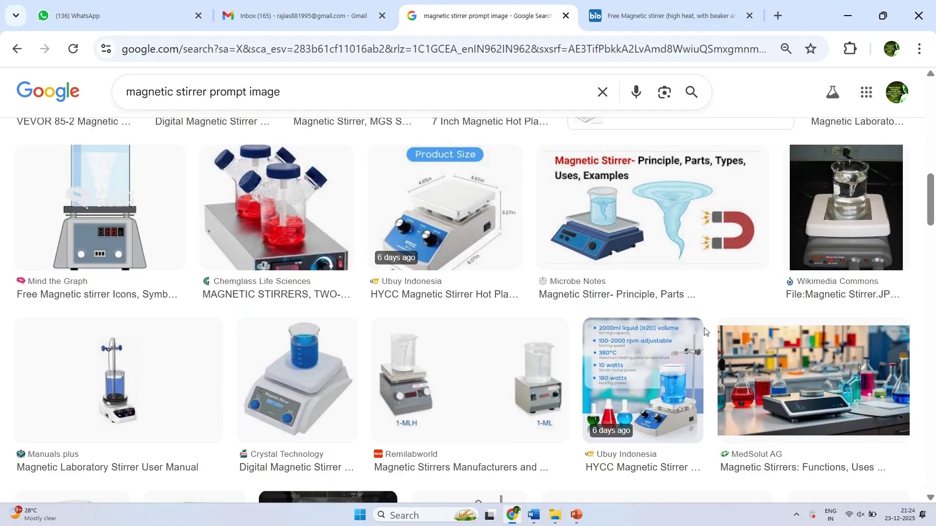
scroll(705, 331, "down", 3)
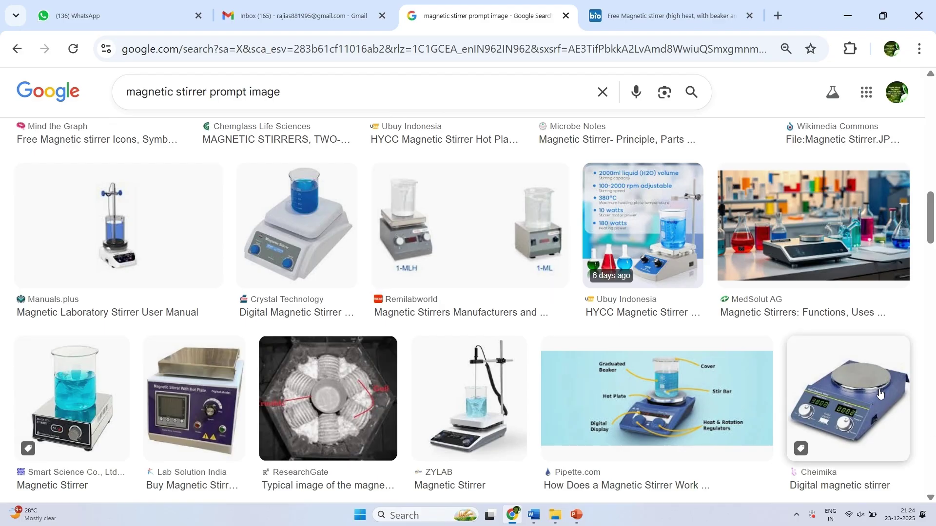
scroll(523, 377, "down", 3)
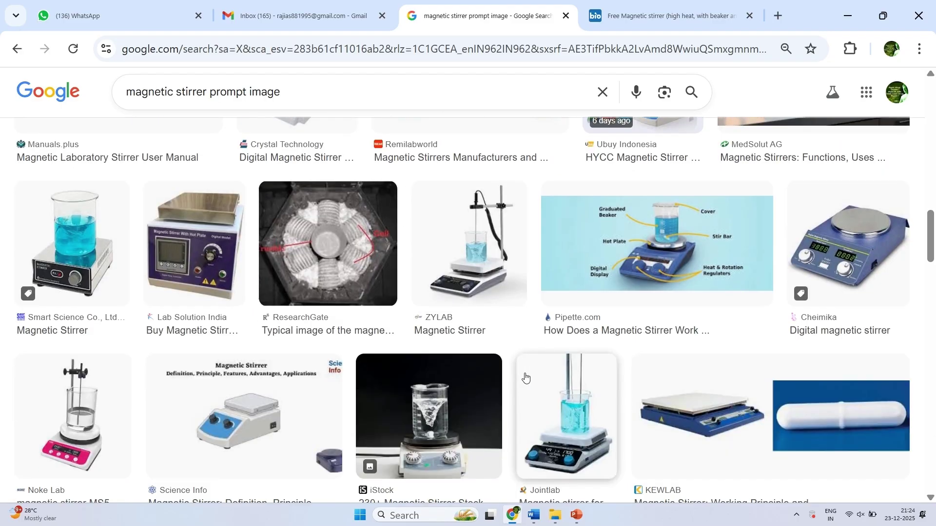
scroll(526, 377, "down", 3)
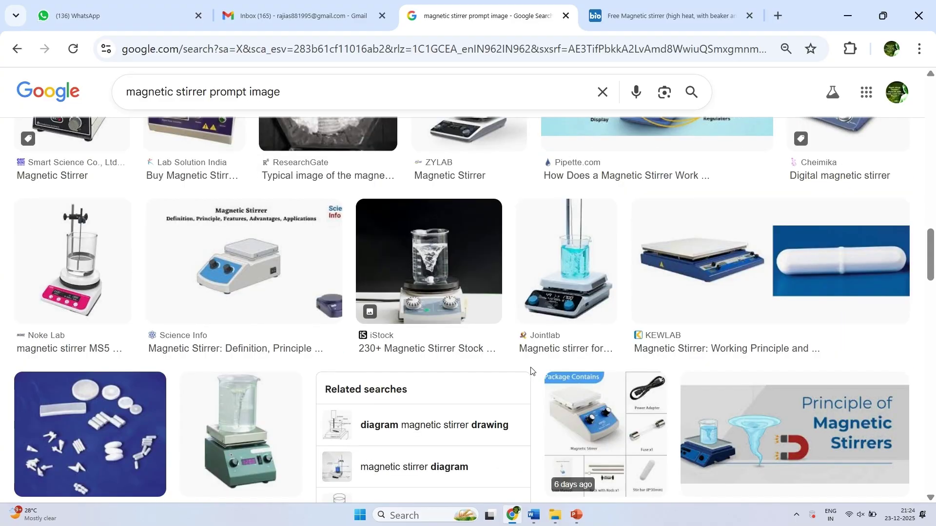
scroll(531, 371, "down", 3)
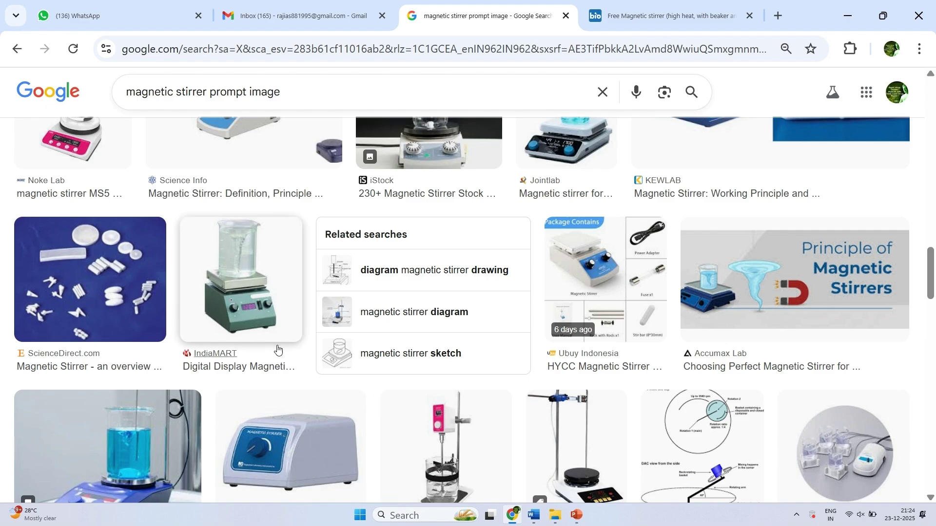
scroll(283, 349, "down", 4)
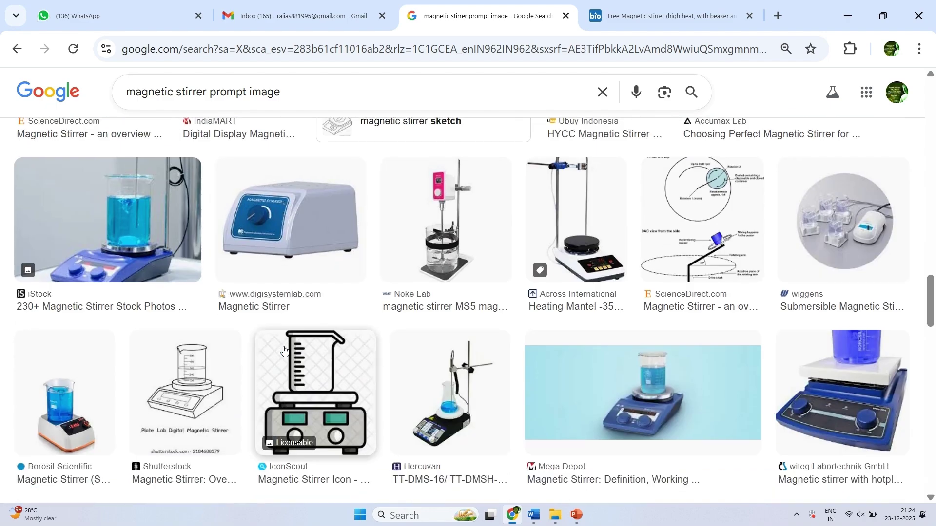
scroll(283, 350, "up", 10)
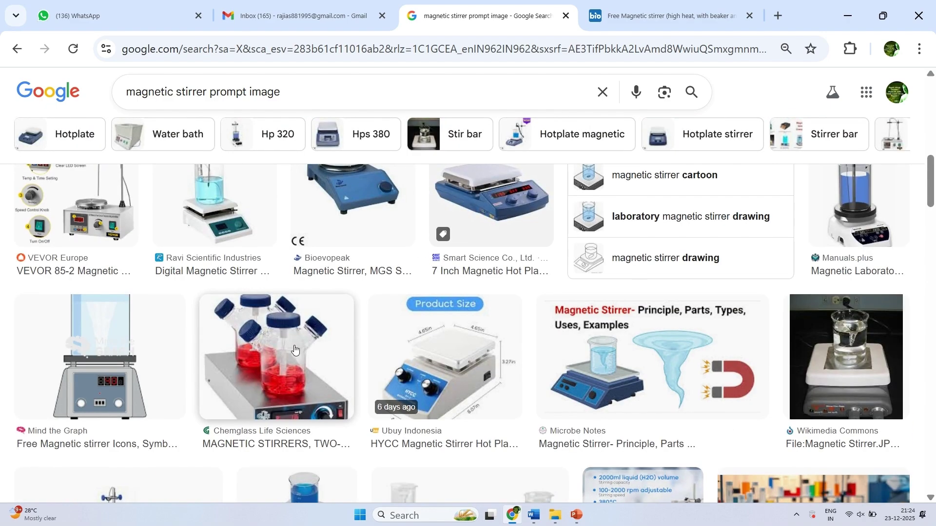
key("XF86MonBrightnessDown")
scroll(306, 349, "up", 5)
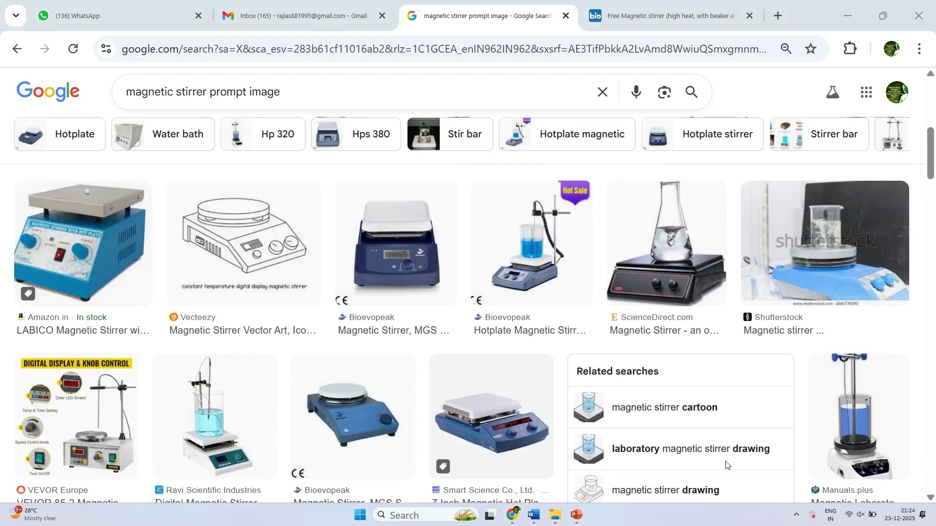
scroll(519, 292, "up", 7)
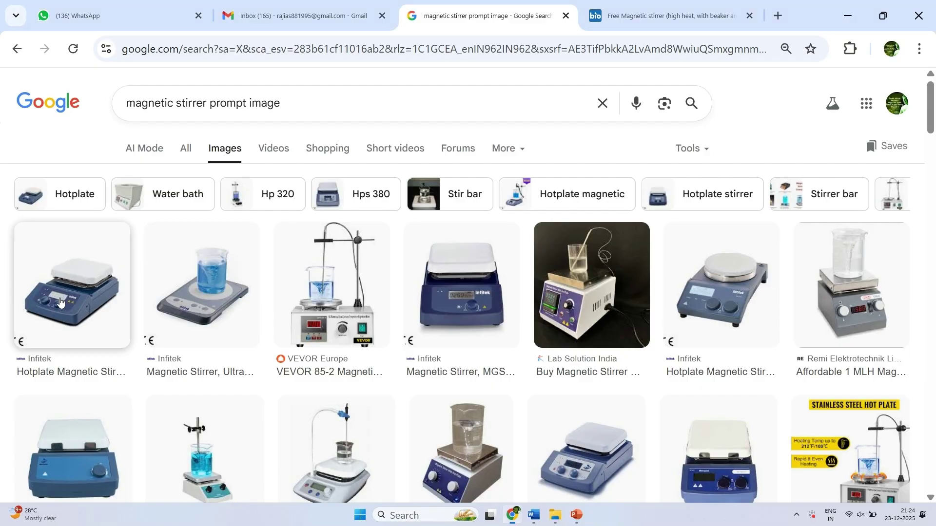
- Open the first Infitek hotplate magnetic stirrer image in a new tab and view it
right_click(61, 301)
left_click(83, 317)
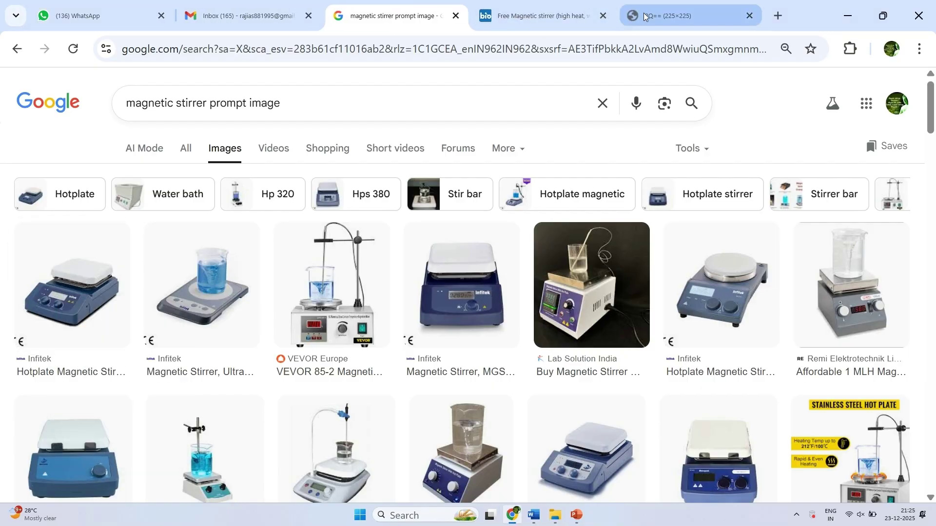
left_click(657, 19)
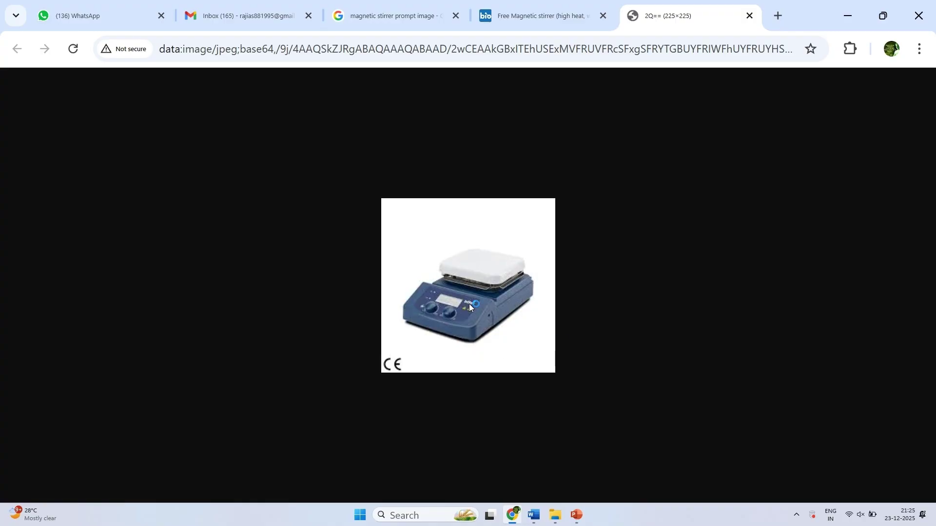
left_click(729, 503)
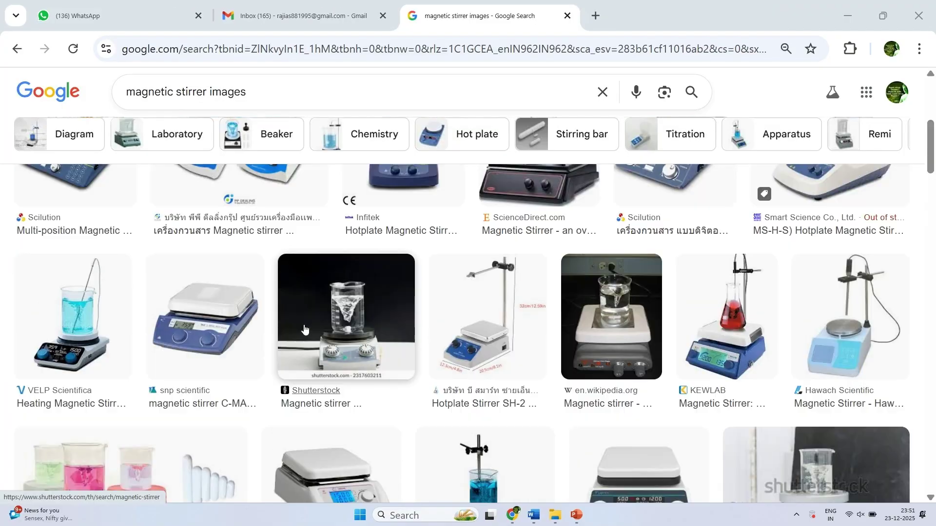
- Look through the "magnetic stirrer images" results and preview the Labtron Hot Plate Magnetic Stirrer LHMS-A20 image with its related pictures
scroll(304, 328, "down", 4)
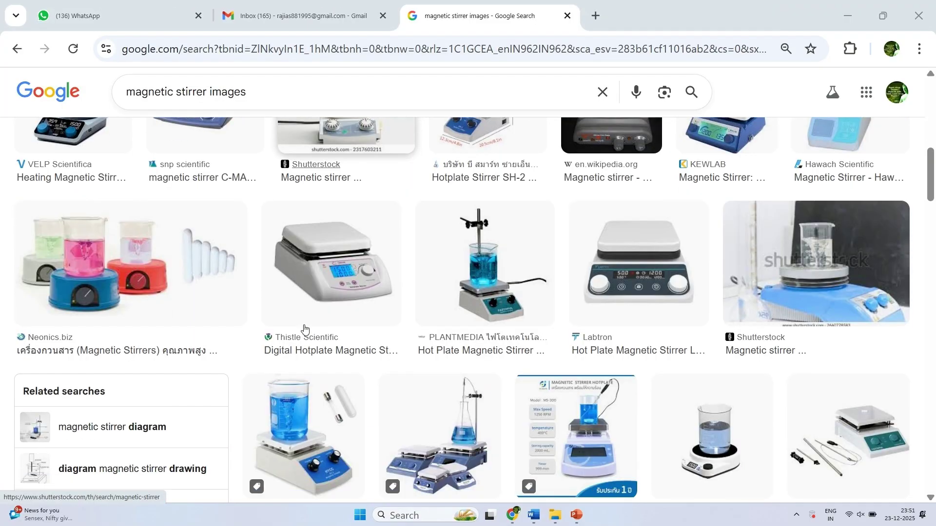
scroll(304, 328, "down", 3)
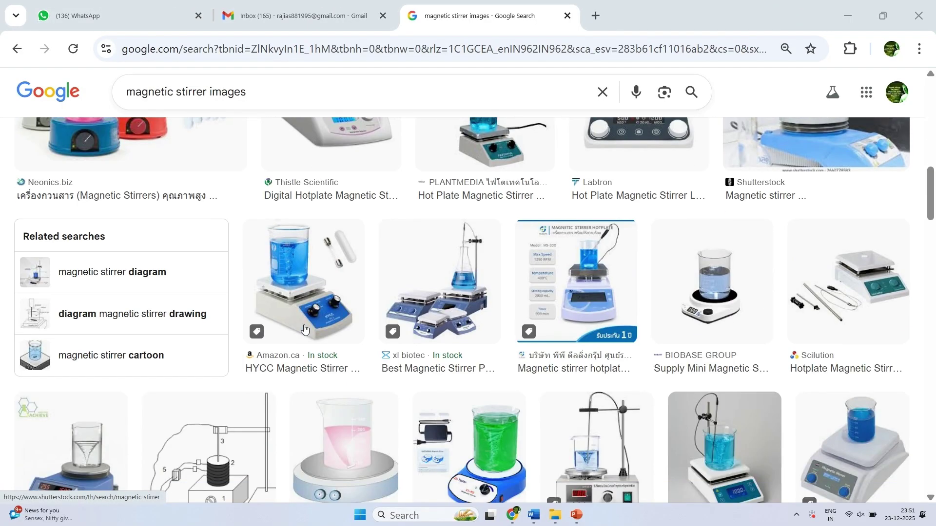
scroll(304, 328, "down", 1)
scroll(615, 330, "up", 4)
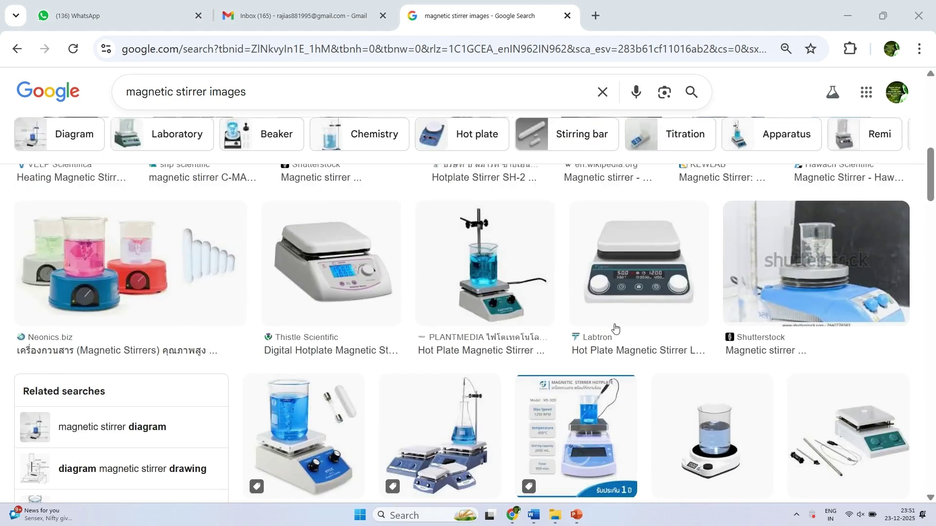
left_click(643, 243)
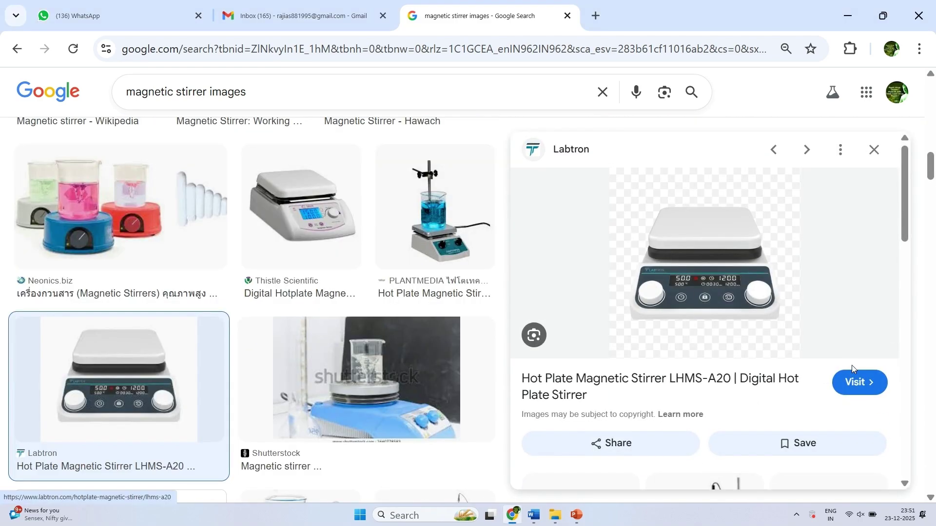
scroll(756, 299, "down", 4)
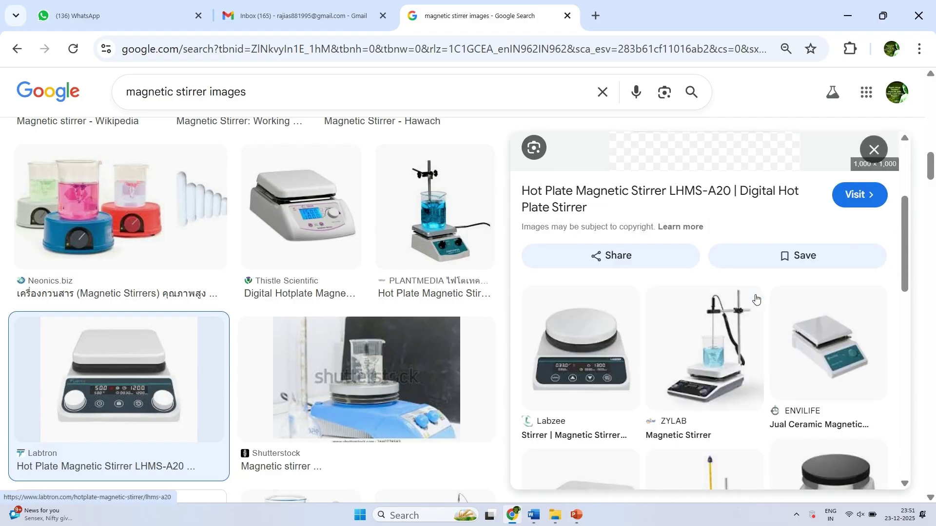
- Examine the related pictures of the Labtron hot plate magnetic stirrer for a suitable reference image
scroll(756, 299, "down", 1)
scroll(756, 299, "down", 2)
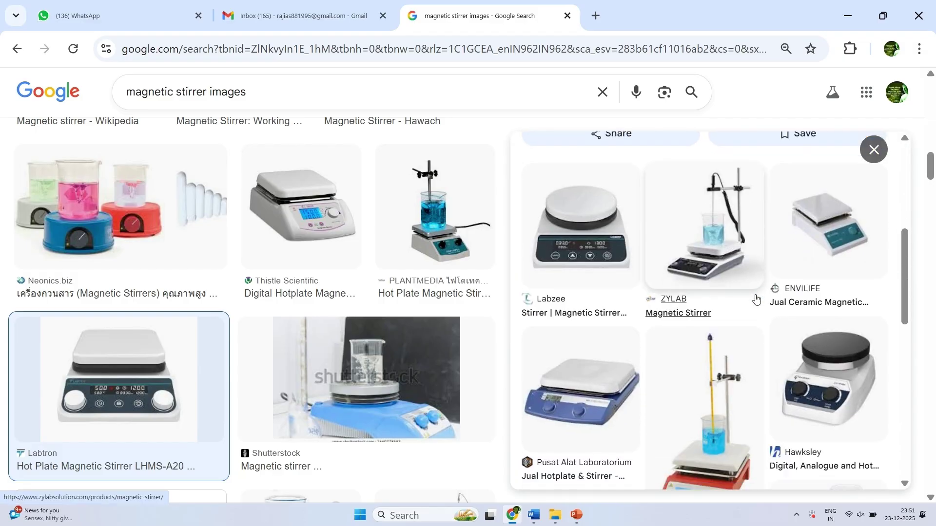
scroll(757, 298, "down", 3)
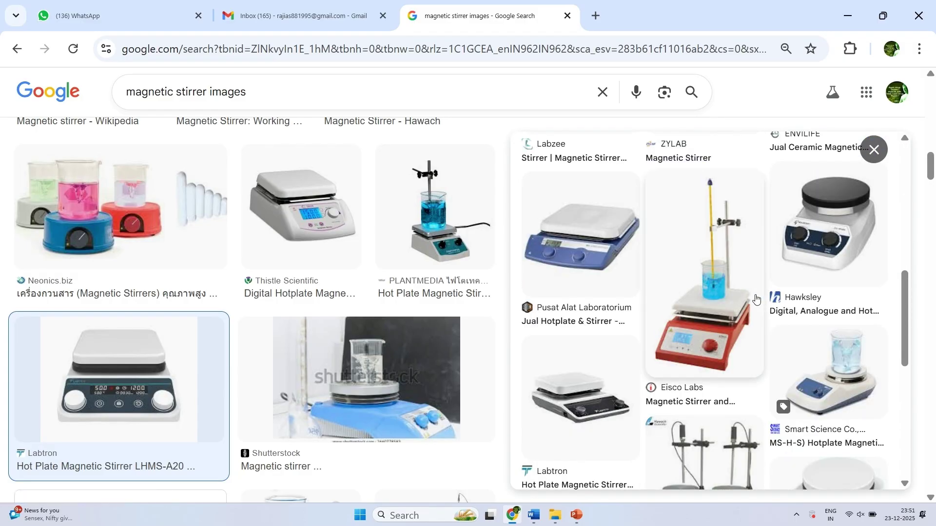
scroll(756, 299, "down", 2)
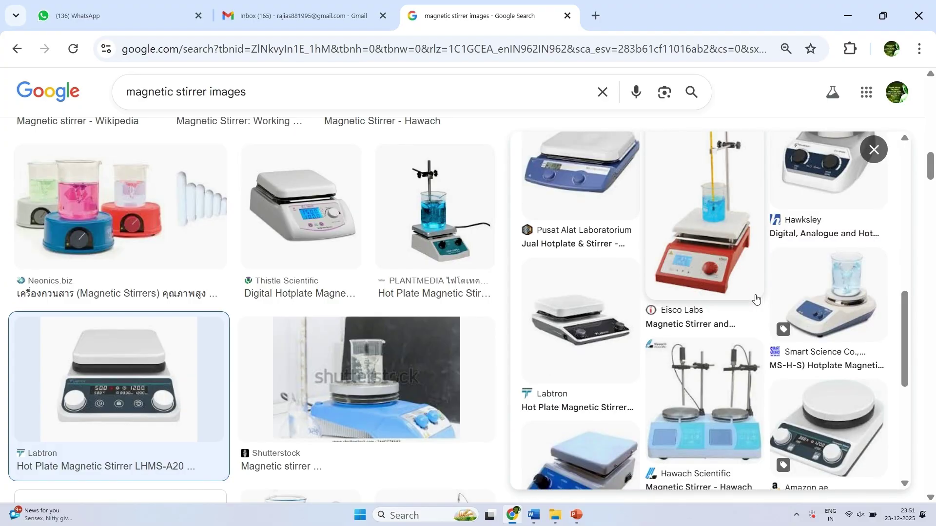
scroll(756, 299, "up", 5)
scroll(756, 299, "down", 3)
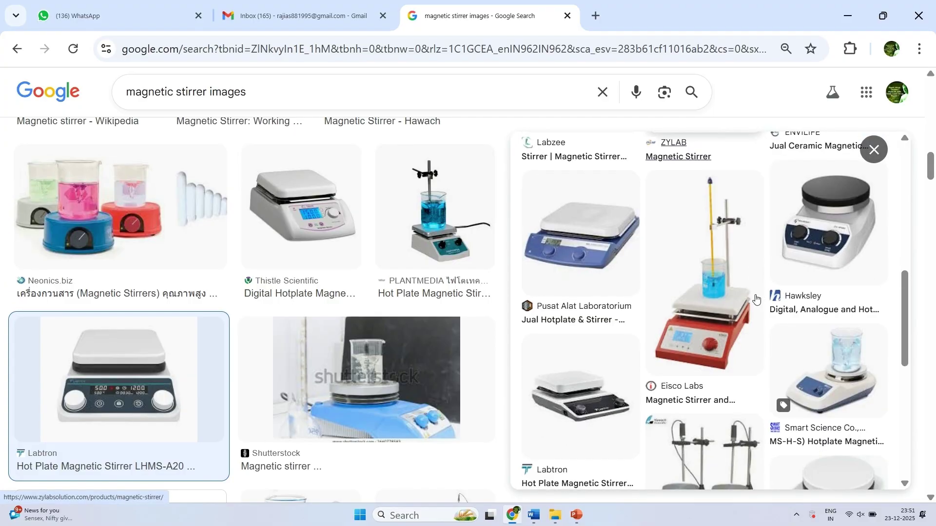
scroll(756, 299, "down", 3)
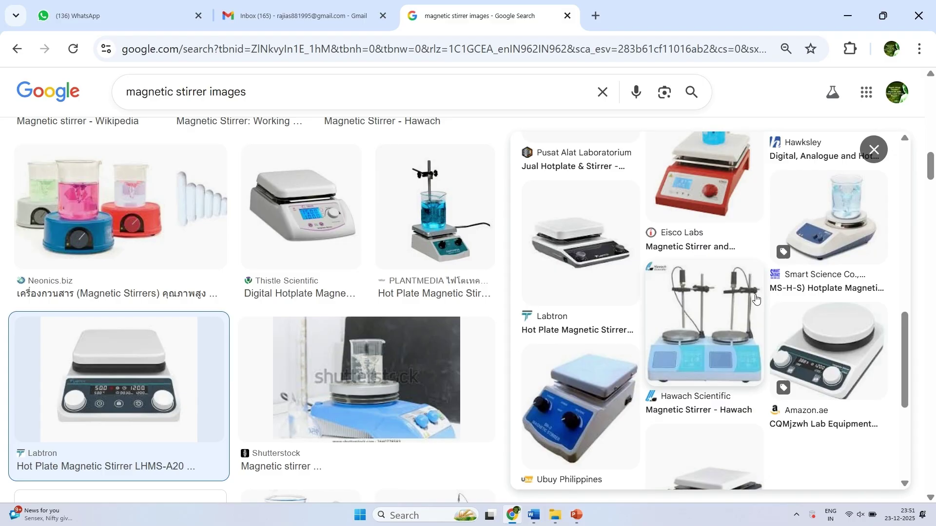
scroll(757, 299, "down", 3)
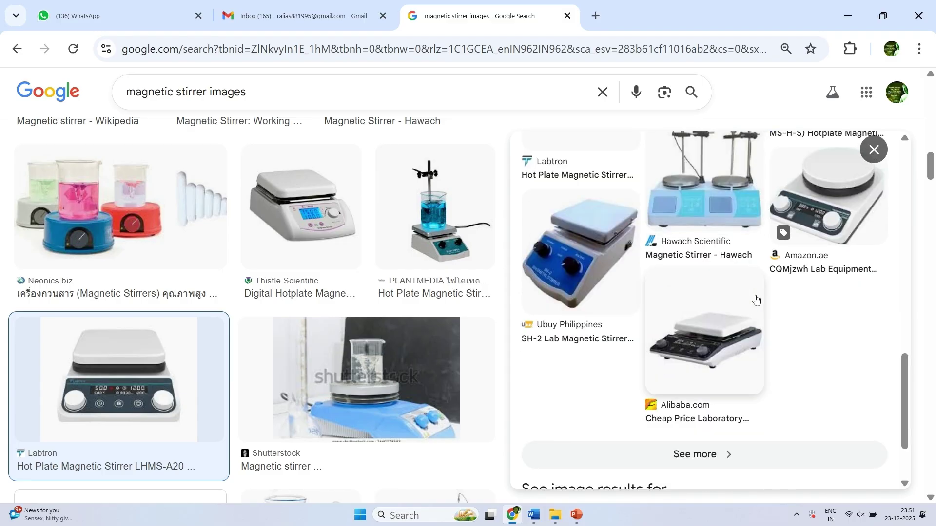
scroll(796, 294, "up", 2)
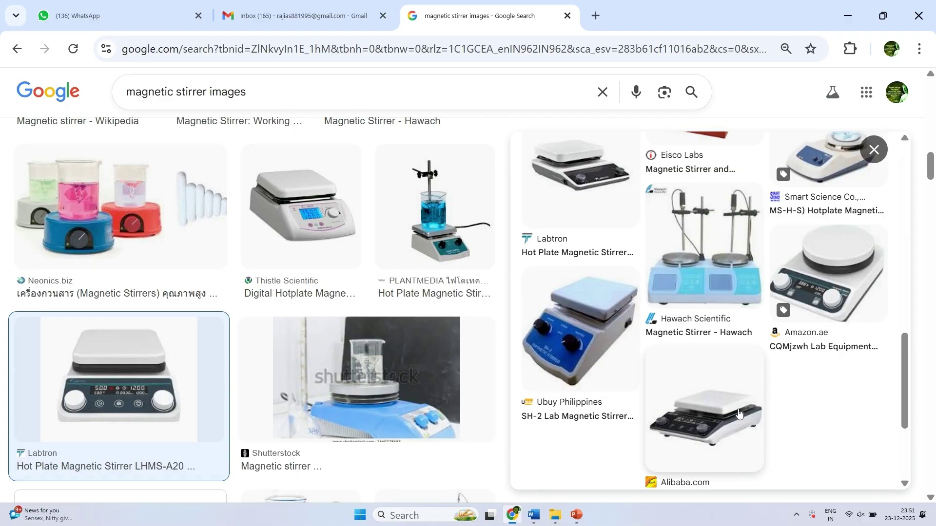
scroll(739, 413, "up", 5)
scroll(739, 413, "up", 5)
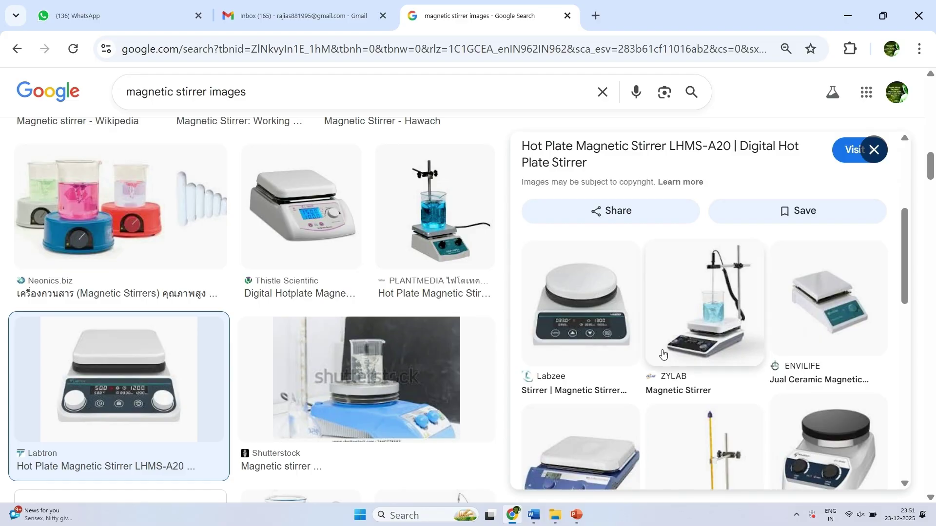
- Open the afga.org Magnetic Stir Plate image and save it in the Downloads folder as Stirrer.webp
left_click(596, 313)
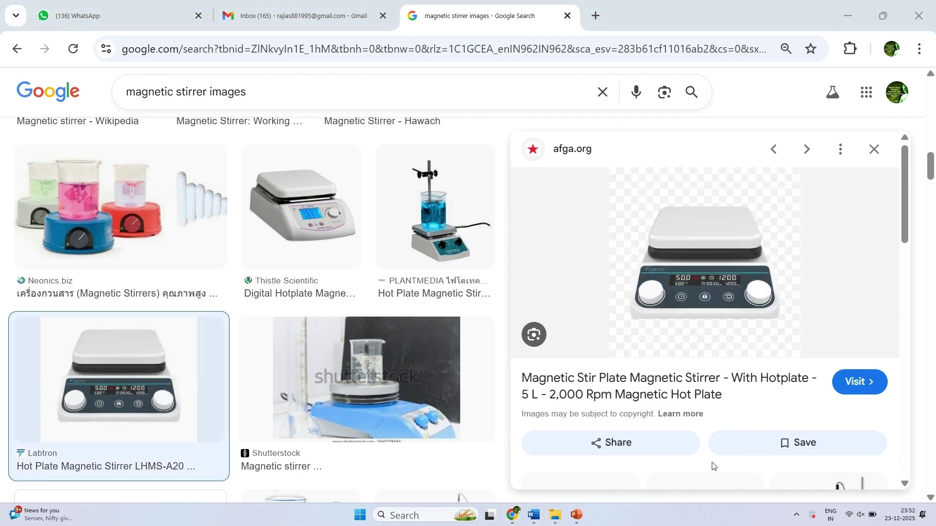
right_click(718, 287)
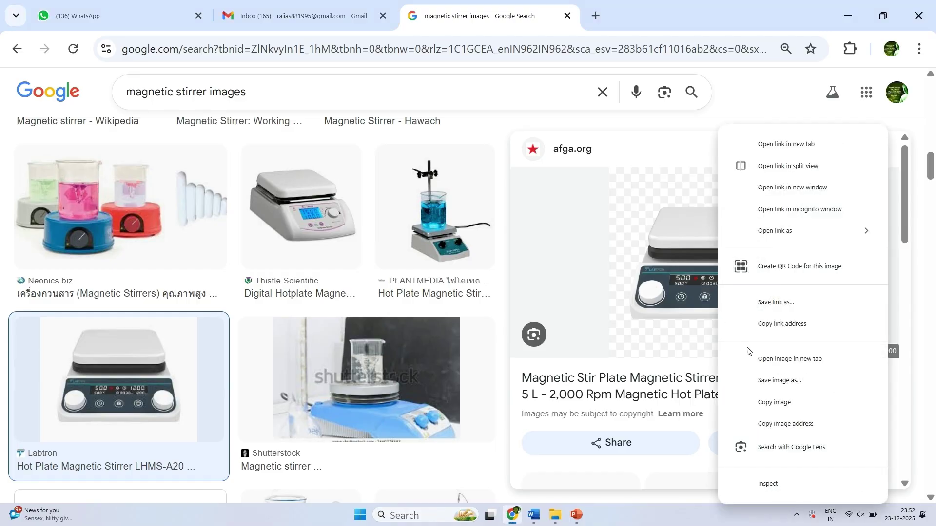
left_click(770, 385)
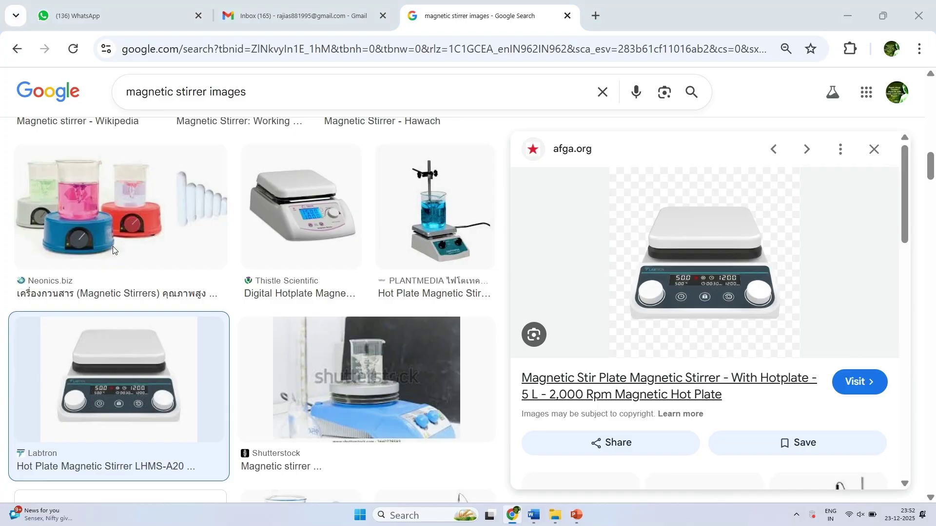
left_click(43, 215)
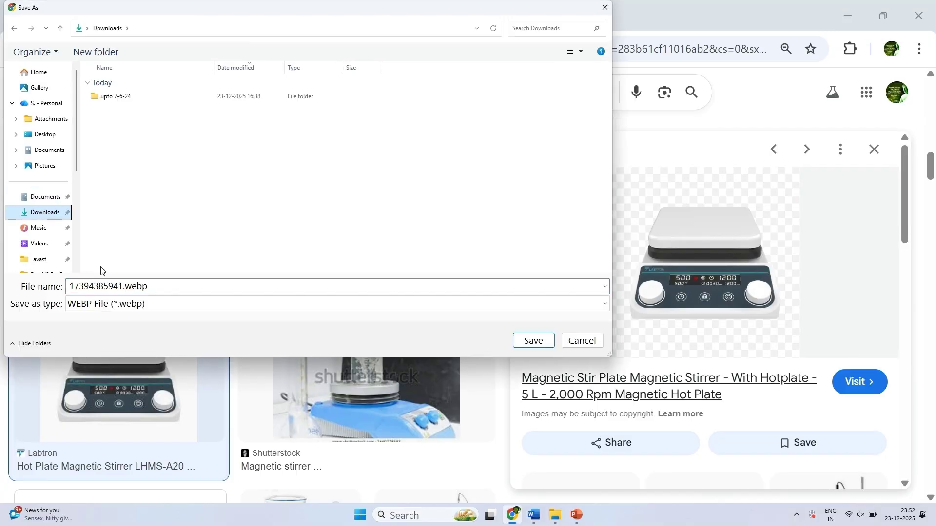
left_click(119, 286)
left_click(124, 286)
left_click_drag(124, 286, 65, 288)
type("Stirrer")
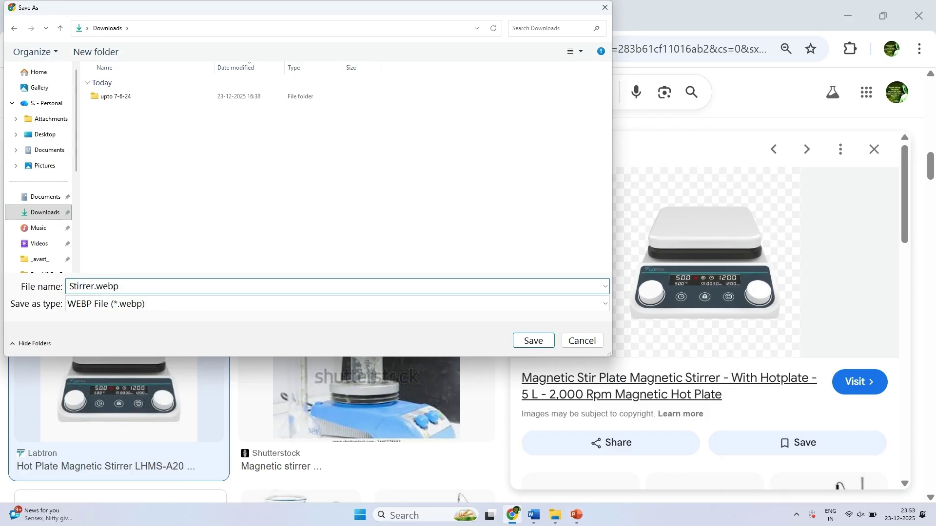
key("Return")
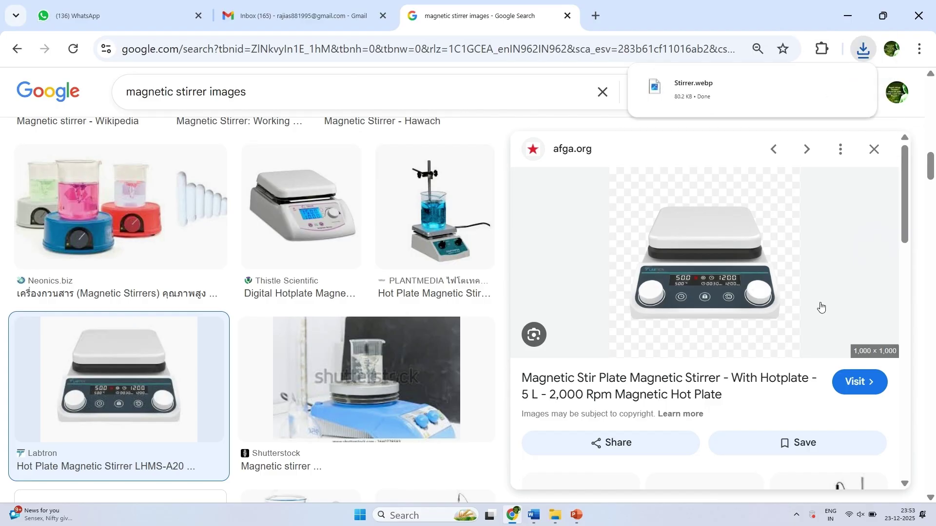
- Search Google for "beaker prompt images" in a new tab
left_click(596, 15)
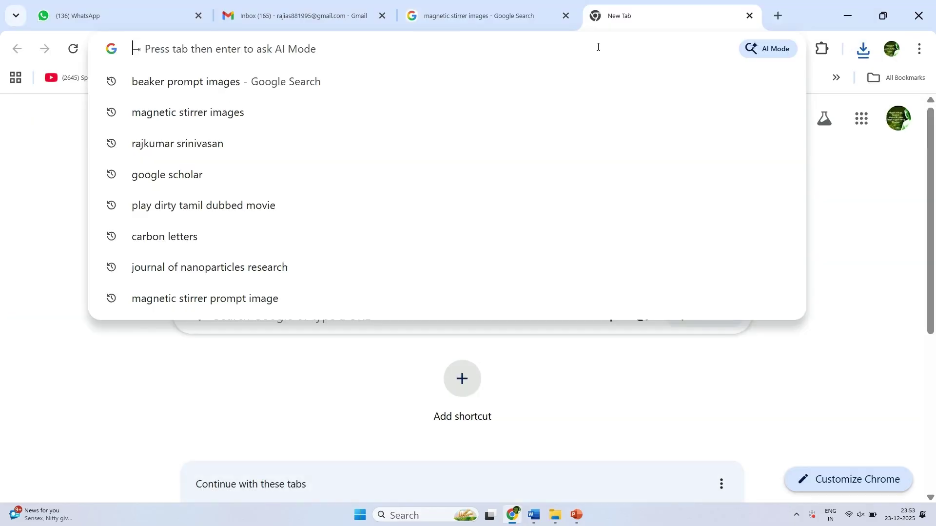
type("b")
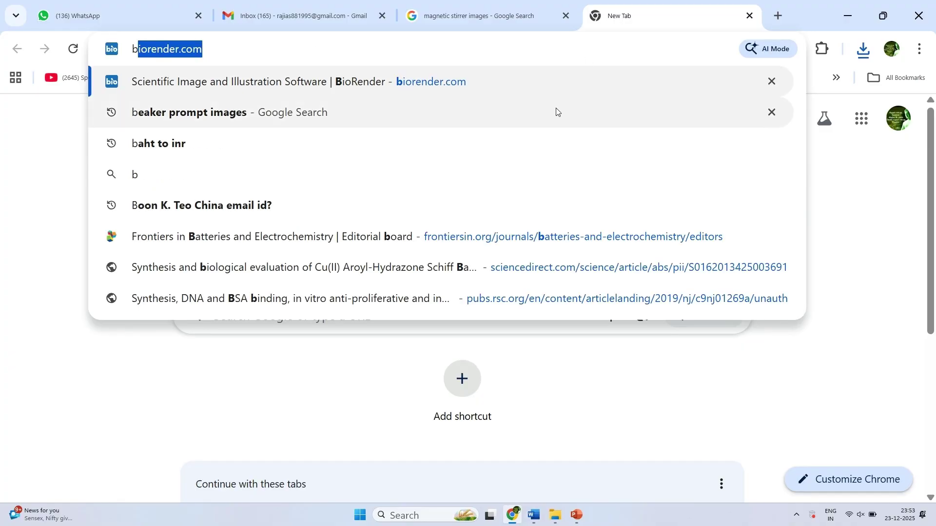
left_click(556, 111)
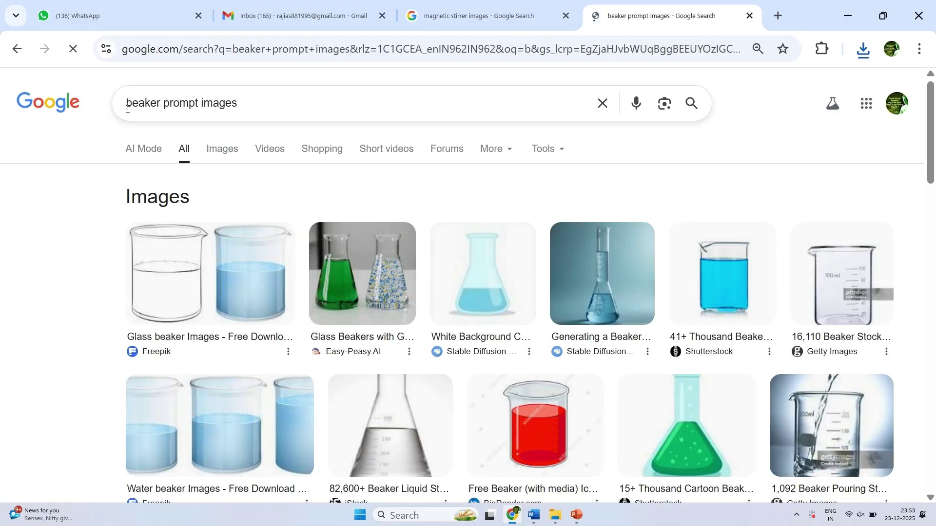
left_click_drag(243, 104, 124, 113)
- Expand the image block in the beaker search results and look through the additional beaker pictures
scroll(533, 278, "down", 2)
scroll(533, 278, "down", 2)
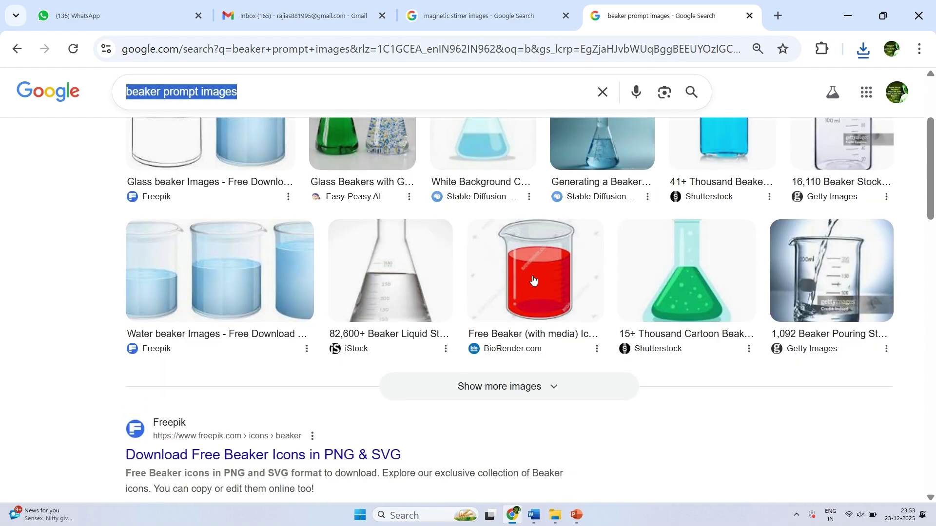
left_click(542, 397)
scroll(561, 375, "down", 4)
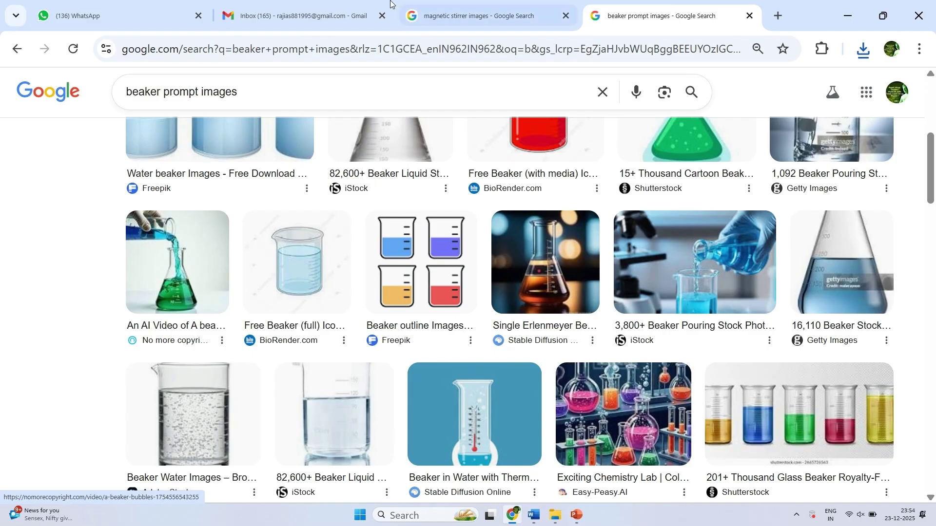
scroll(358, 340, "down", 6)
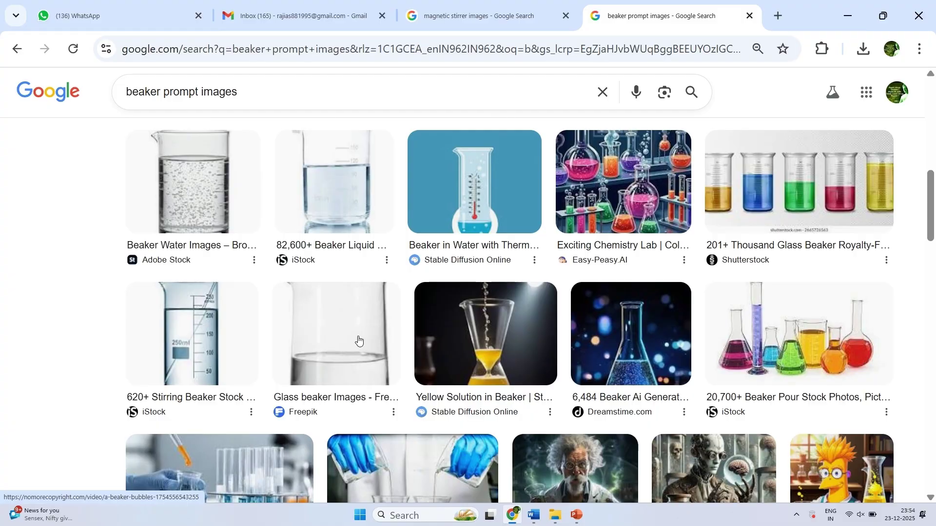
scroll(358, 340, "down", 5)
scroll(359, 339, "up", 12)
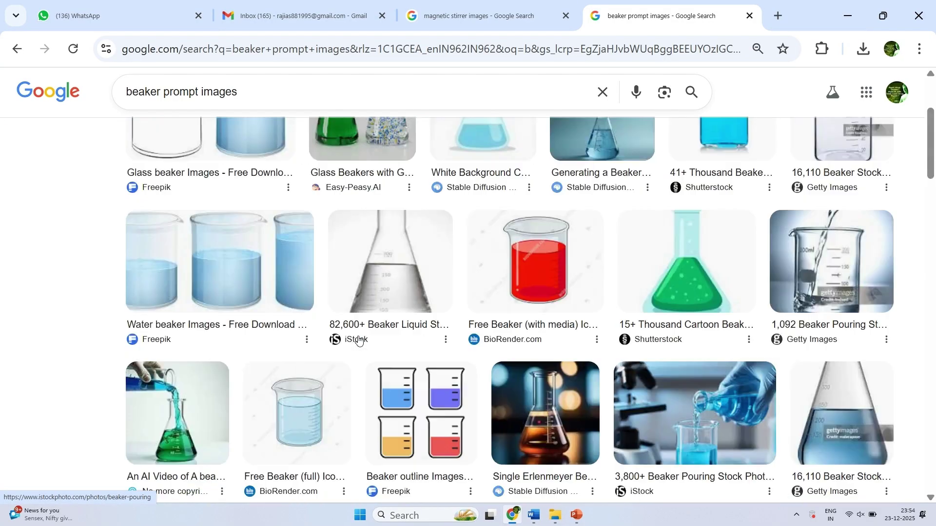
- Show only image results for "beaker prompt images" and preview the Freepik beaker image with its related pictures
left_click(230, 151)
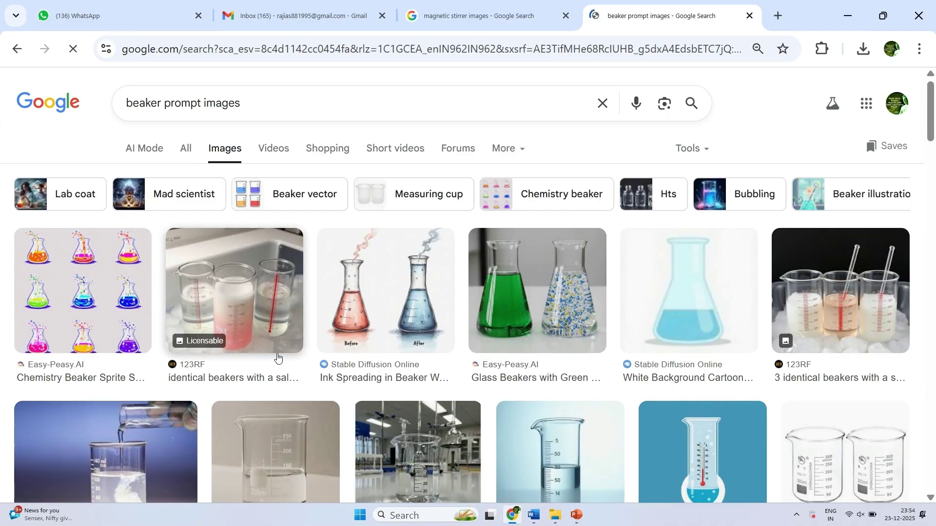
scroll(278, 365, "down", 6)
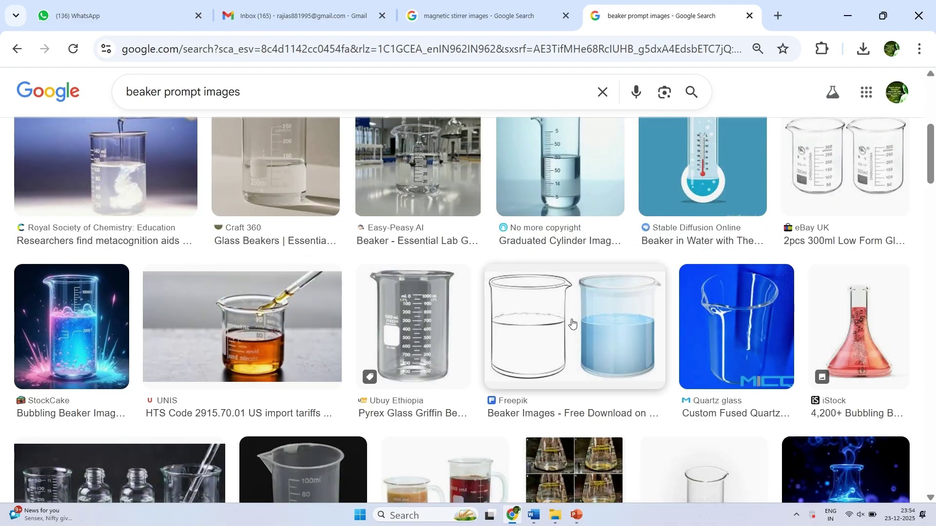
left_click(572, 324)
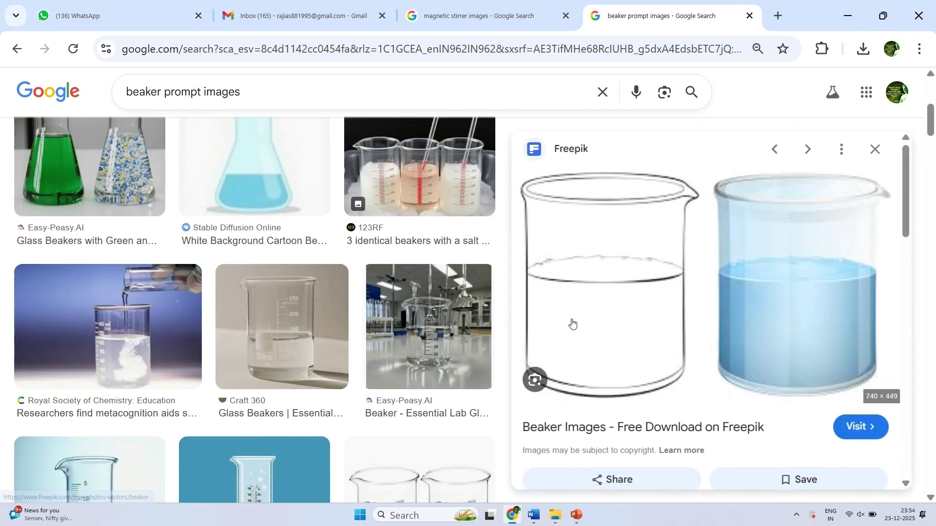
scroll(572, 323, "down", 3)
scroll(573, 324, "down", 5)
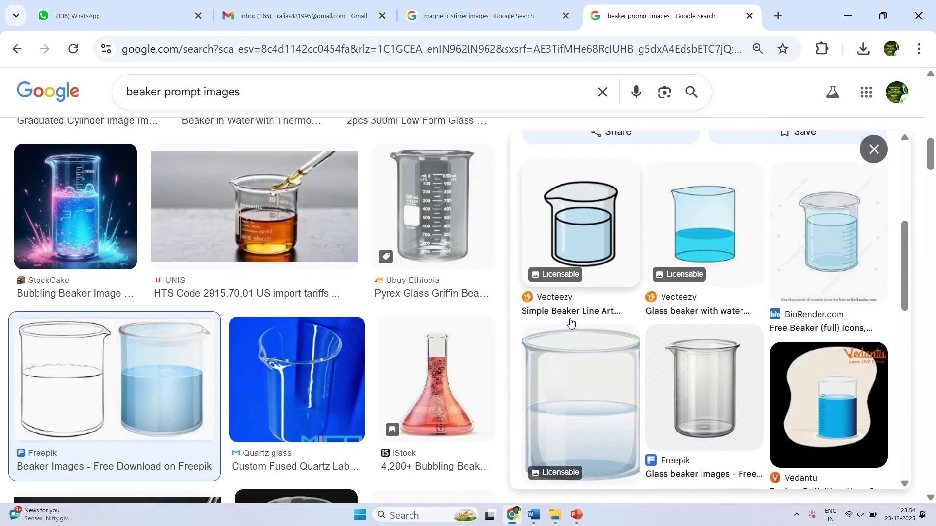
right_click(570, 320)
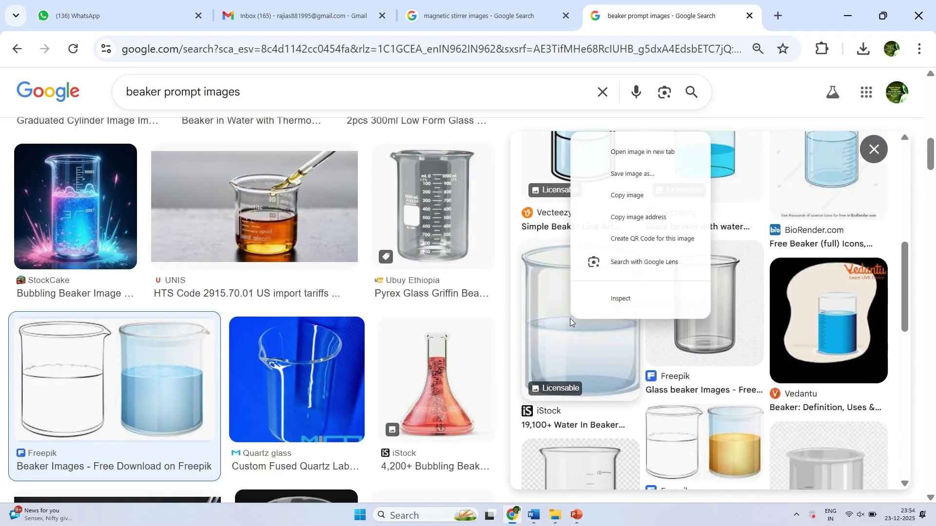
left_click(616, 175)
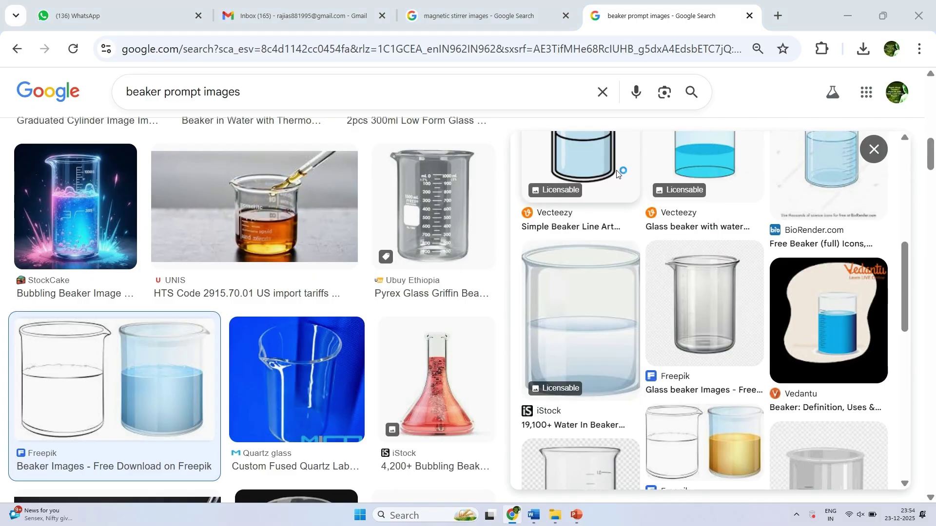
left_click(574, 343)
- Open the related iStock image of water in a beaker and save it in the Downloads folder as Beaker.jpg
left_click(584, 323)
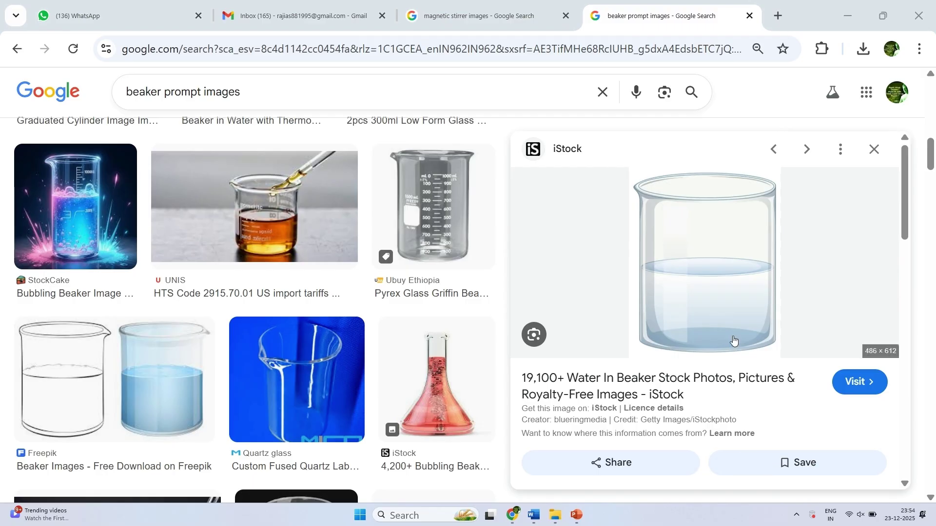
right_click(712, 291)
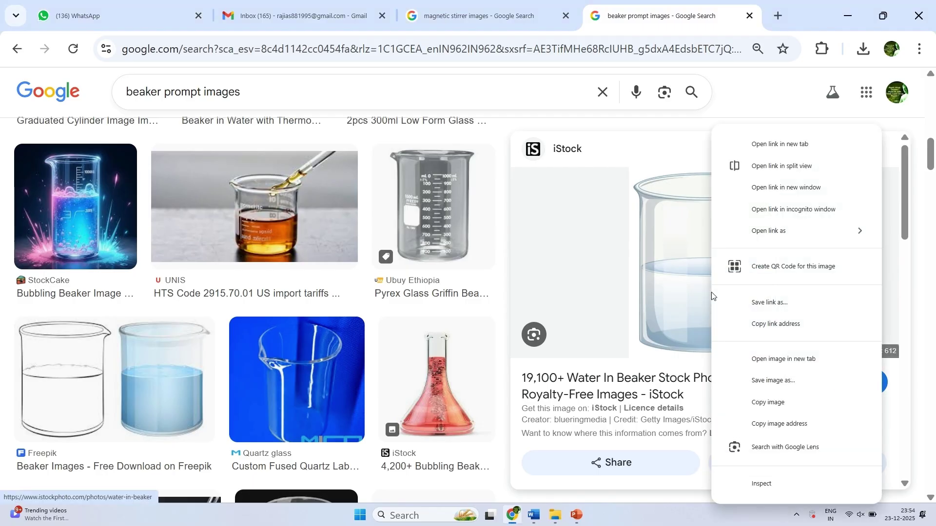
left_click(775, 382)
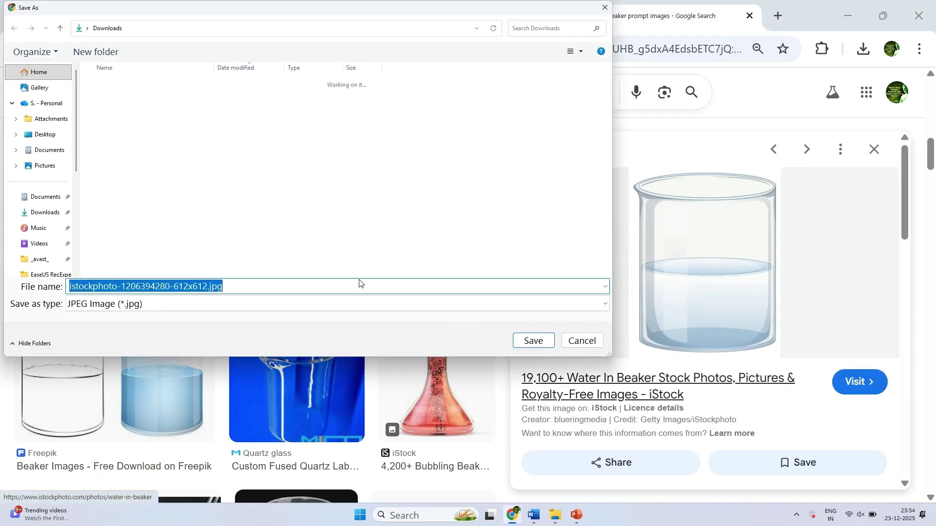
left_click(117, 287)
left_click_drag(68, 289, 207, 289)
type("Beaker")
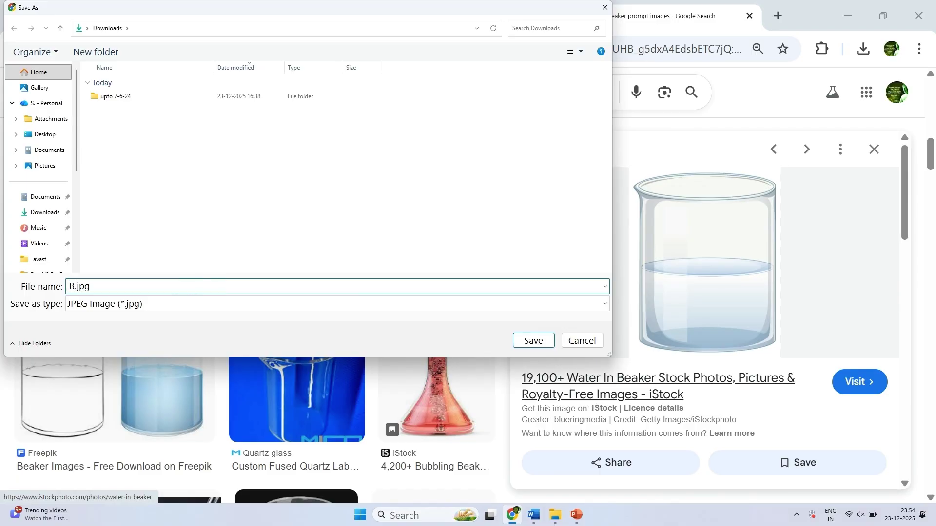
key("Return")
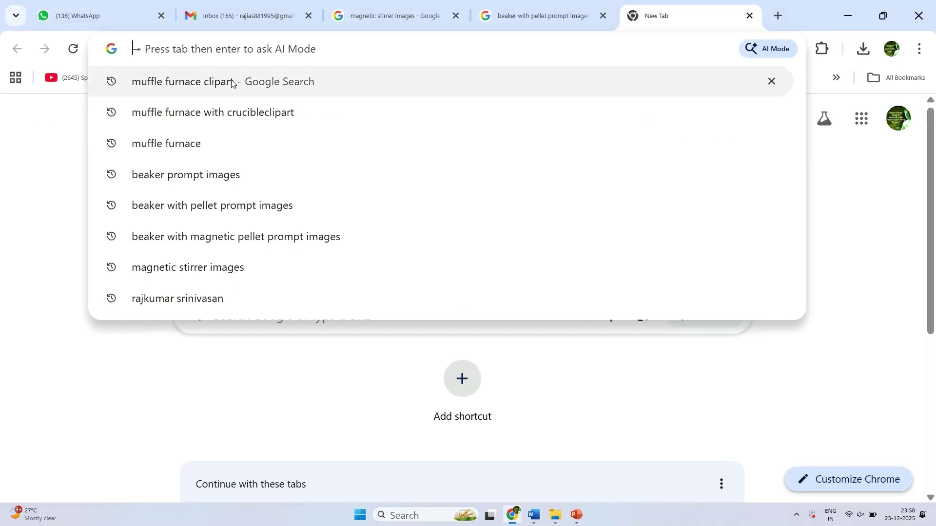
- Search Google for "muffle furnace clipart" in a new tab and browse only its image results
left_click(232, 82)
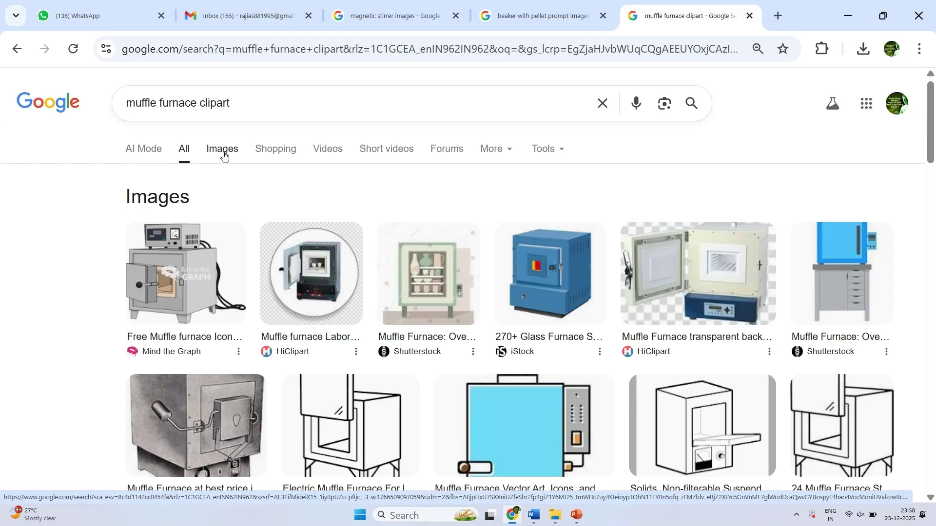
left_click(224, 154)
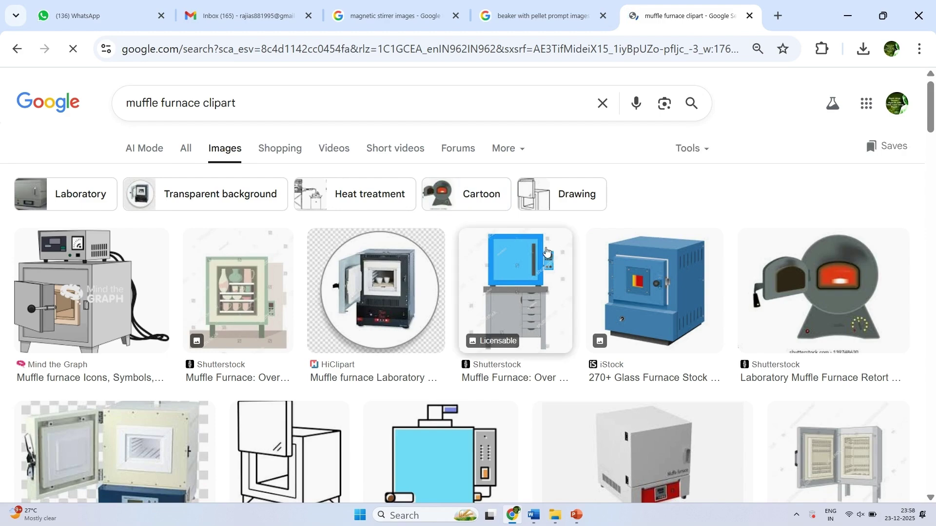
scroll(547, 251, "down", 3)
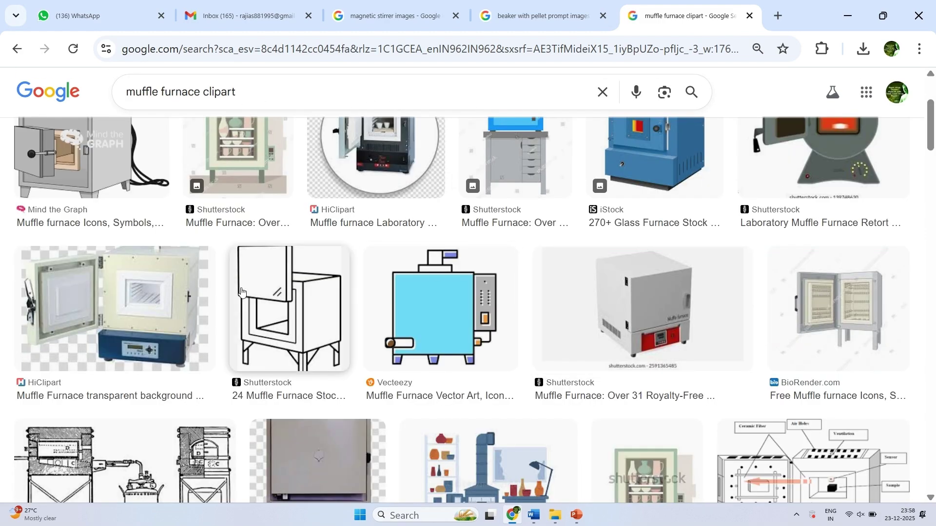
- Preview the HiClipart image of the muffle furnace with its open door and look through its related pictures
left_click(170, 290)
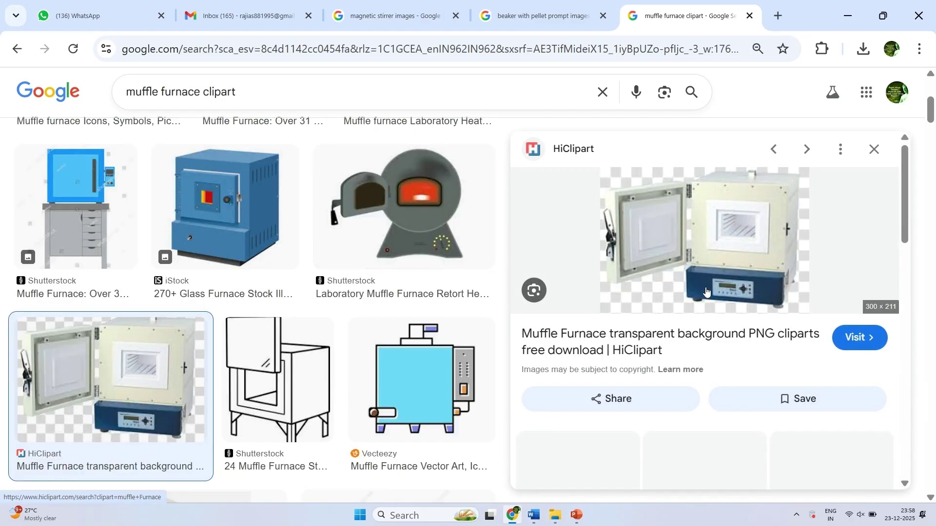
scroll(717, 288, "down", 5)
scroll(716, 288, "down", 5)
scroll(716, 289, "down", 5)
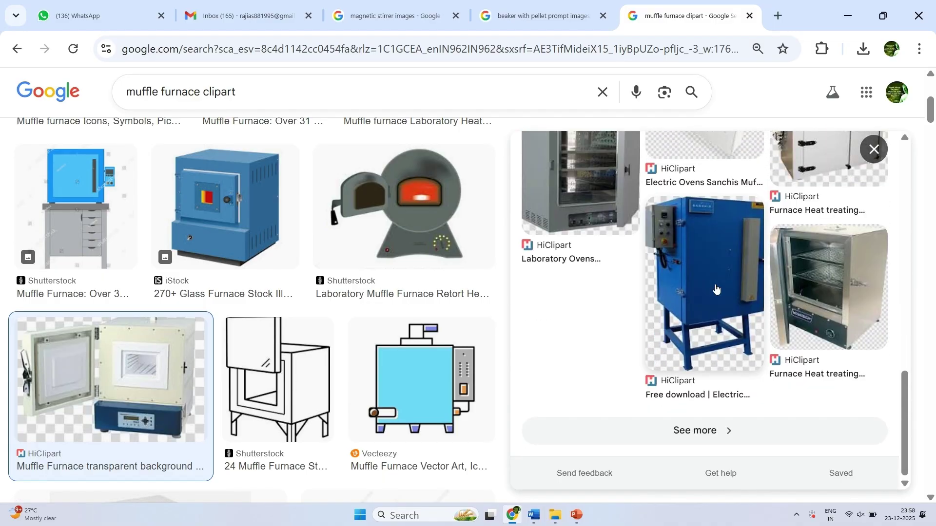
scroll(716, 289, "up", 15)
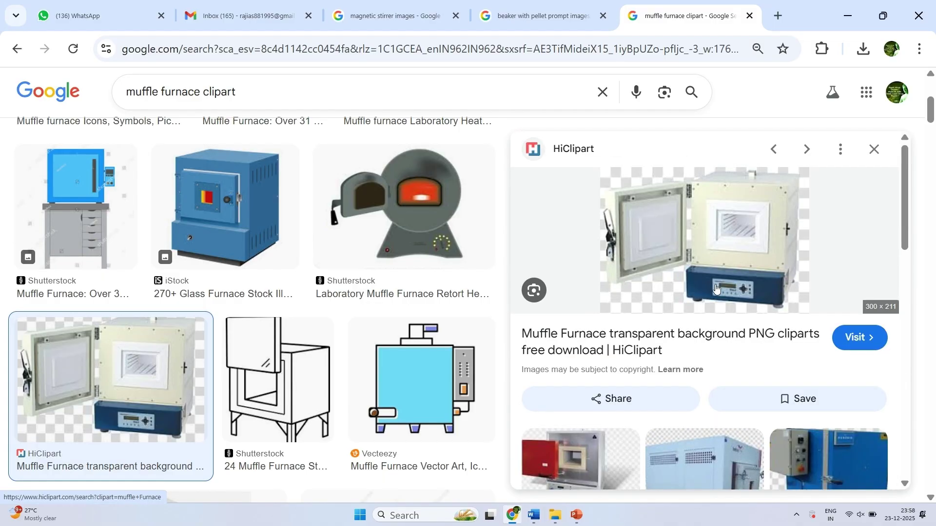
- Save the previewed HiClipart muffle furnace image in the Downloads folder as furnace.jpg
right_click(748, 270)
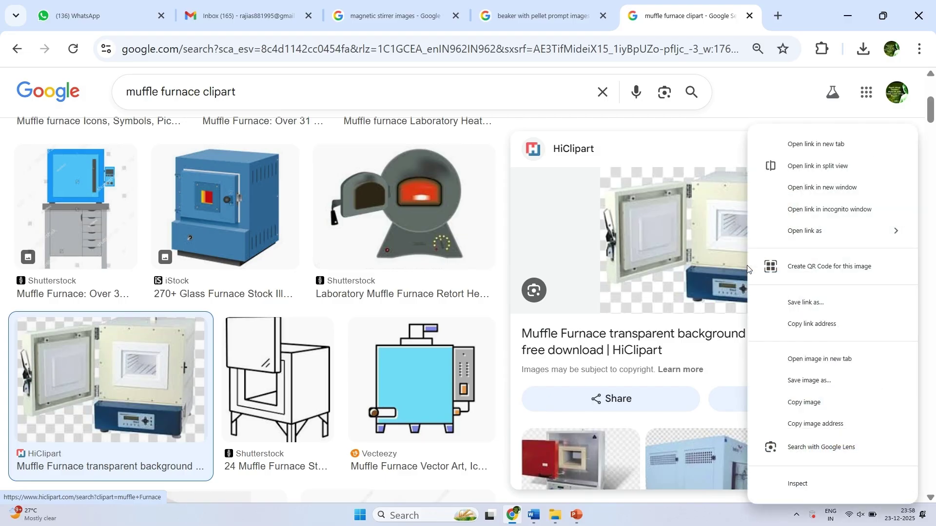
left_click(838, 380)
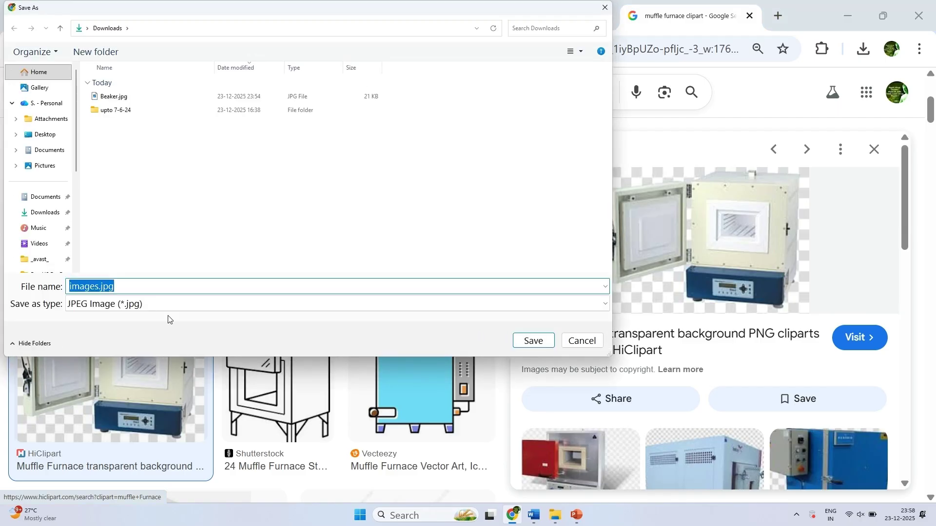
left_click(100, 289)
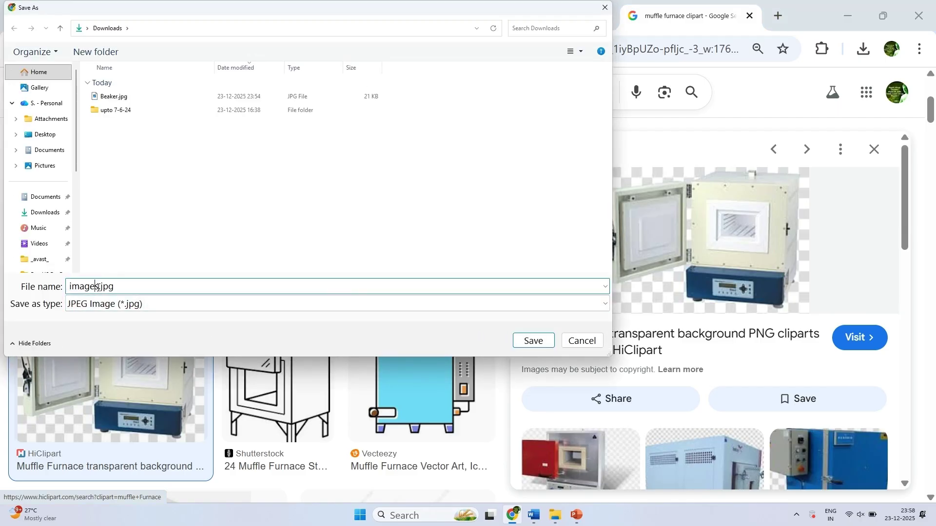
double_click(96, 286)
type("furnce")
key("BackSpace")
key("BackSpace")
type("ace")
key("Return")
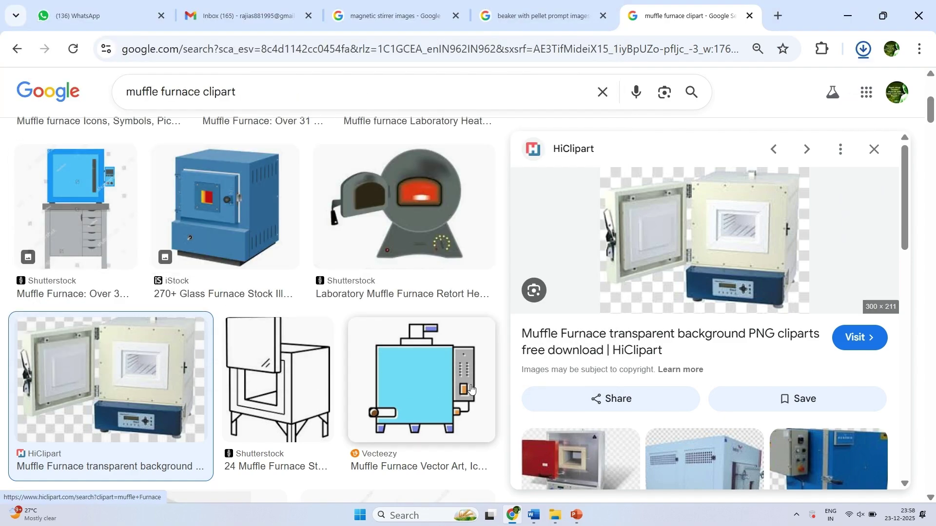
- Browse further muffle furnace results and preview the ResearchGate image of porcelain cup, analytical balance and furnace with its related pictures
scroll(472, 387, "down", 5)
scroll(472, 387, "down", 5)
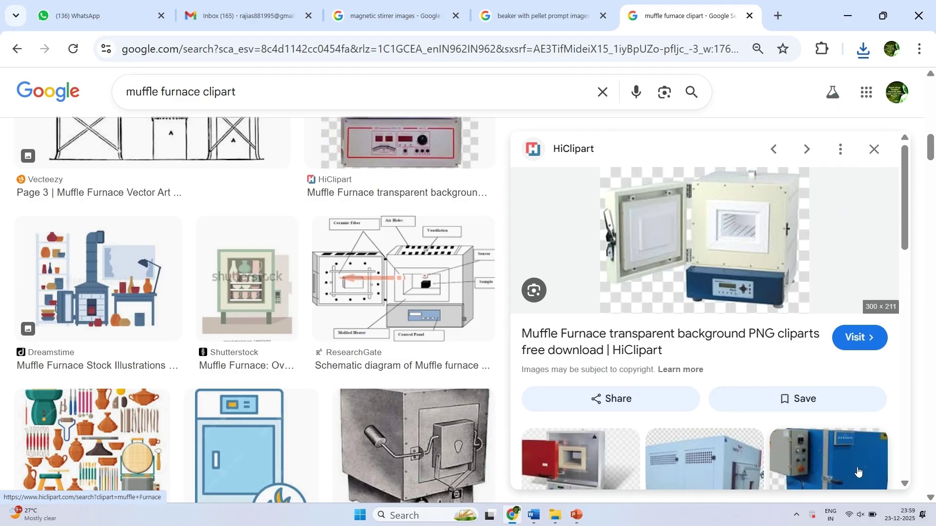
left_click(714, 466)
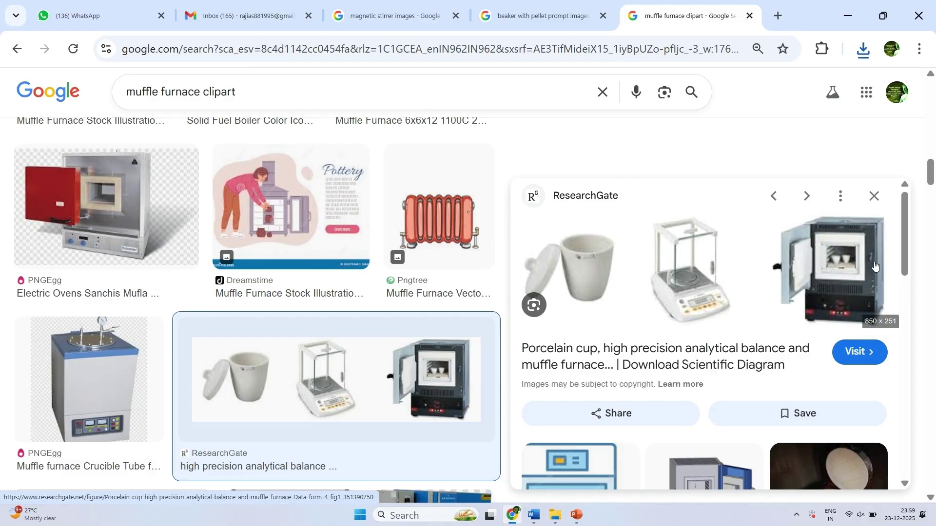
scroll(875, 265, "down", 8)
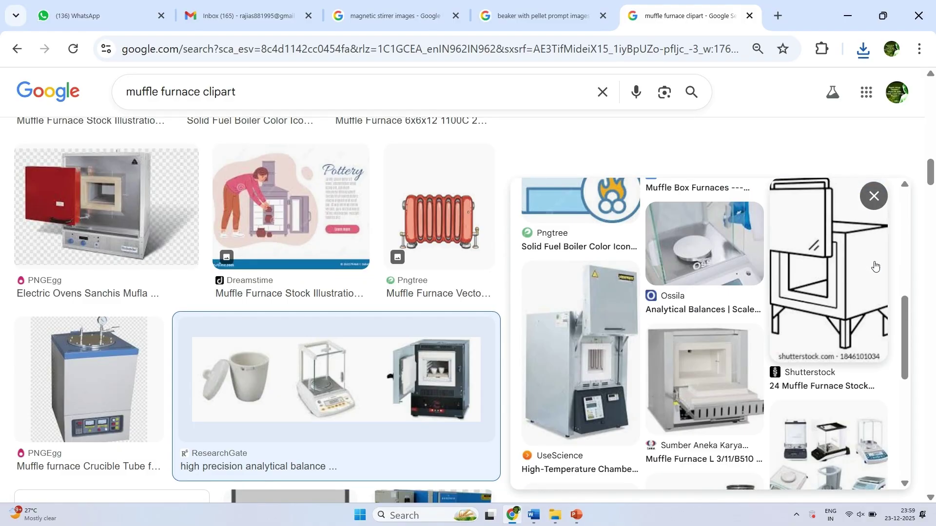
scroll(875, 265, "down", 3)
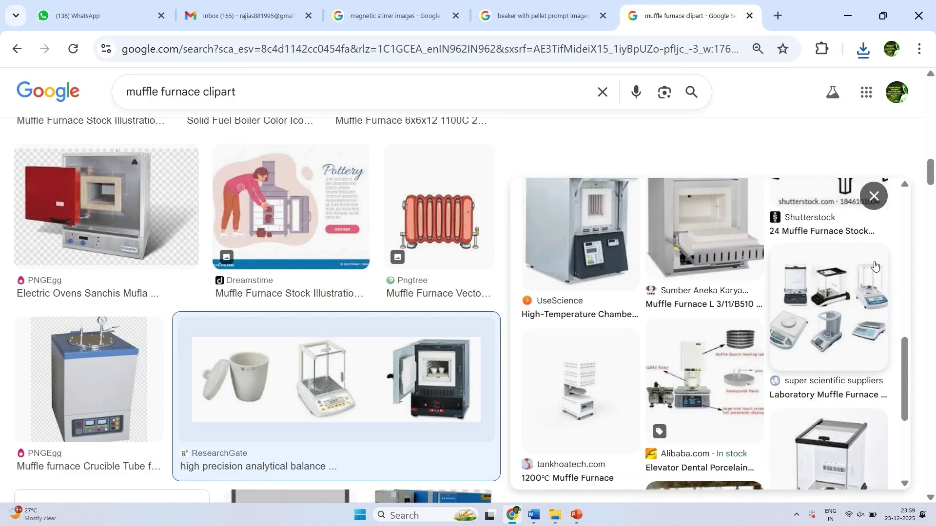
scroll(875, 266, "down", 3)
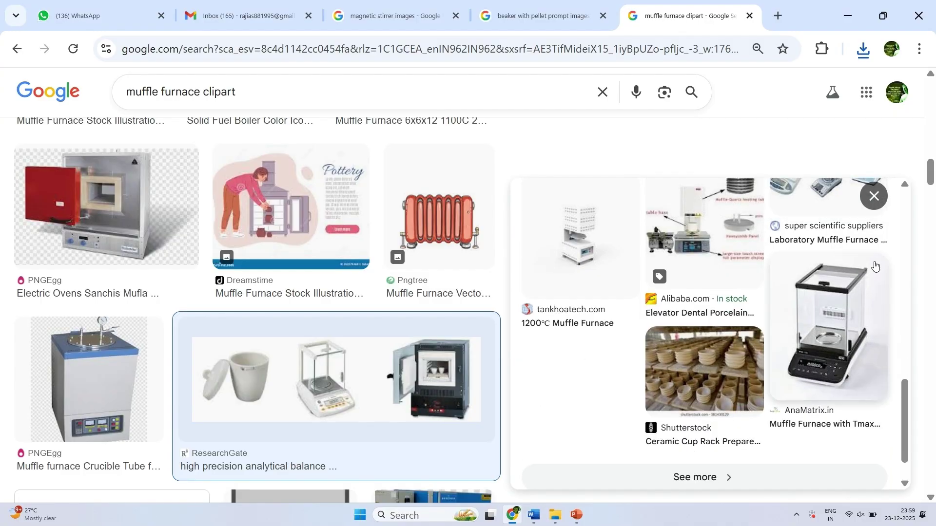
scroll(875, 266, "up", 15)
scroll(875, 265, "down", 5)
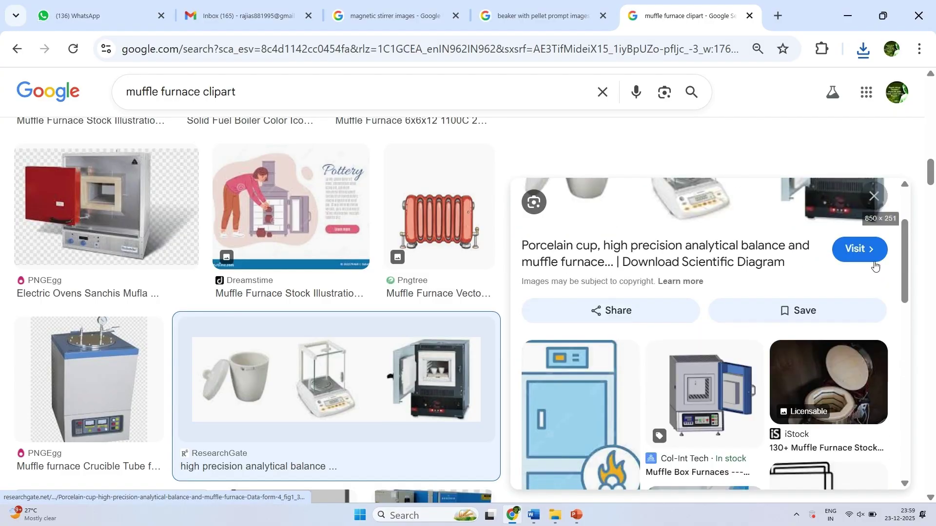
- Preview the related Muffle Furnace L 3/11/B510 image from Sumber Aneka Karya Abadi and look through the similar furnace pictures
left_click(694, 443)
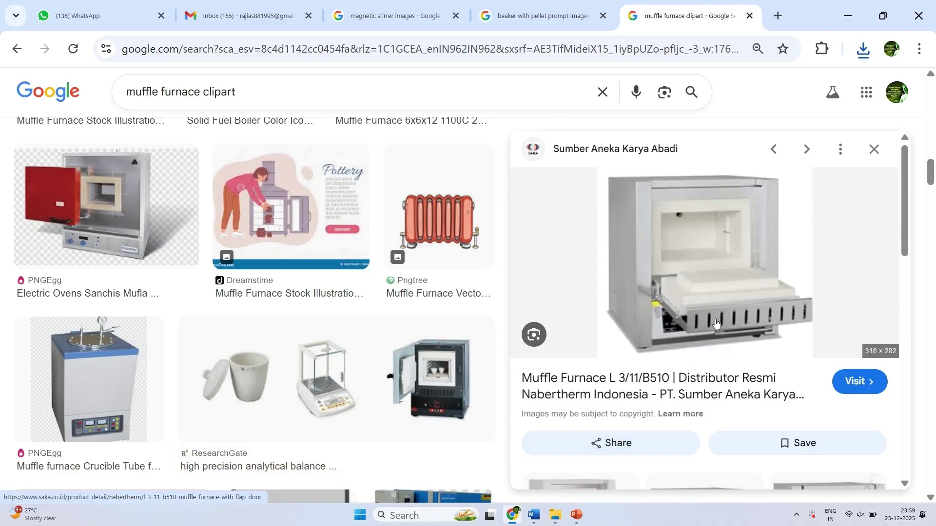
scroll(716, 324, "down", 7)
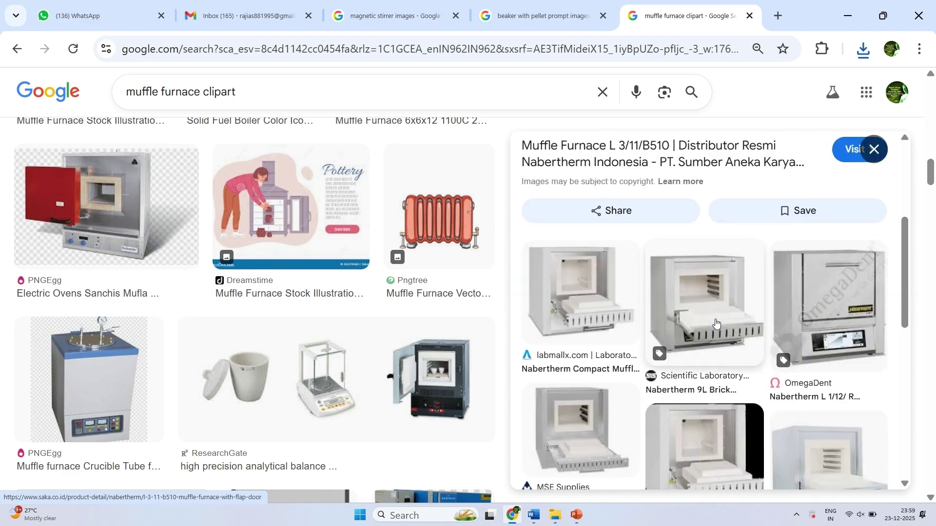
scroll(716, 323, "down", 2)
scroll(716, 323, "up", 6)
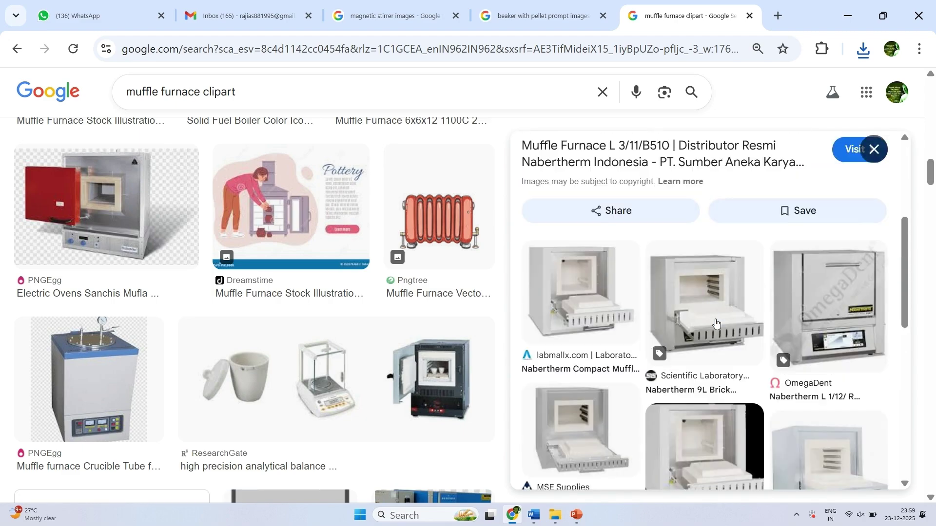
scroll(716, 324, "down", 4)
scroll(716, 324, "down", 2)
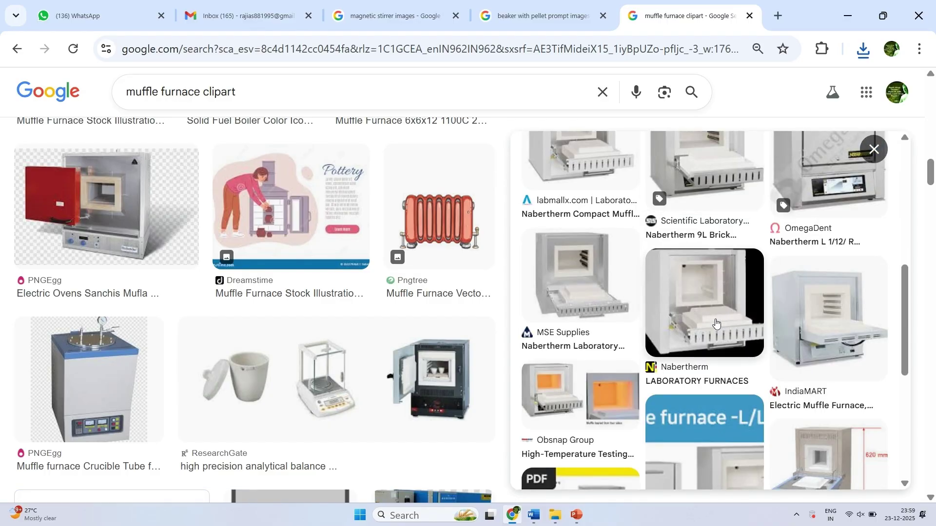
- Compare the related IndiaMART electric muffle furnace image with the Nabertherm flap-door furnace image from Team Medical & Scientific
left_click(813, 344)
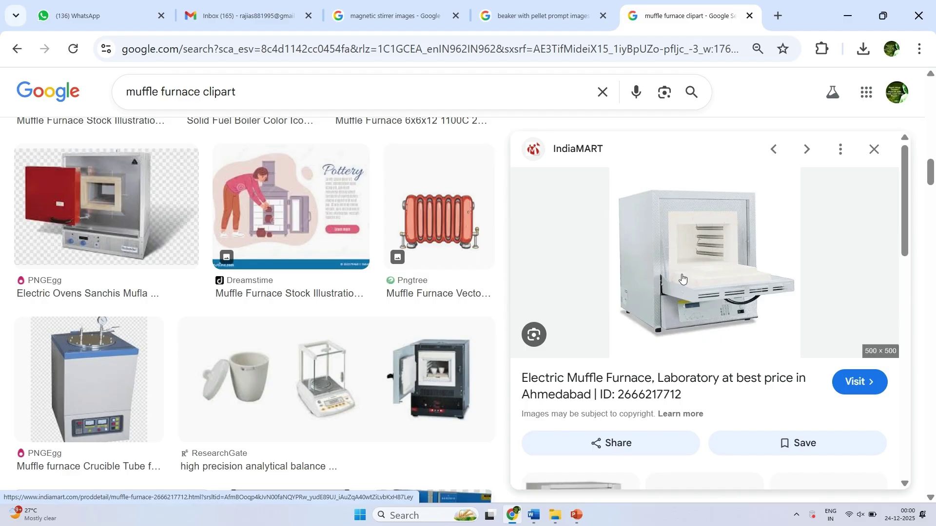
scroll(682, 278, "down", 5)
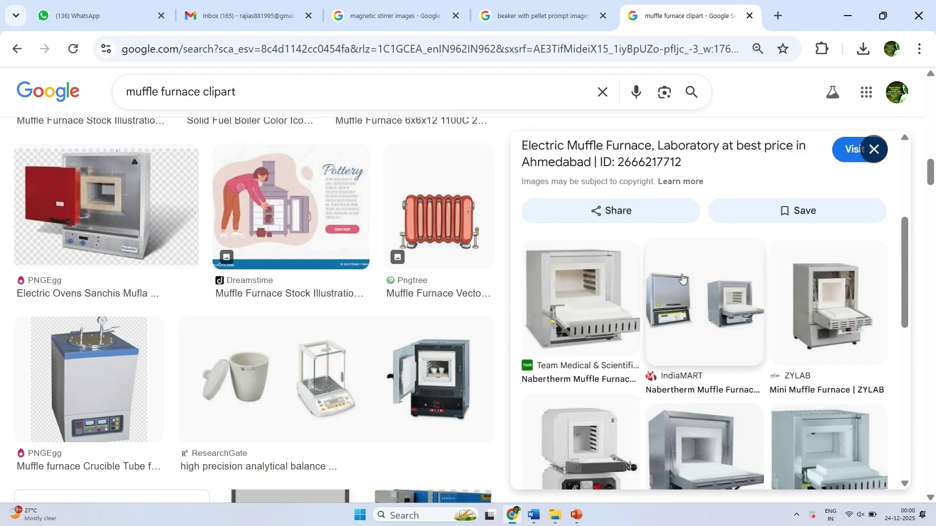
left_click(588, 298)
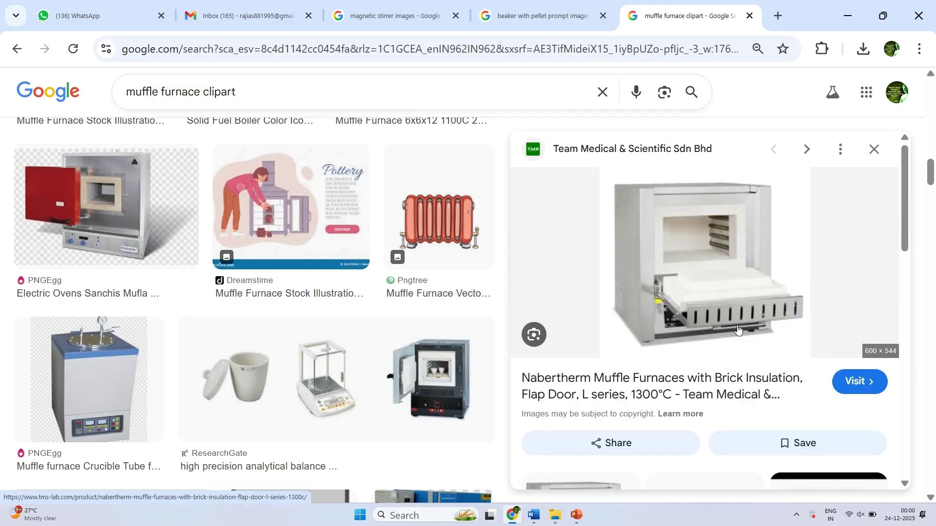
scroll(739, 330, "down", 5)
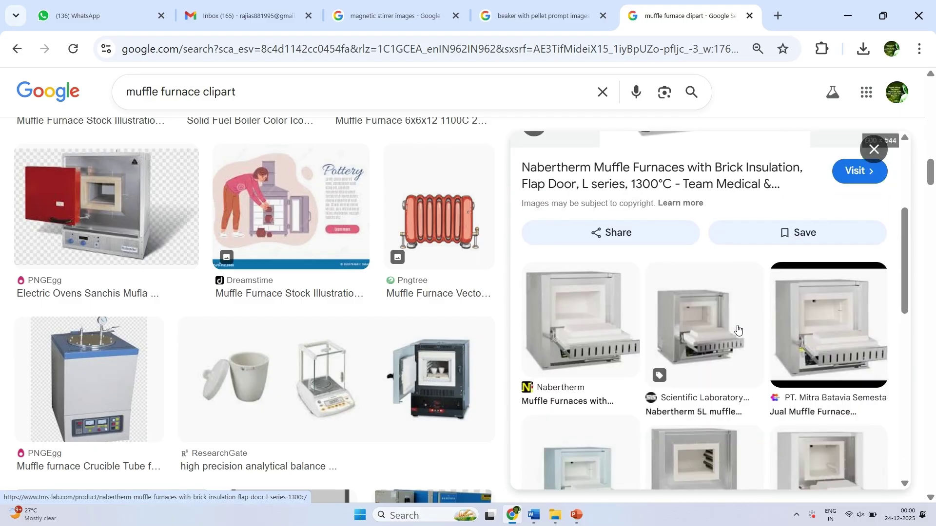
scroll(739, 330, "up", 5)
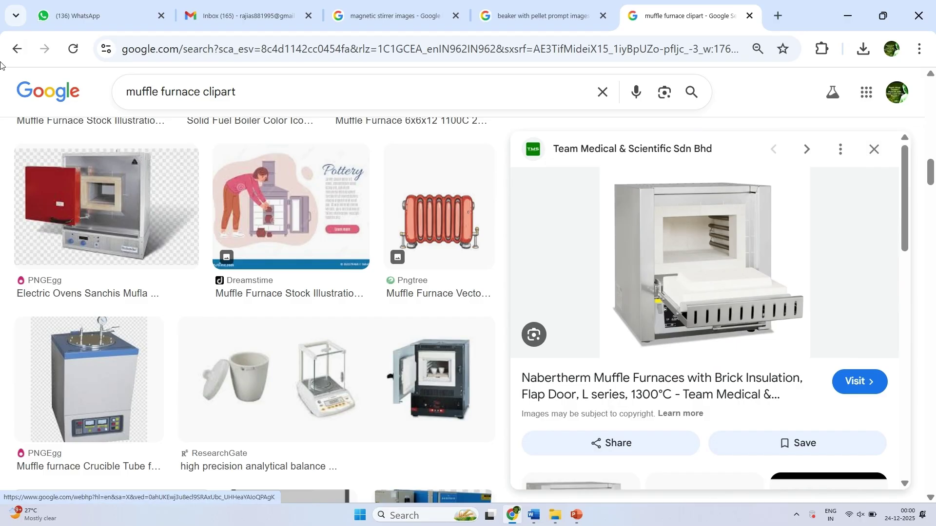
- Return to the IndiaMART electric muffle furnace image and save it in the Downloads folder as muffle-furnace-500x500.webp
left_click(17, 49)
scroll(729, 283, "up", 5)
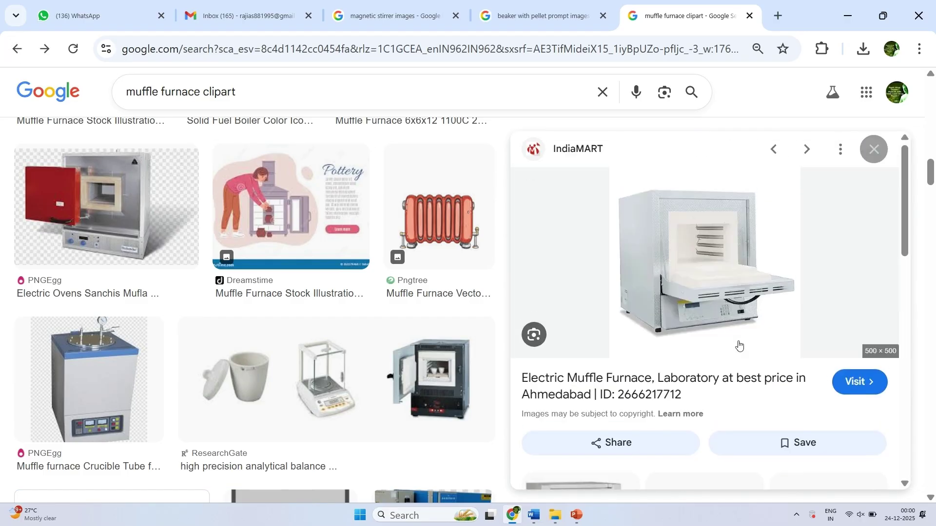
right_click(708, 269)
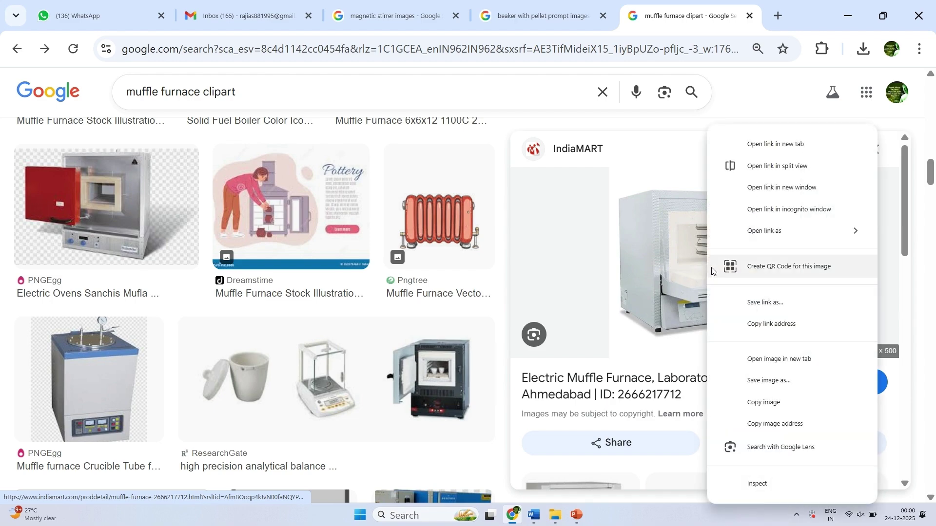
left_click(788, 384)
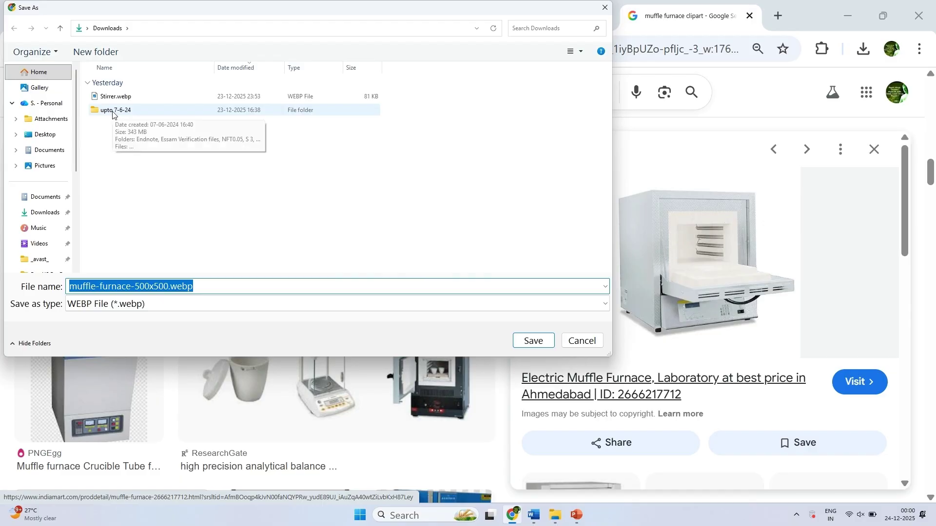
left_click(51, 215)
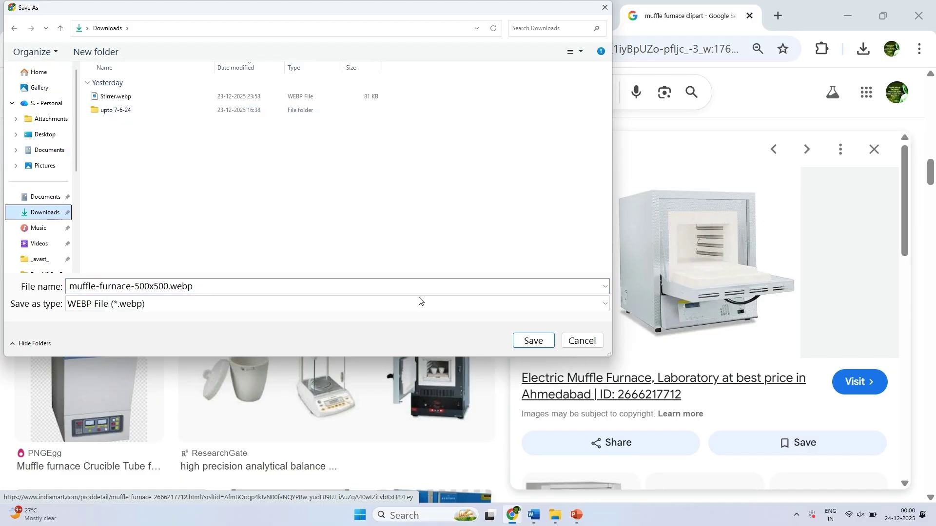
left_click(531, 343)
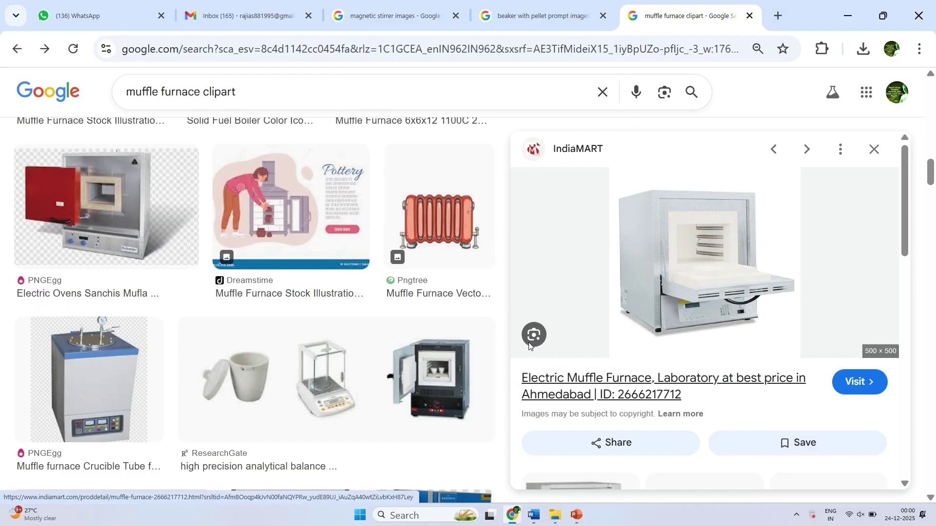
- Search Google for "dropper prompt" in a new tab and show only the image results
left_click(781, 14)
type("d")
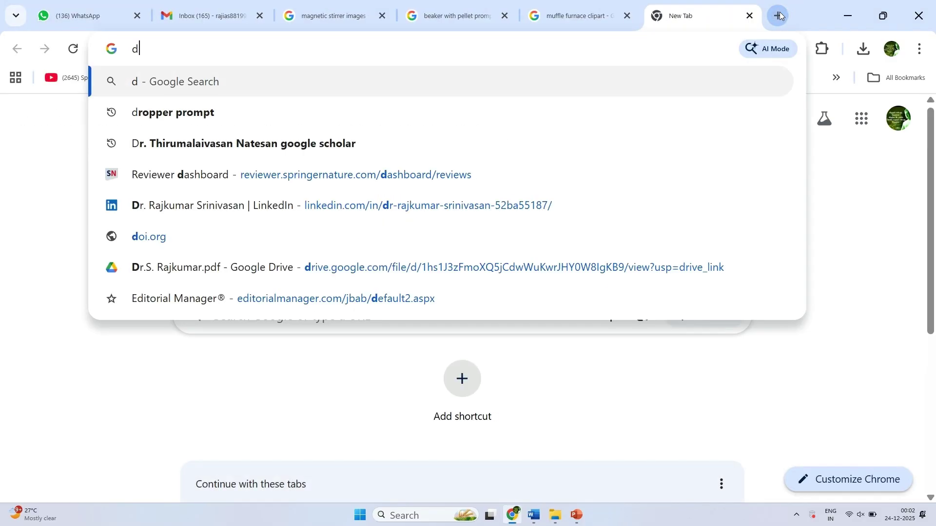
type("ropp")
left_click(586, 125)
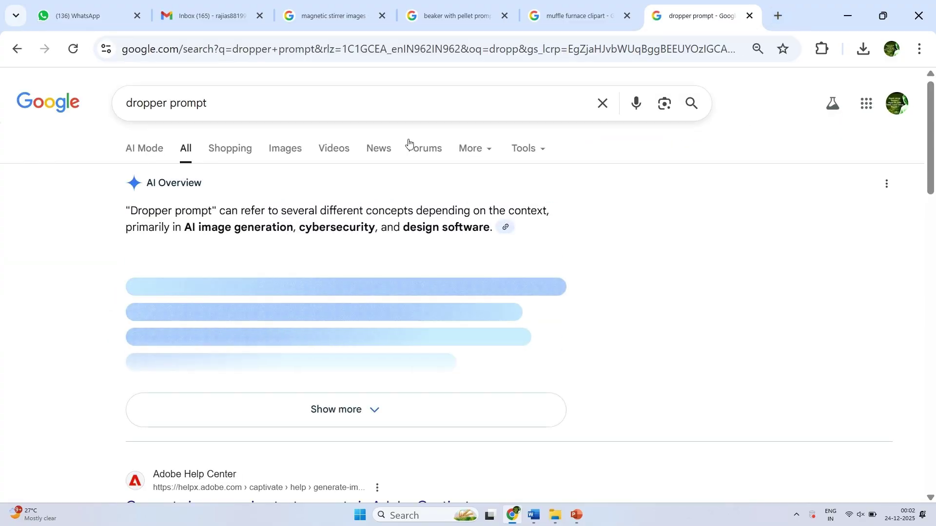
left_click(285, 148)
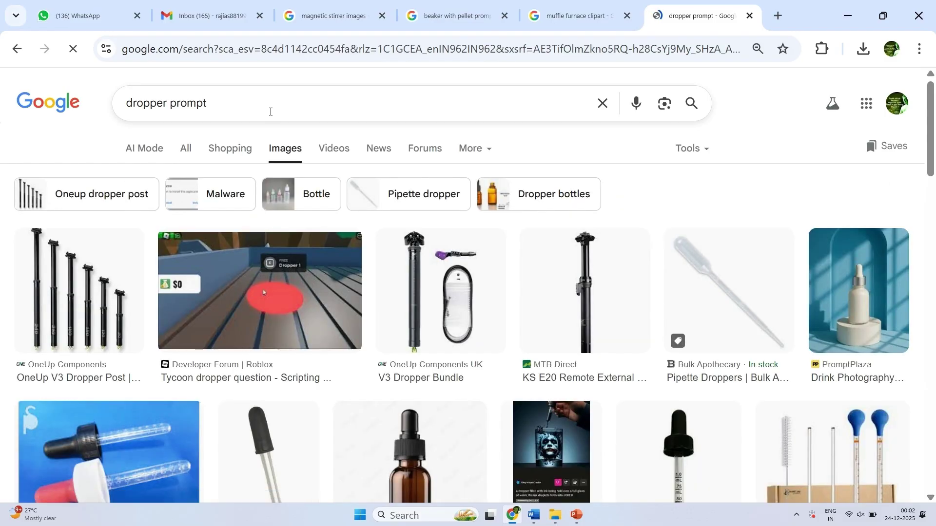
- Refine the image search to "dropper prompt images"
left_click(266, 103)
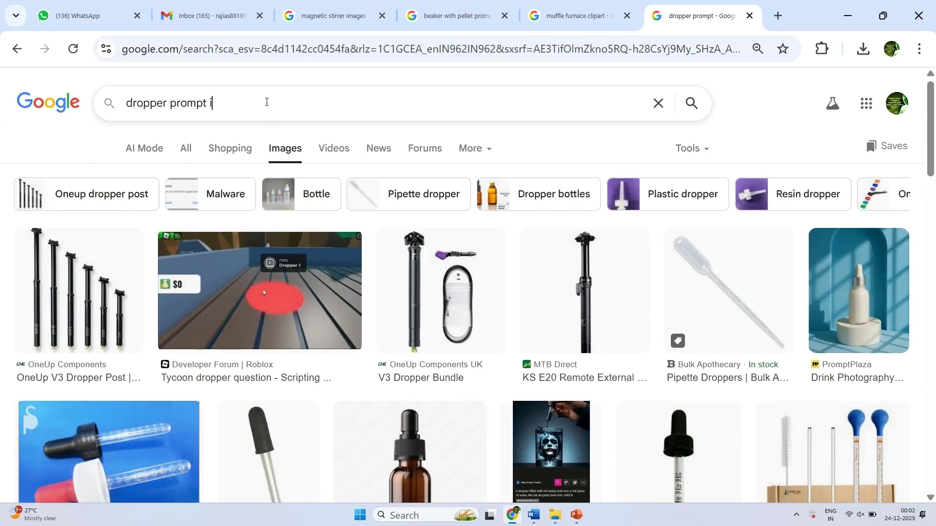
type("images")
key("Return")
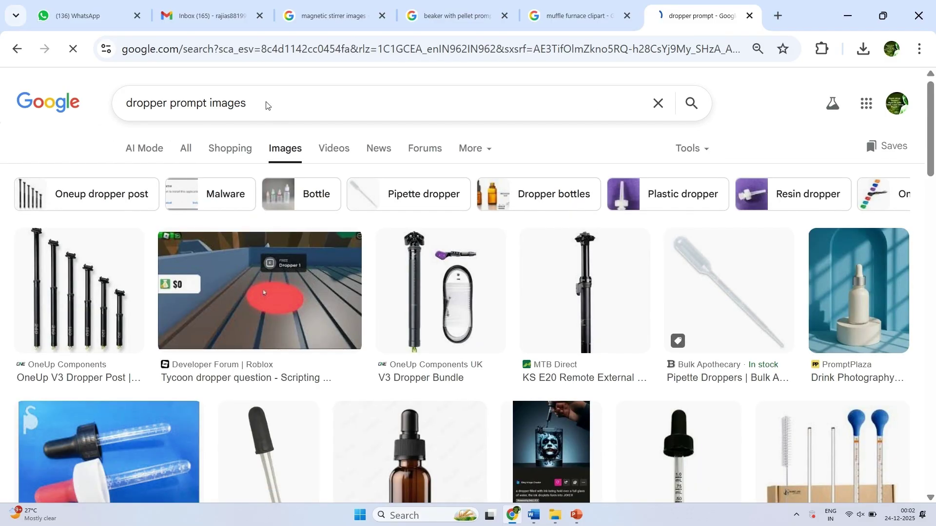
- Browse the dropper image results and preview the Freepik image of a dropper isolated on a transparent background
scroll(385, 273, "down", 5)
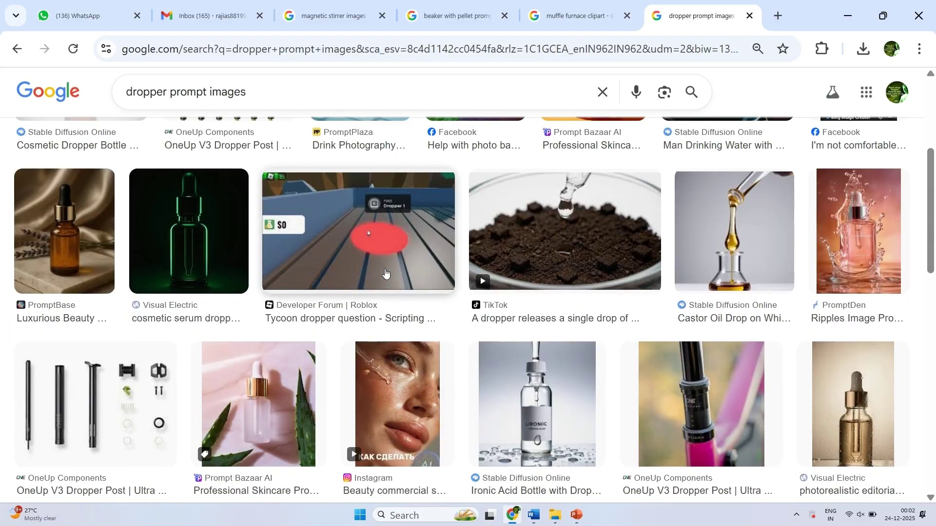
scroll(385, 273, "down", 9)
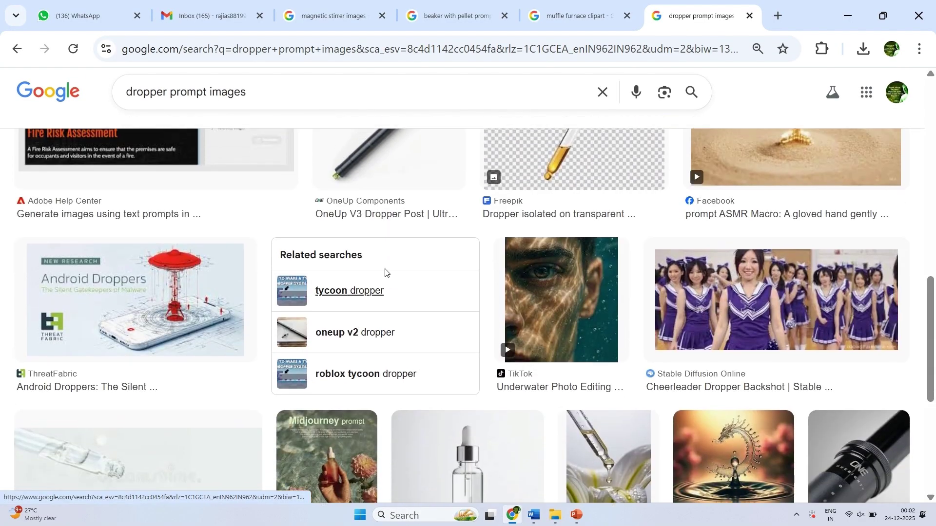
scroll(386, 273, "up", 1)
left_click(653, 212)
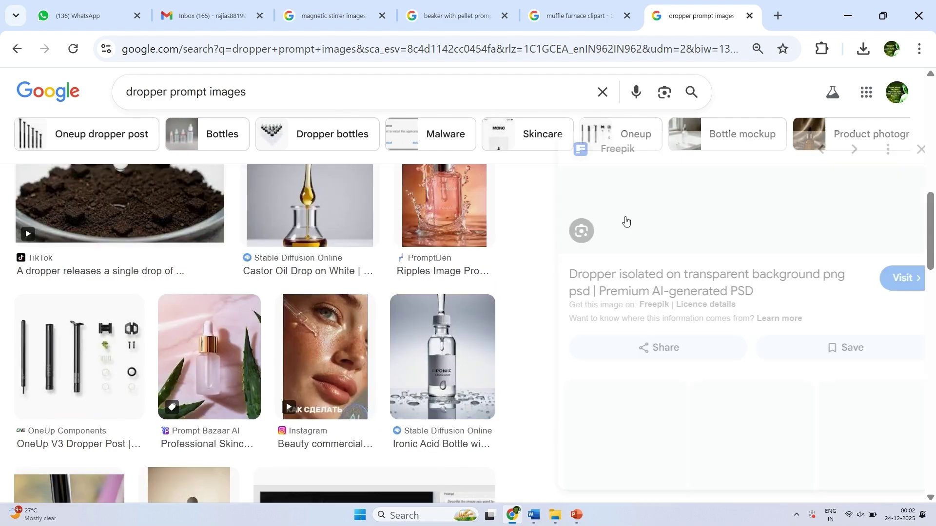
- Copy the Freepik magnetic stirrer link from the Apparatus Download Link document in Word and return to Chrome
scroll(595, 272, "down", 5)
scroll(596, 271, "down", 3)
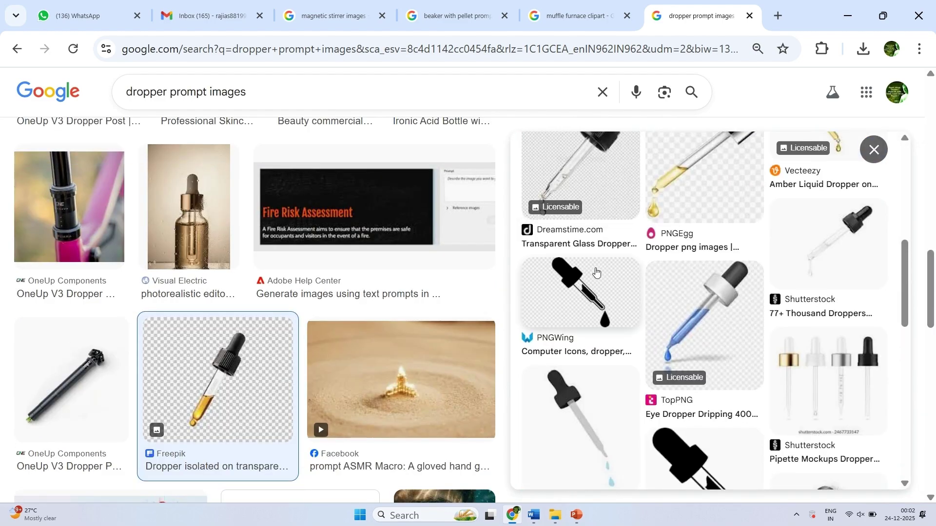
left_click(534, 515)
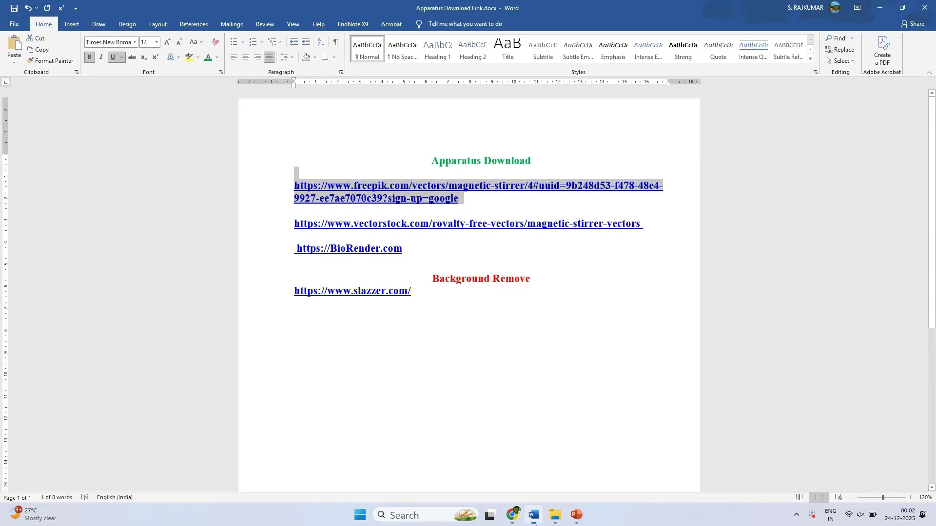
left_click(468, 199)
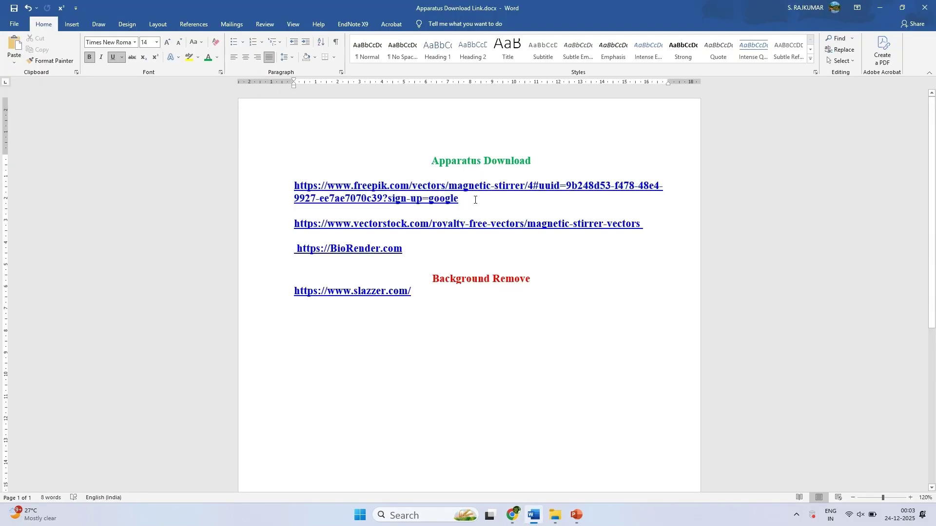
left_click_drag(467, 200, 289, 189)
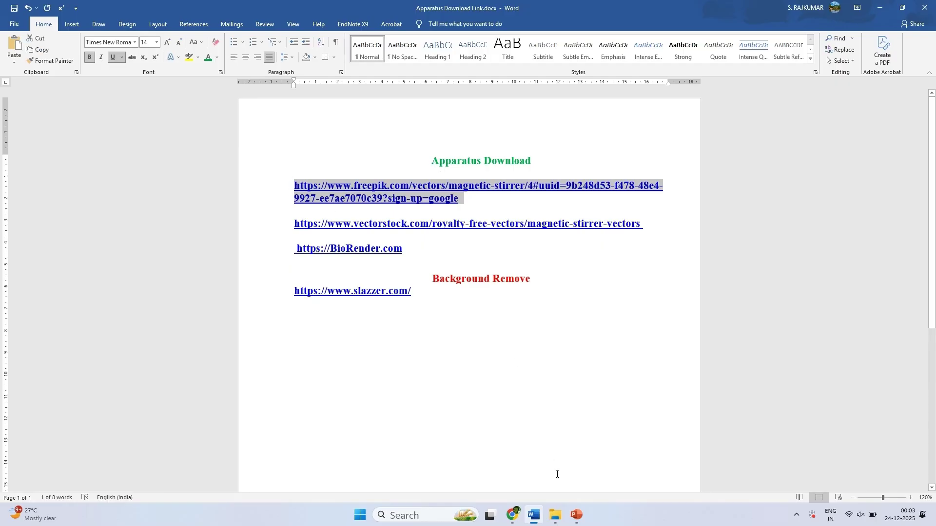
left_click(512, 516)
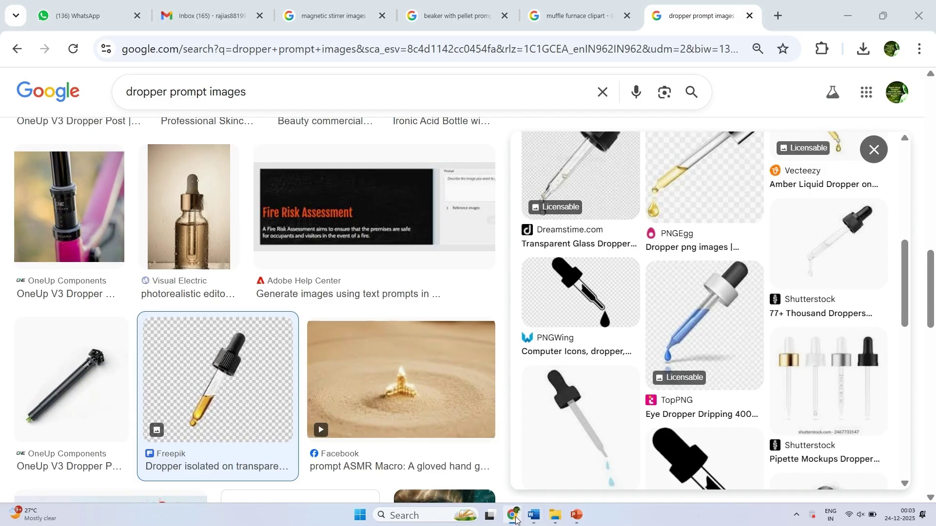
- Open the copied Freepik link in a new browser tab and search the site's vectors for "dropper"
left_click(776, 18)
key("ctrl+v")
key("Return")
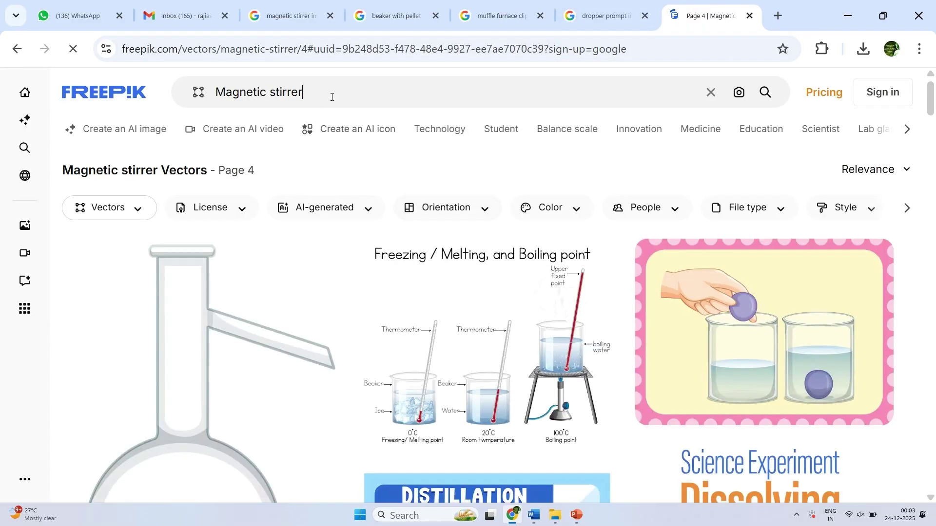
left_click(395, 95)
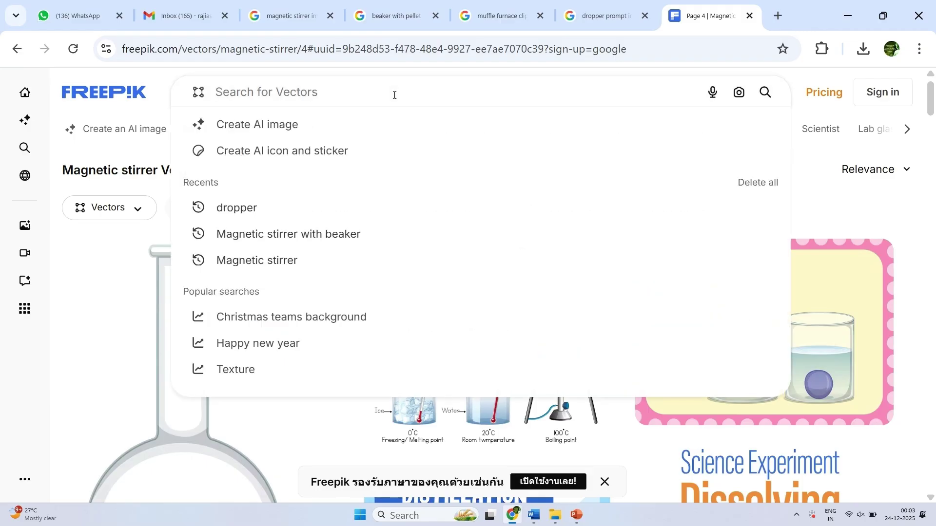
left_click(367, 213)
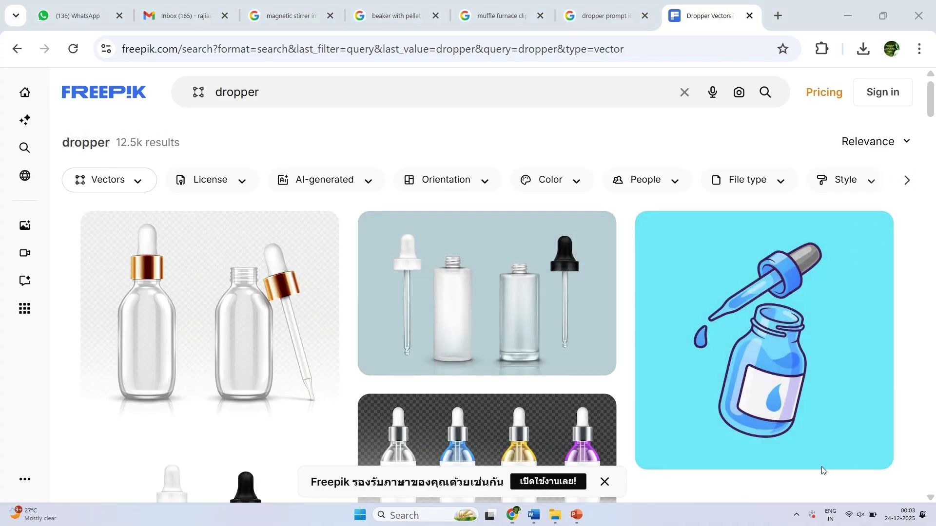
- Examine the Freepik dropper vector results for a suitable standalone dropper illustration
scroll(458, 351, "down", 6)
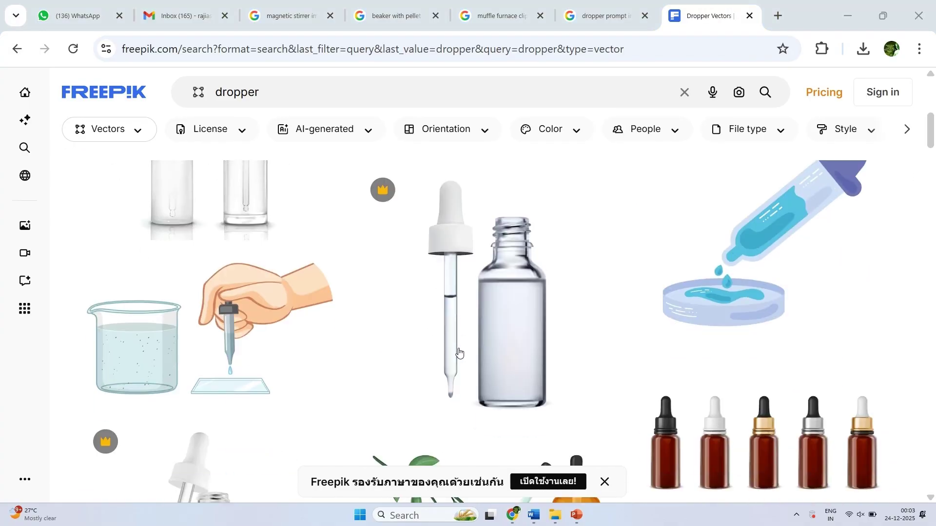
scroll(458, 352, "up", 3)
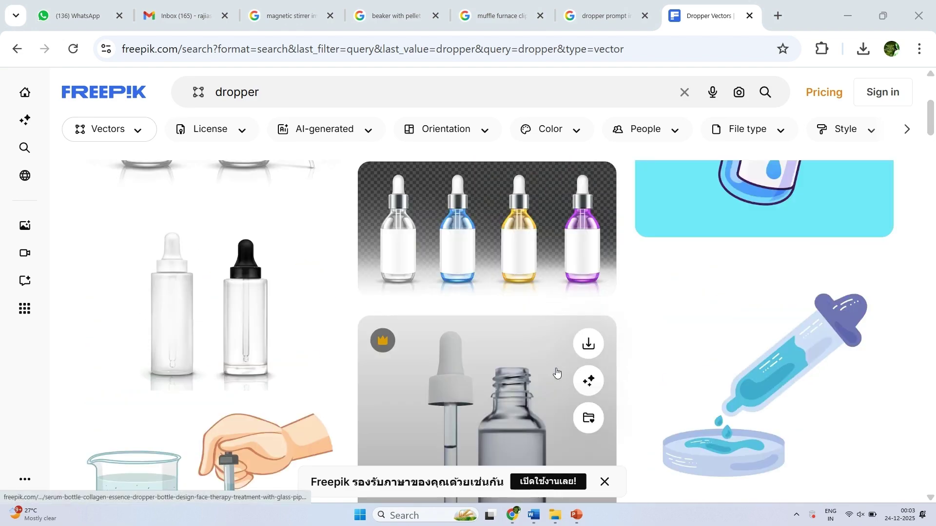
scroll(932, 464, "down", 2)
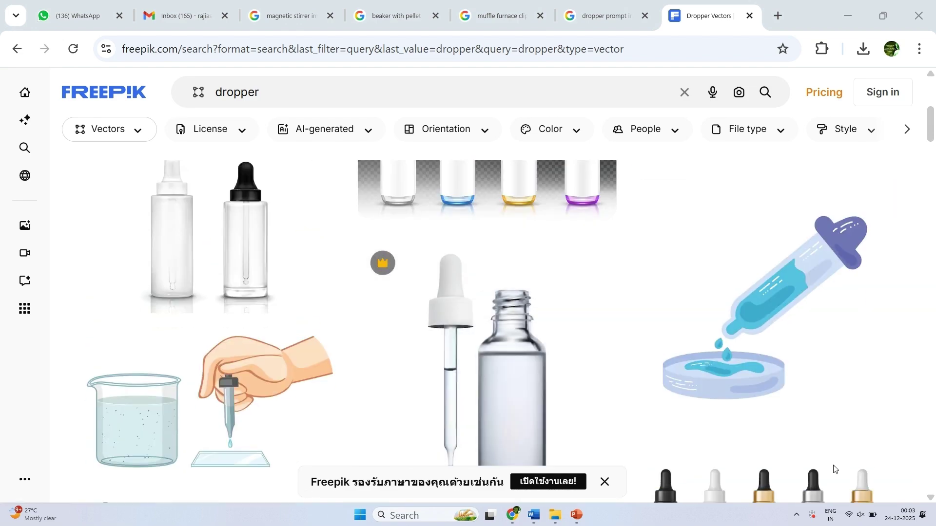
scroll(609, 338, "down", 6)
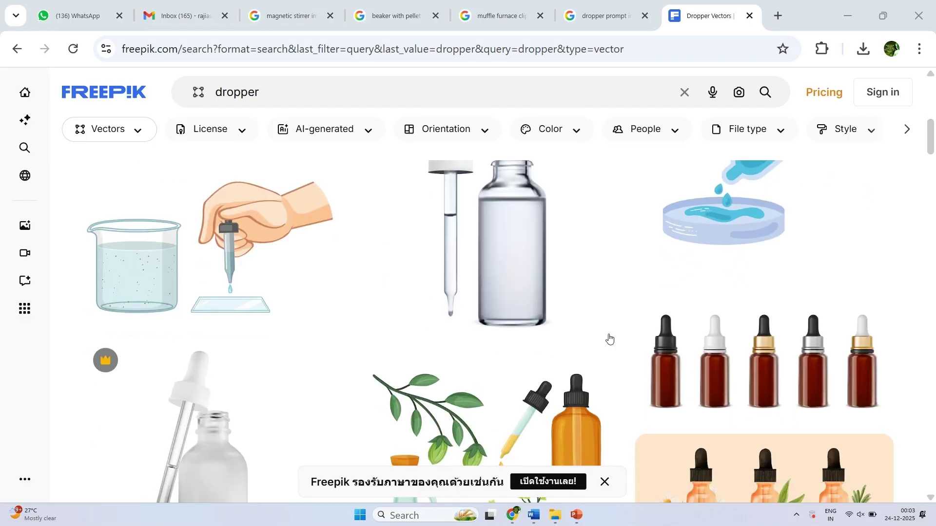
scroll(608, 338, "down", 4)
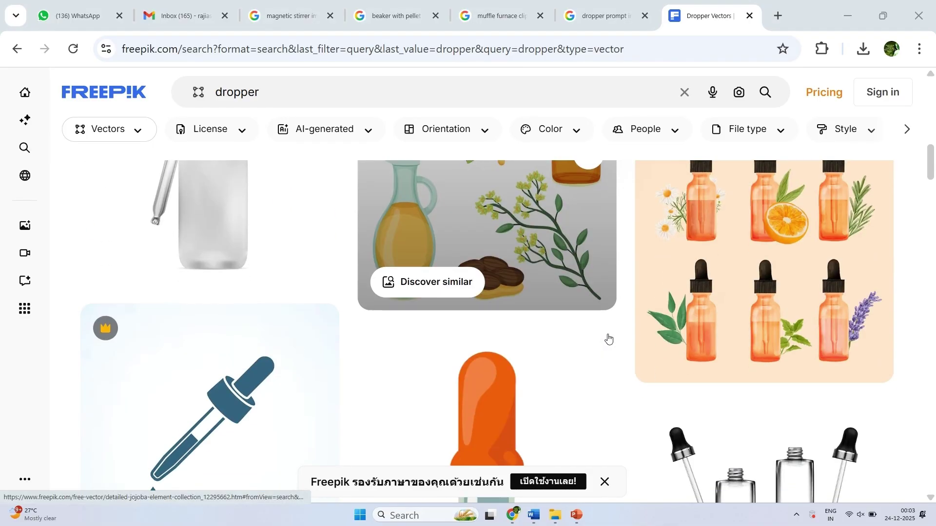
scroll(609, 339, "down", 4)
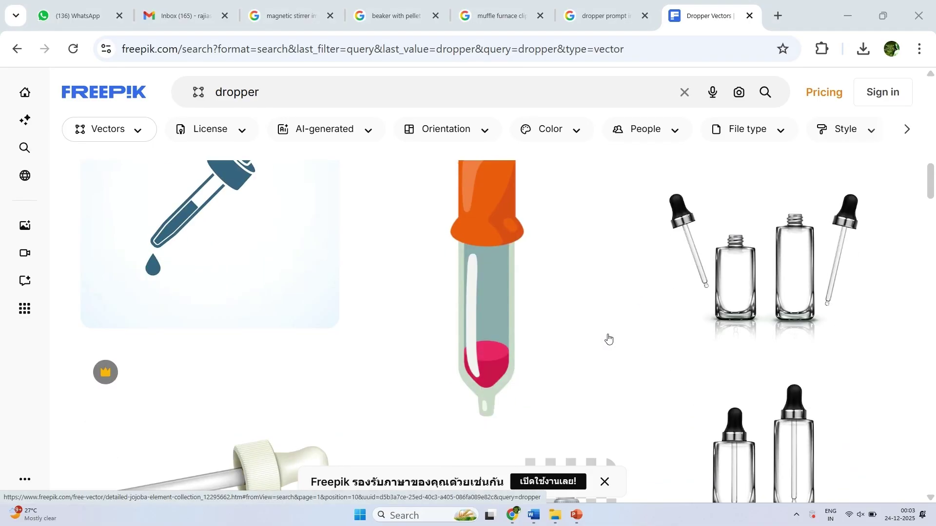
scroll(608, 339, "down", 5)
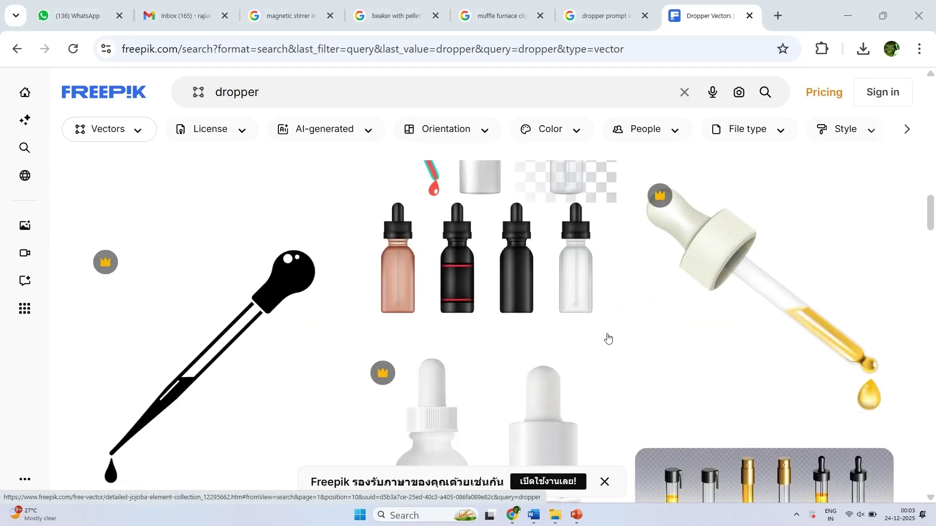
scroll(608, 339, "down", 3)
scroll(608, 338, "down", 3)
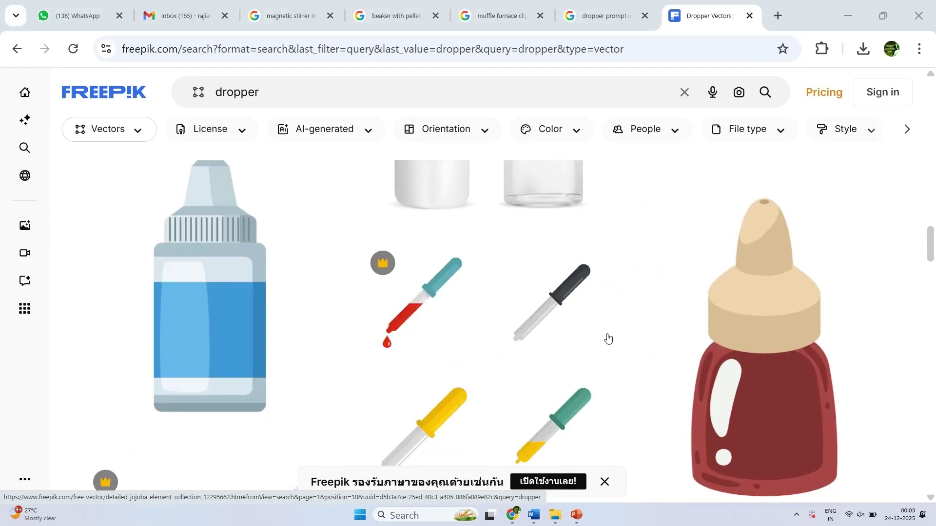
scroll(608, 339, "down", 2)
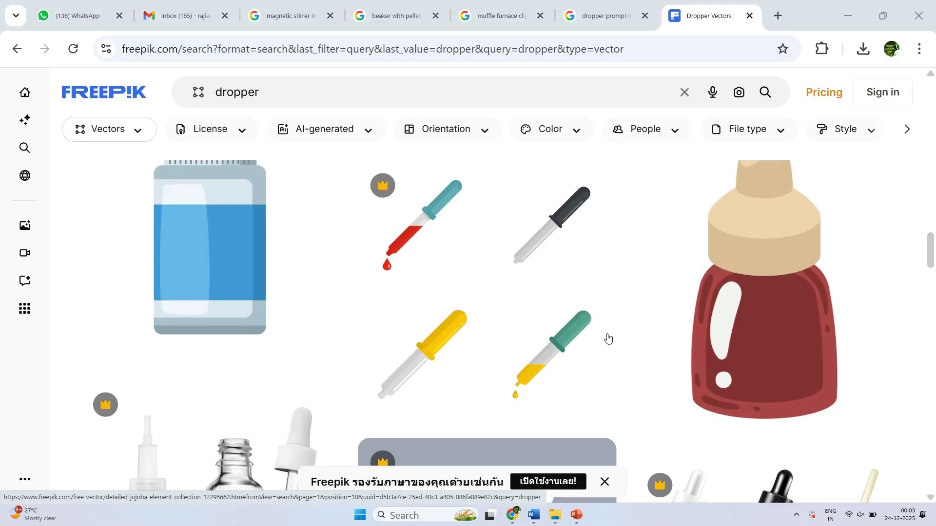
scroll(608, 338, "down", 2)
scroll(608, 338, "up", 2)
scroll(608, 338, "down", 12)
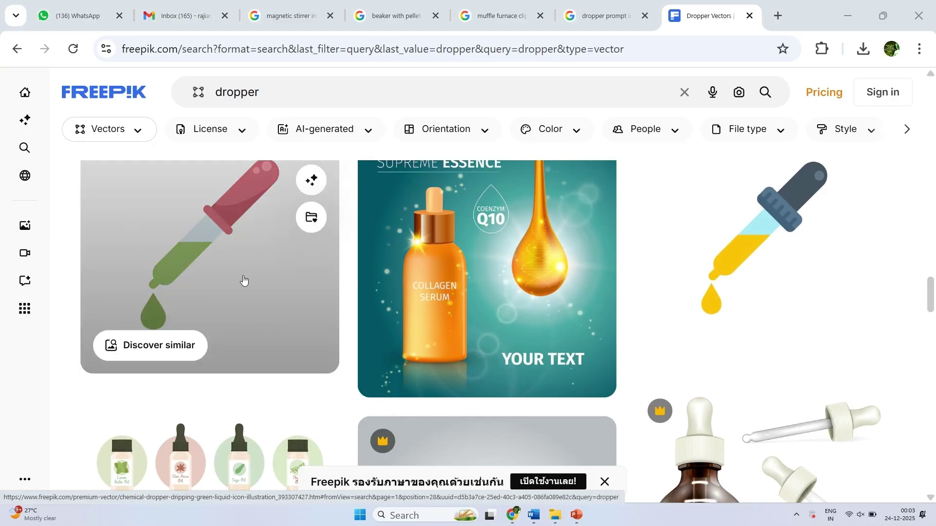
- Open the "Chemical dropper dripping green liquid icon illustration" in a new tab and check its additional options
right_click(244, 281)
left_click(285, 298)
left_click(695, 7)
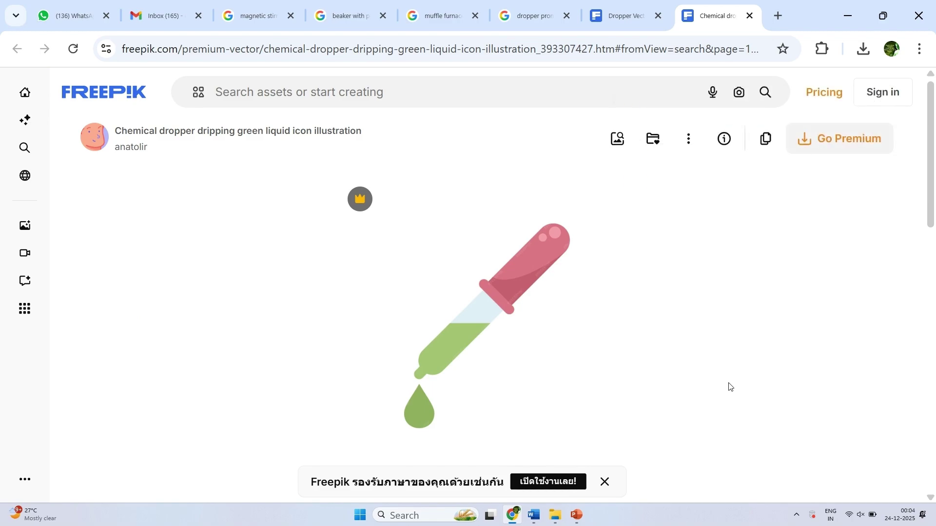
left_click(687, 149)
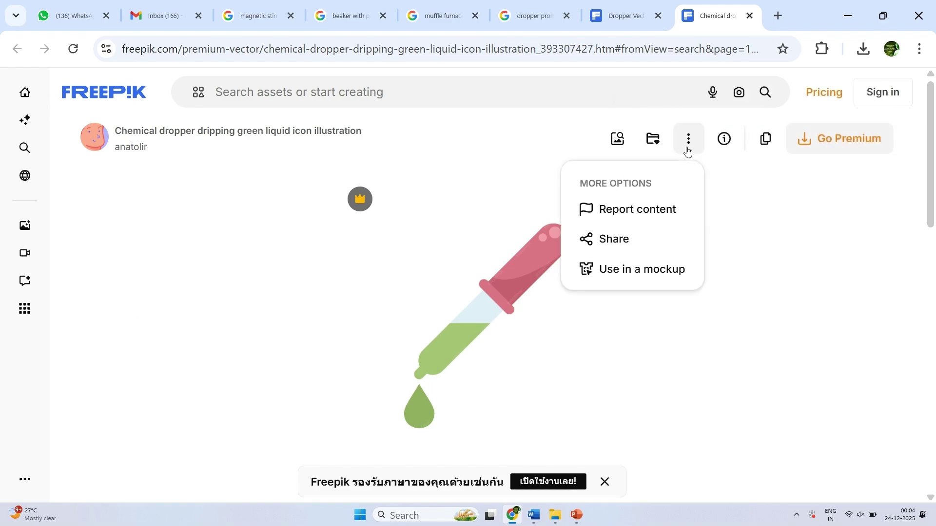
left_click(807, 293)
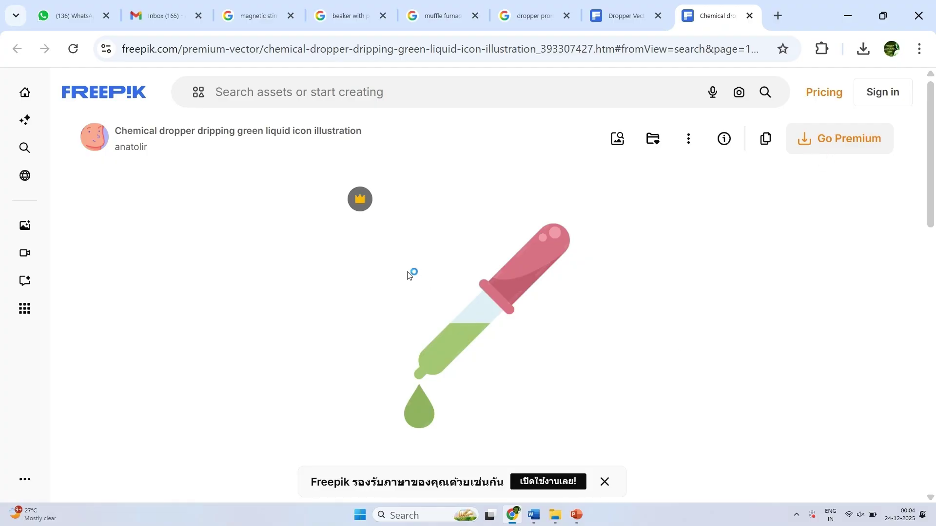
- Capture the green-liquid dropper as a screen snip and paste it onto the blank PowerPoint slide
key("super+shift+s")
left_click_drag(324, 210, 595, 443)
left_click(576, 515)
left_click(468, 359)
key("ctrl+v")
left_click(720, 295)
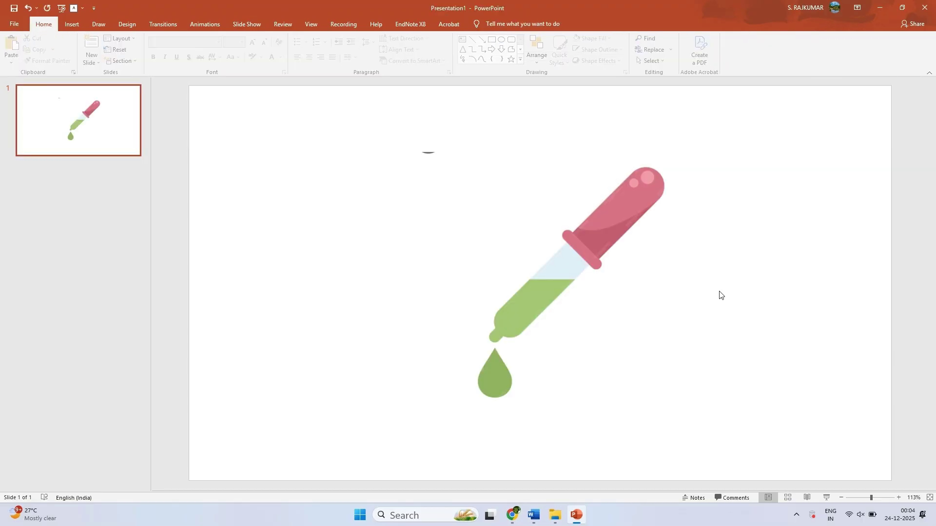
key("ctrl+s")
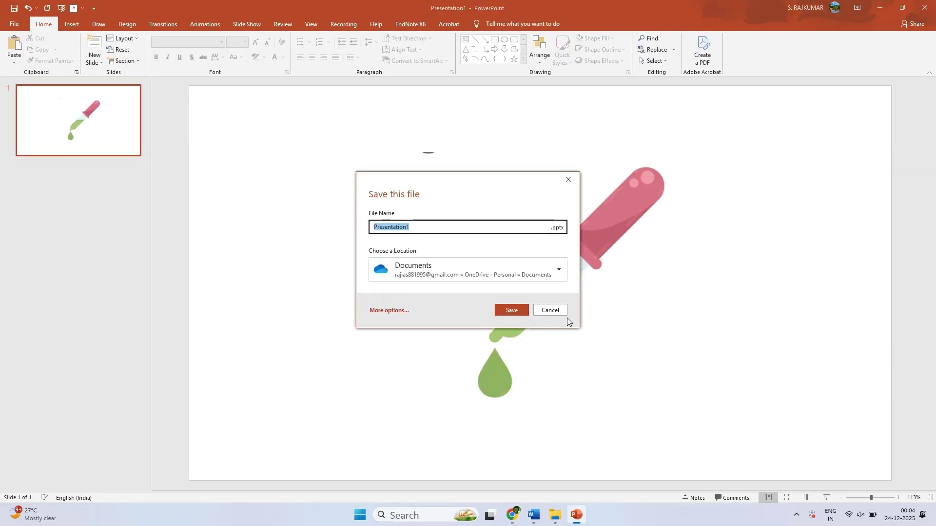
left_click(548, 308)
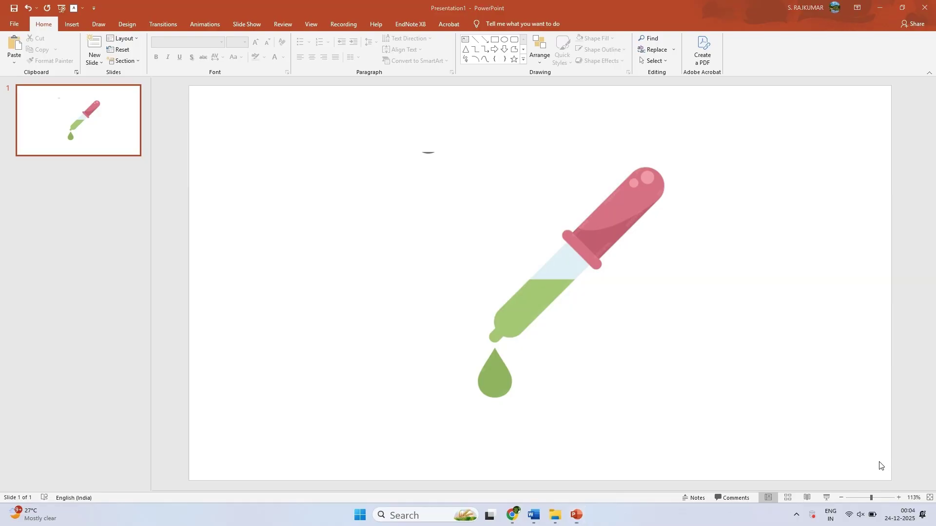
- Return to the Freepik dropper results, try to download the three-dropper icon set, and open its detail view
key("alt+Tab")
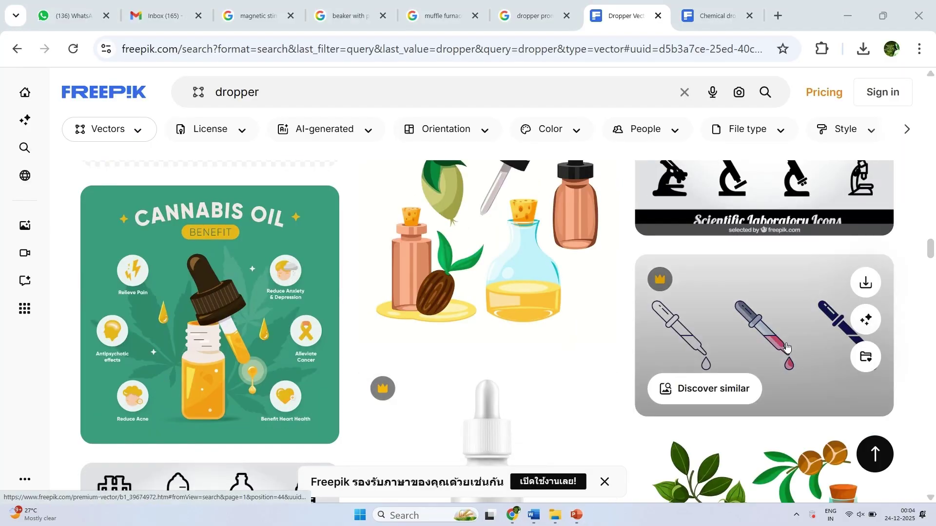
left_click(861, 286)
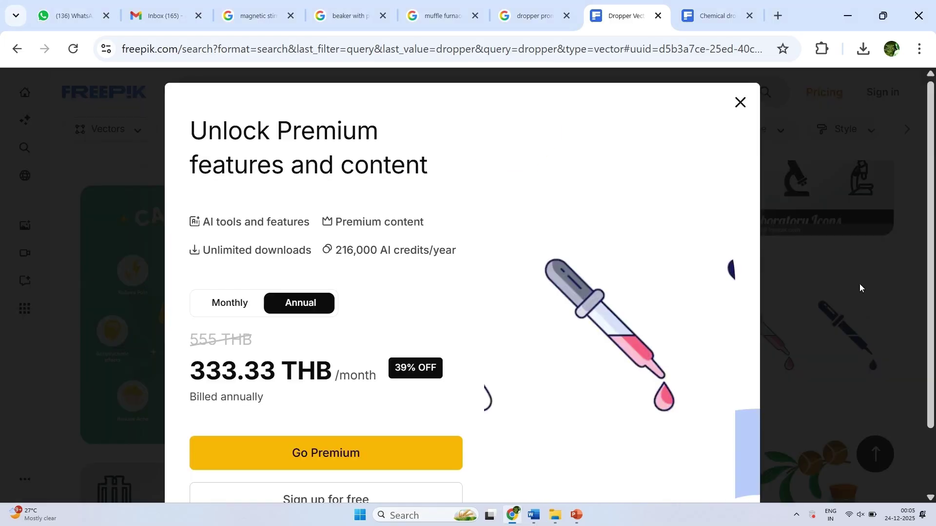
left_click(739, 103)
left_click(781, 354)
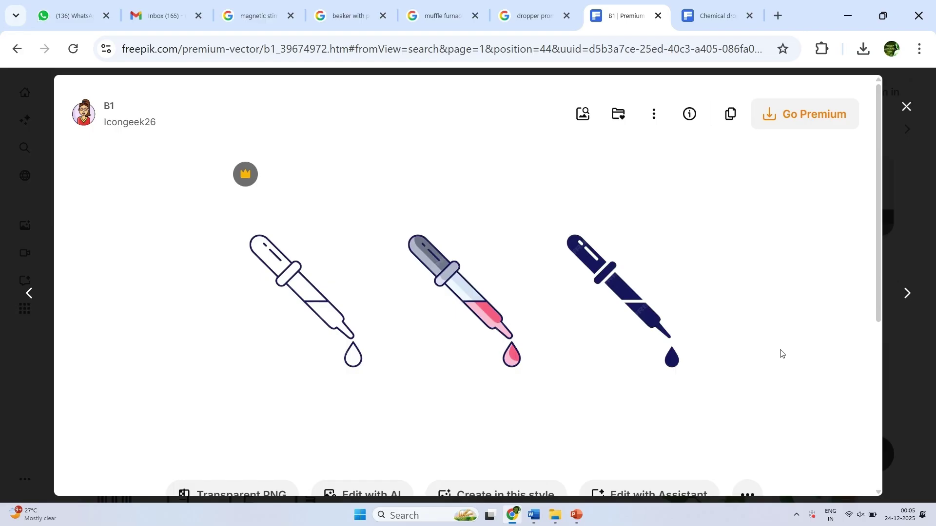
- Capture a screen snip around all three dropper icons and switch to PowerPoint
key("shift+super+s")
left_click_drag(215, 203, 736, 422)
left_click(577, 516)
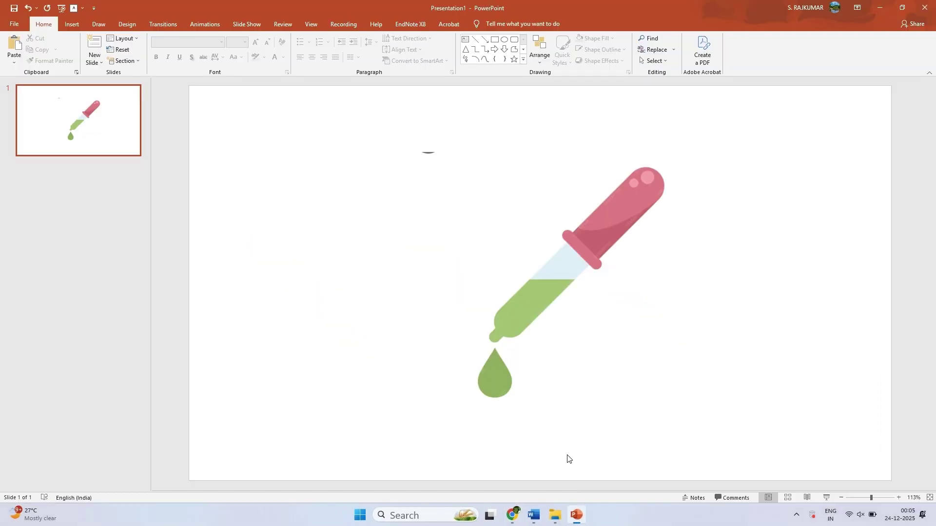
- Shrink the green-liquid dropper picture and move it toward the upper left of the slide
left_click(626, 263)
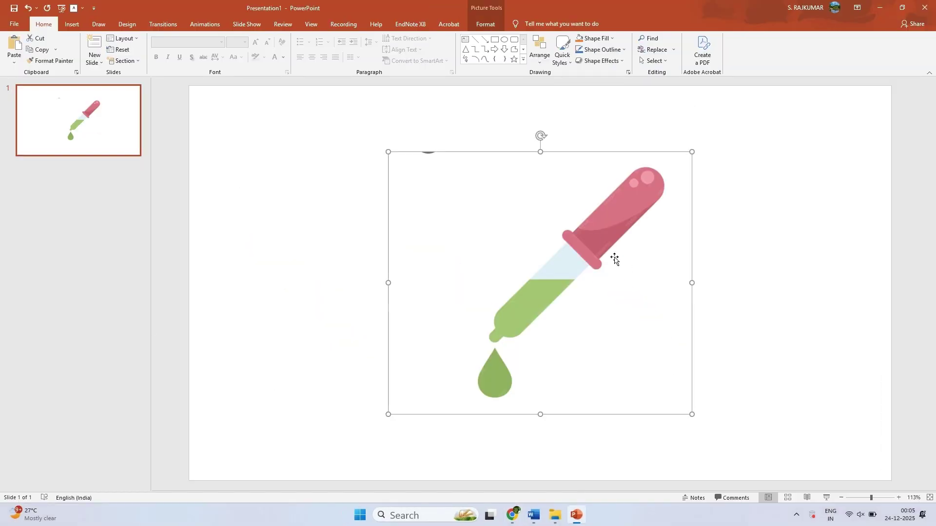
left_click_drag(692, 413, 613, 346)
left_click_drag(524, 280, 397, 262)
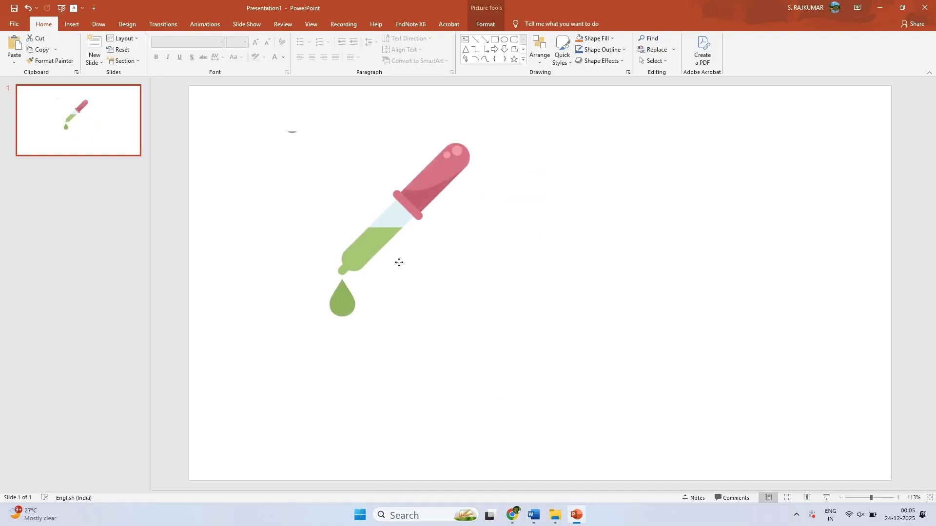
- Paste the three-dropper snip onto the slide and move it down to the lower part
left_click(615, 278)
key("ctrl+v")
left_click_drag(458, 263, 482, 331)
key("ctrl+s")
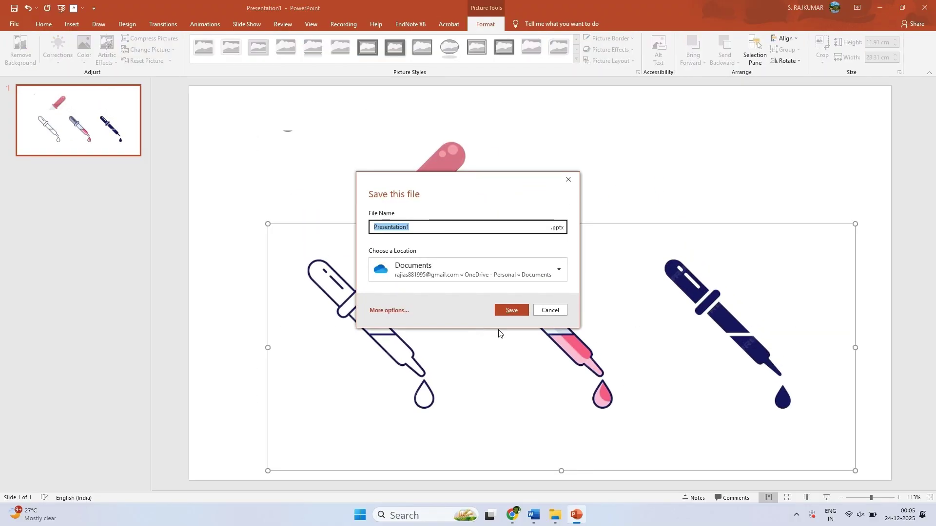
left_click(541, 311)
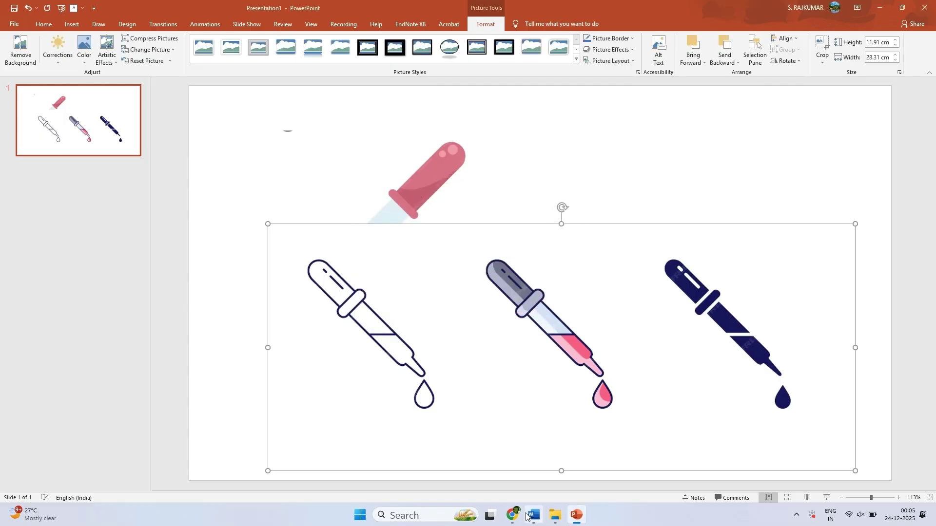
- Switch to Chrome, find the free "Science lab objects" vector in the Freepik dropper results, and download it
left_click(513, 515)
left_click(905, 107)
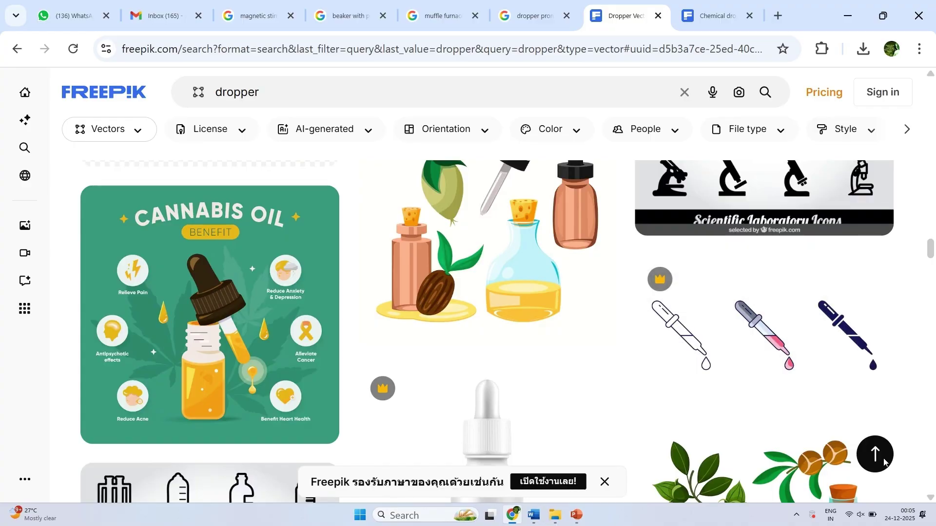
scroll(363, 336, "down", 6)
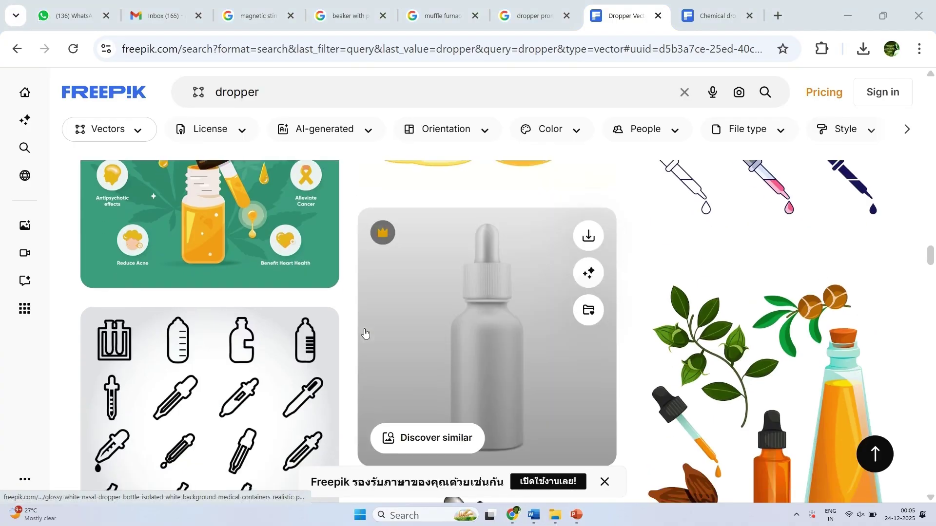
scroll(364, 333, "down", 4)
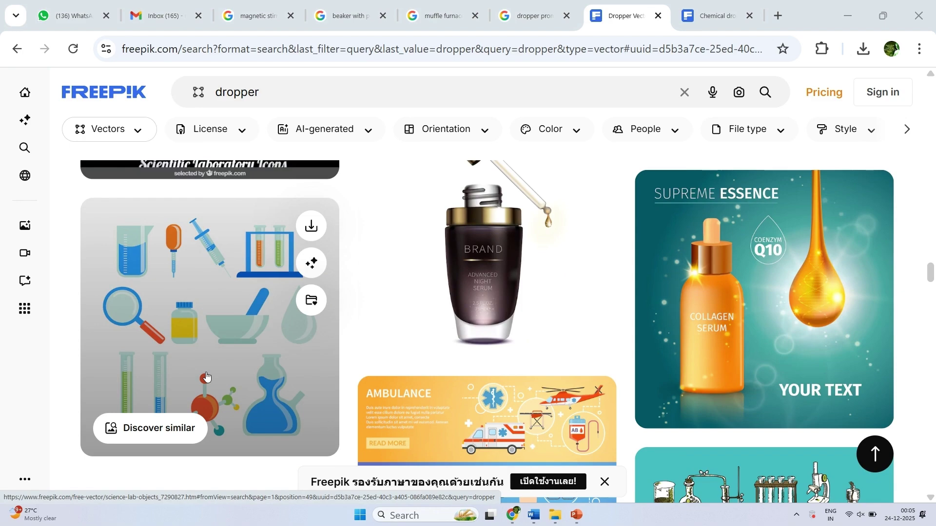
left_click(205, 375)
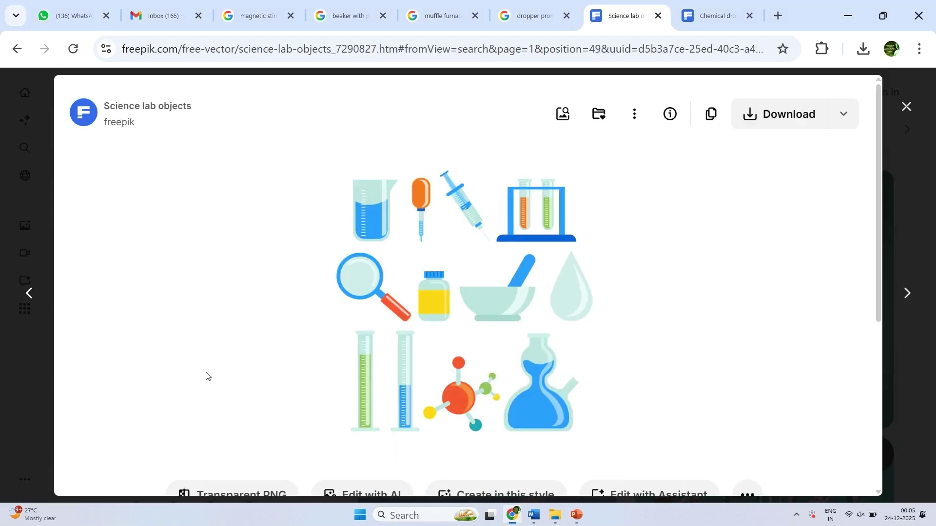
left_click(750, 117)
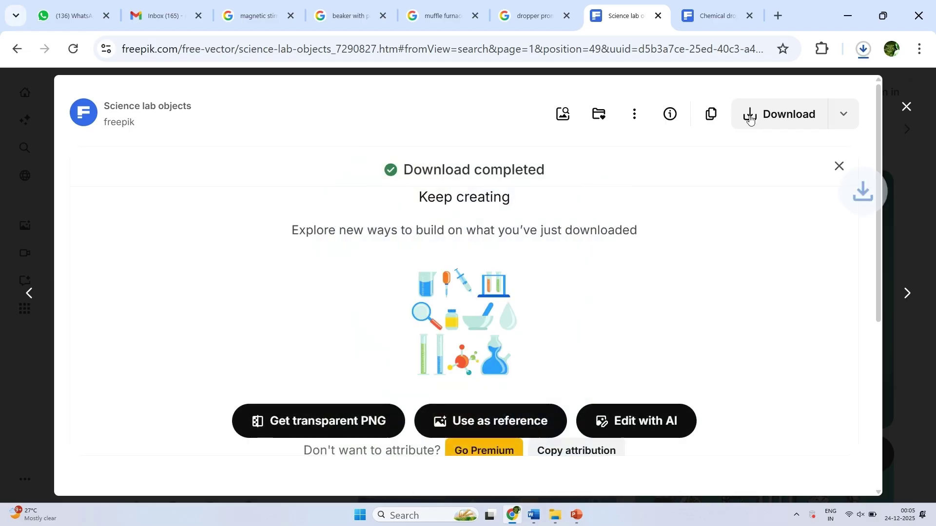
left_click(836, 167)
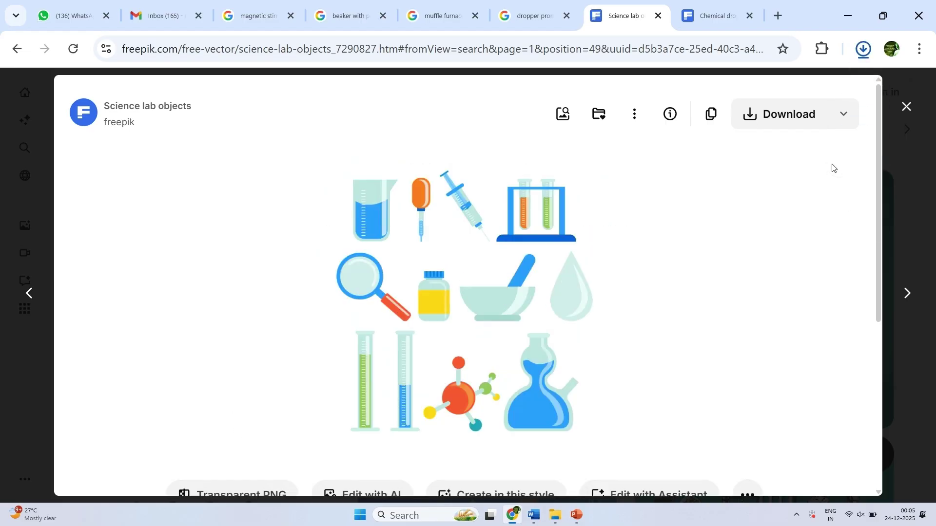
- In File Explorer's Downloads folder, open science-lab-objects.zip and view the image 3598304.jpg inside it
mouse_move(554, 515)
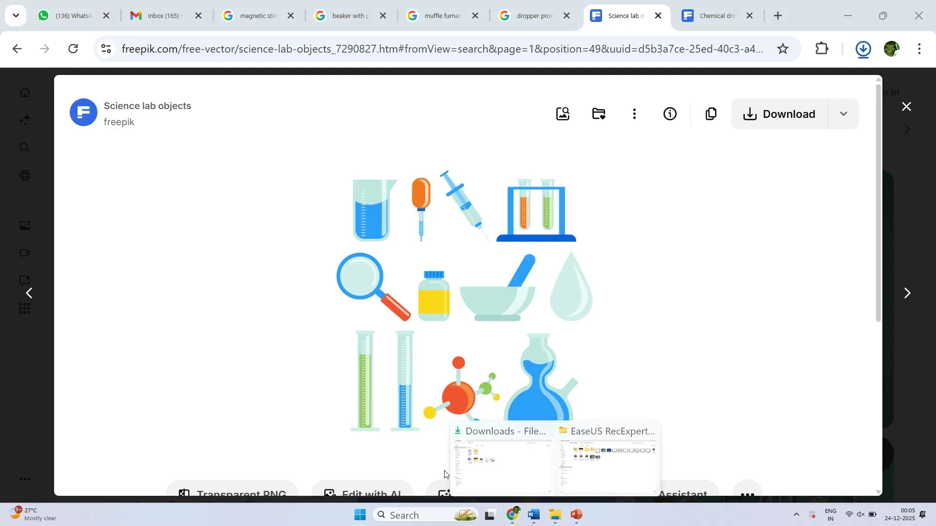
left_click(510, 483)
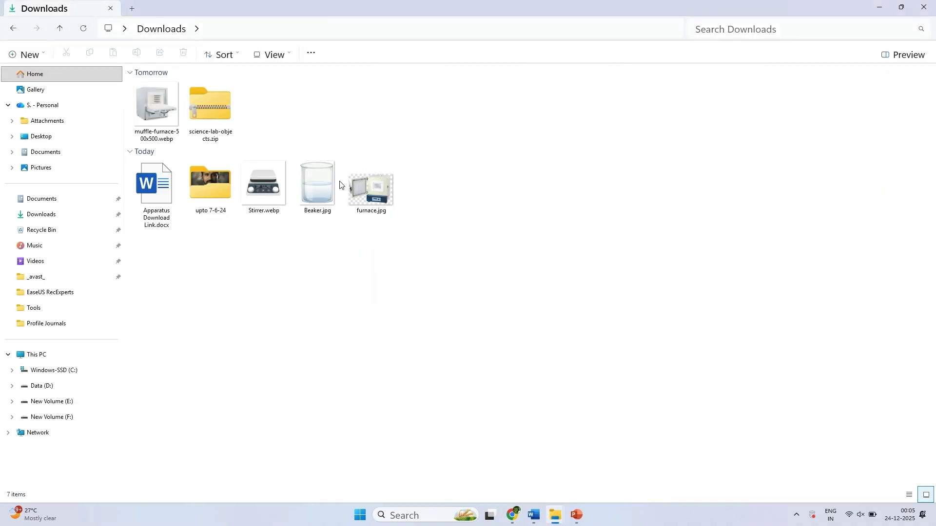
double_click(224, 112)
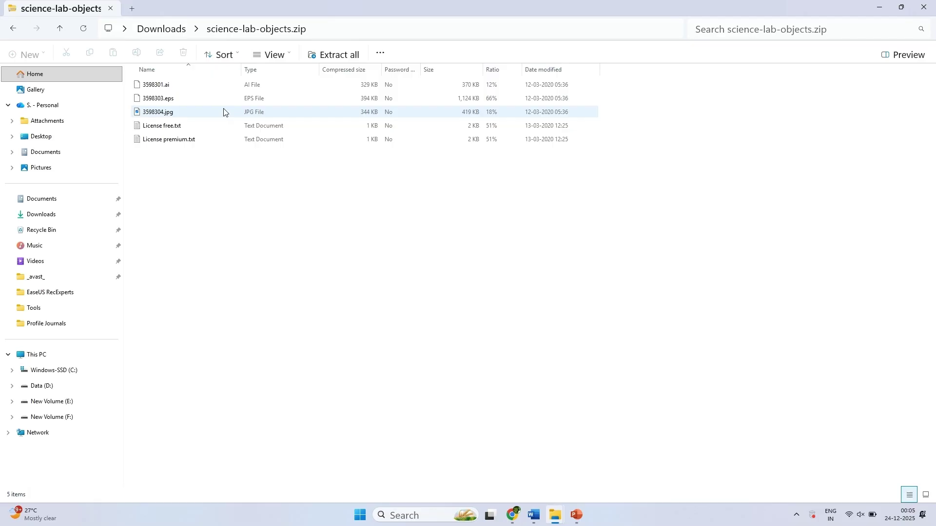
left_click(214, 116)
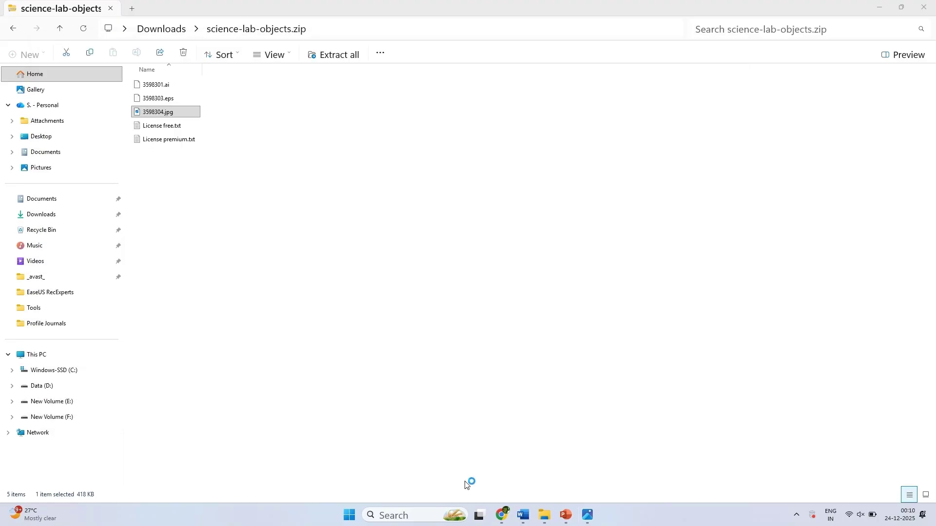
left_click(167, 113)
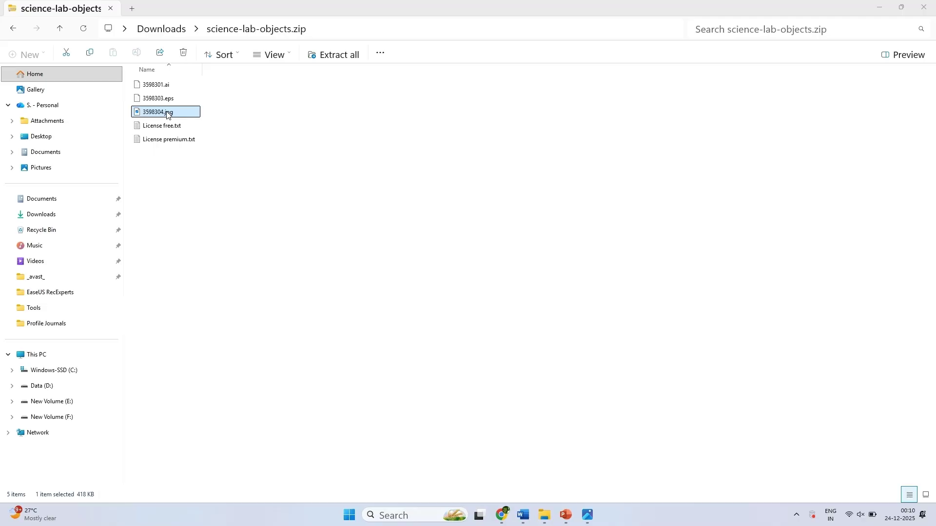
double_click(167, 113)
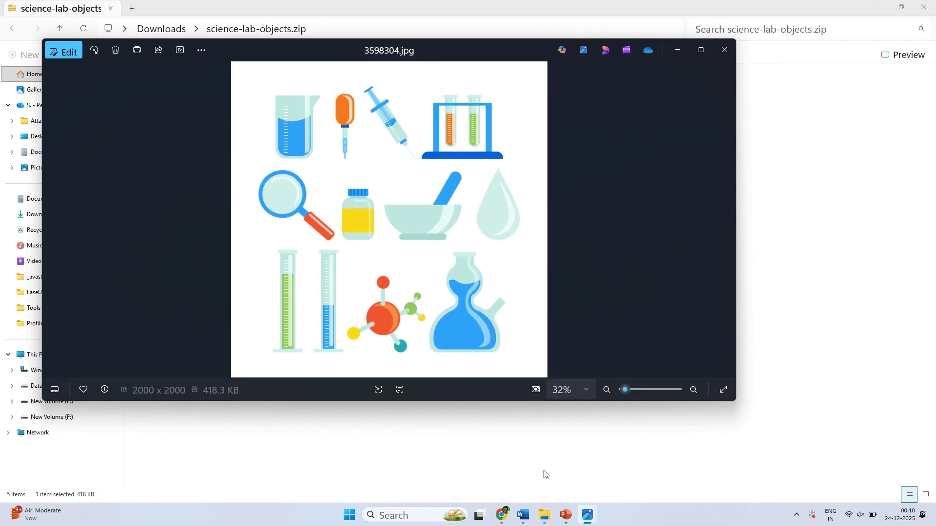
- Switch to Chrome, open the Freepik magnetic stirrer vectors page in a new tab, and select its search text
left_click(504, 518)
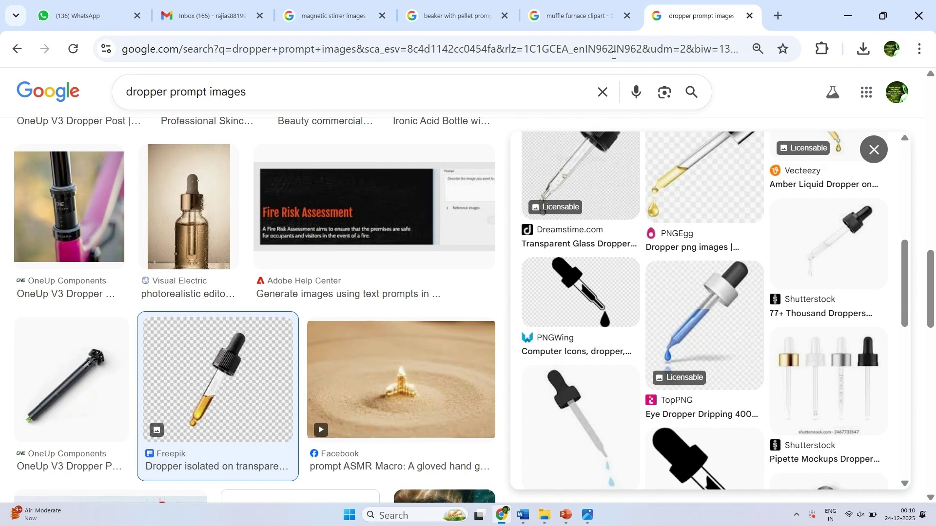
left_click(769, 20)
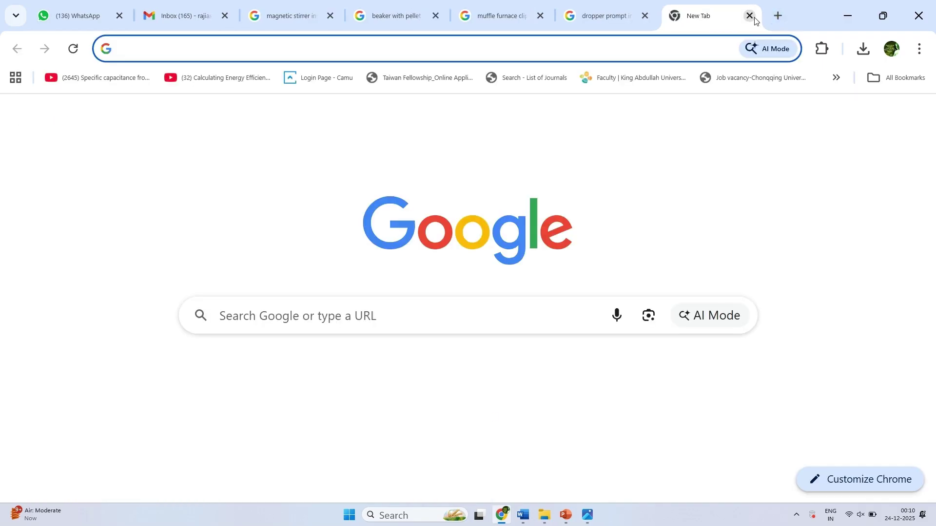
type("f")
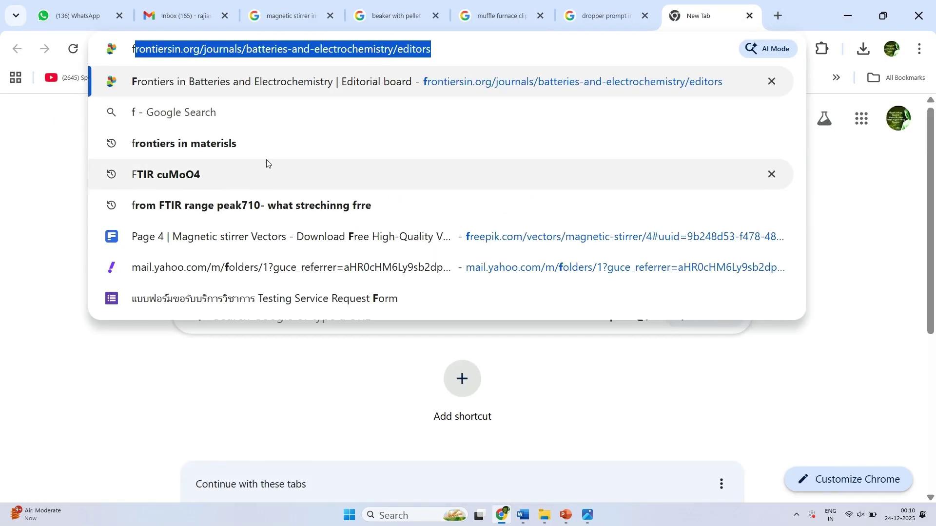
left_click(291, 252)
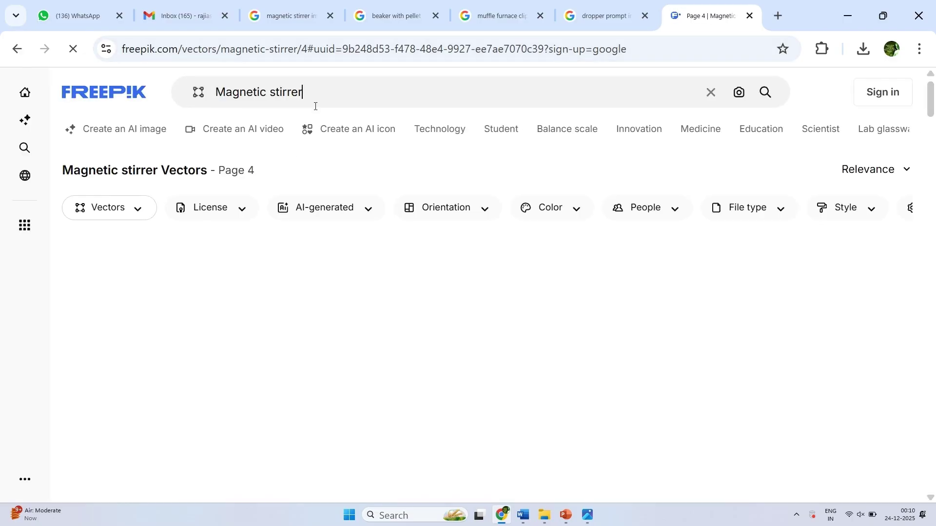
left_click_drag(309, 92, 215, 93)
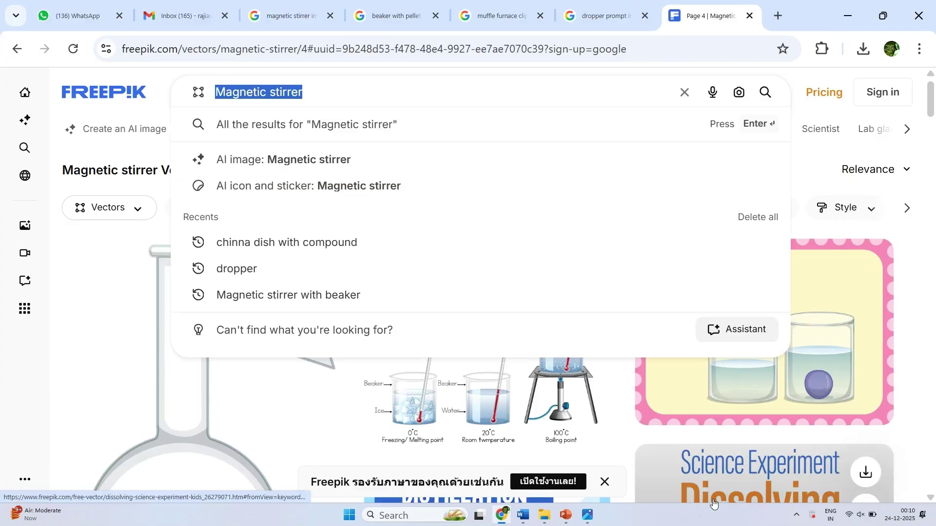
- Switch to PowerPoint and close the open preview of 3598304.jpg
left_click(569, 516)
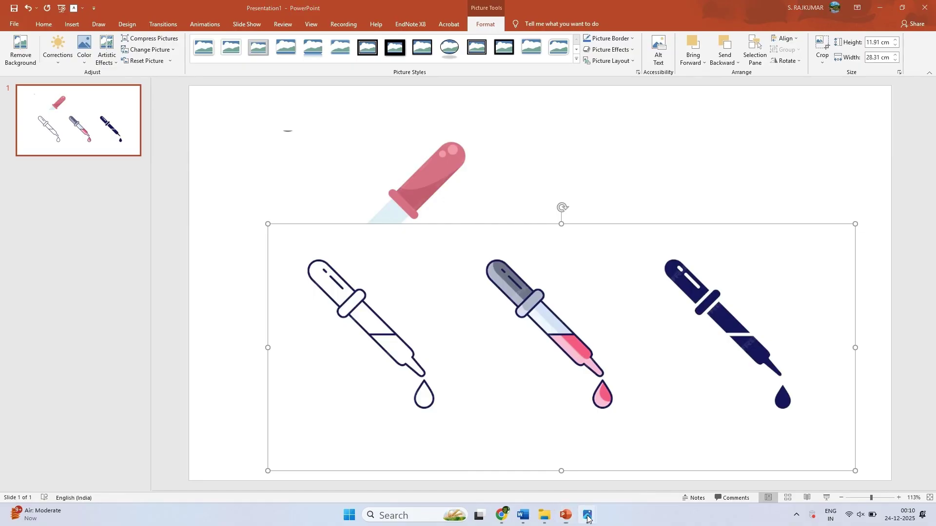
mouse_move(588, 518)
left_click(683, 433)
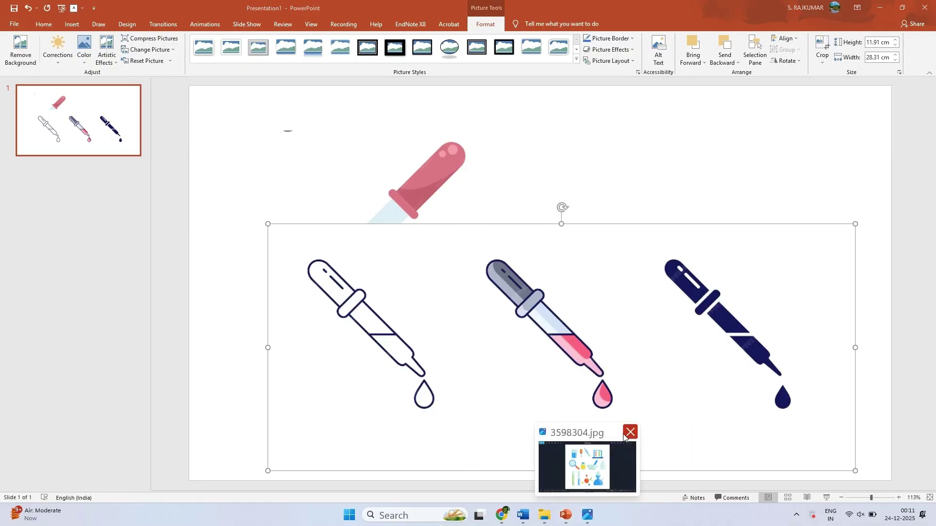
left_click(633, 433)
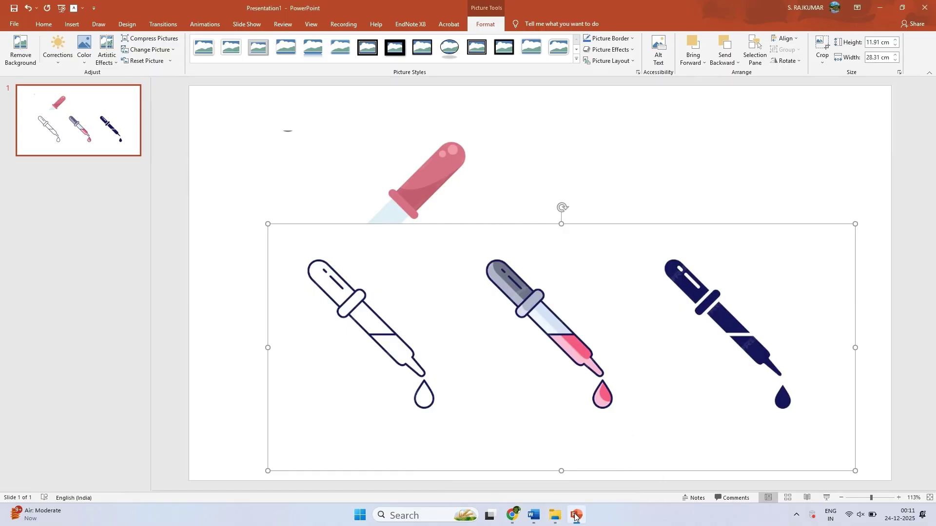
- Minimize the PowerPoint, browser and File Explorer windows
left_click(880, 8)
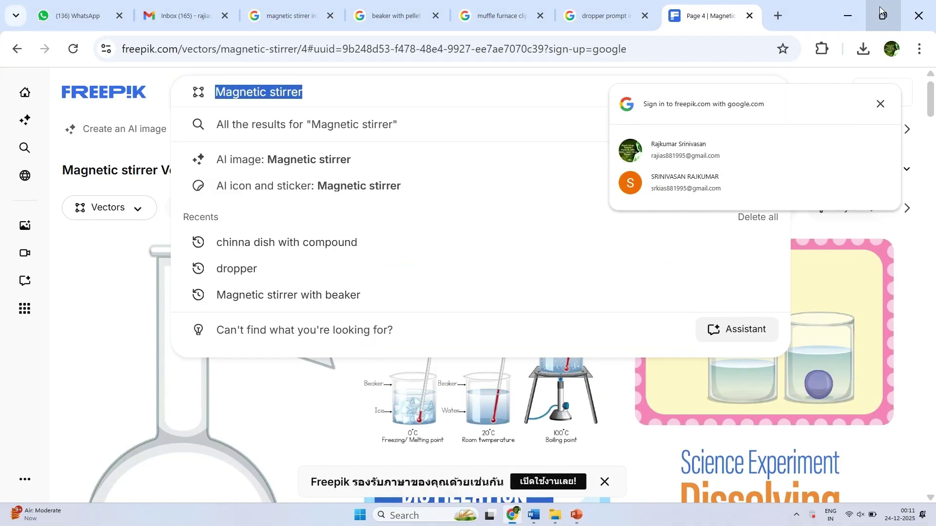
left_click(845, 12)
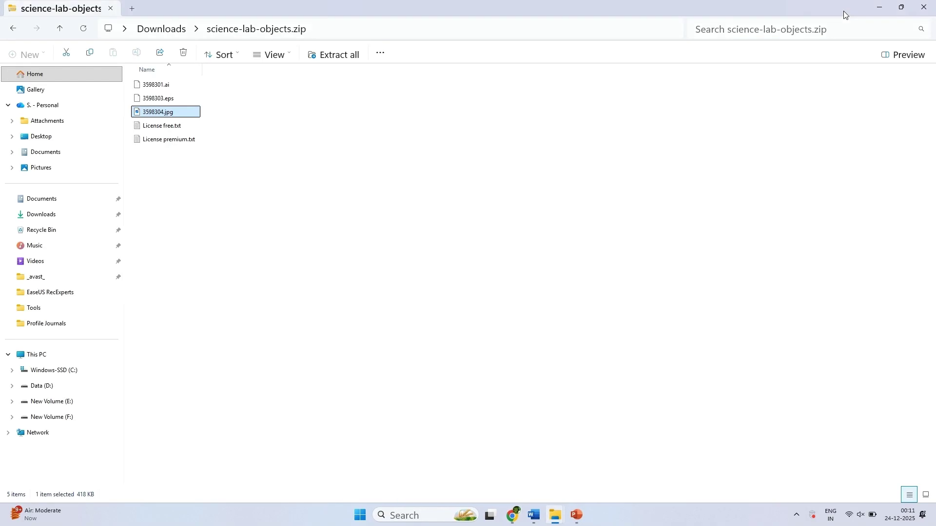
left_click(879, 6)
left_click(880, 6)
left_click(879, 4)
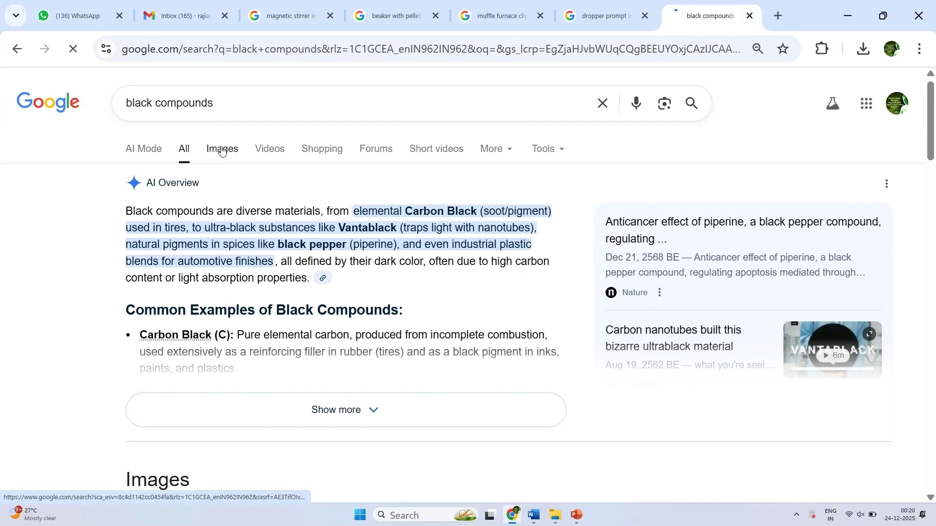
- Show the Google image results for "black compounds", narrow them to Powder, and browse for a suitable black powder picture
left_click(222, 149)
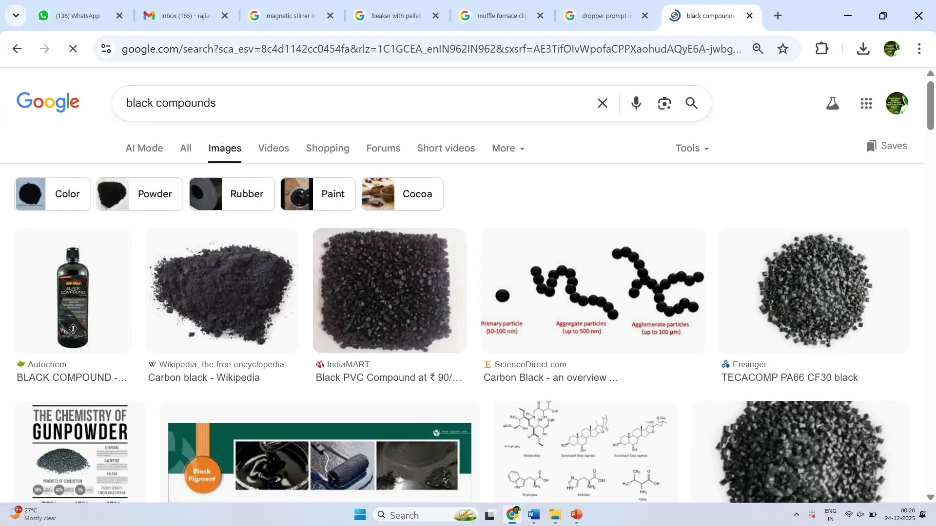
left_click(125, 194)
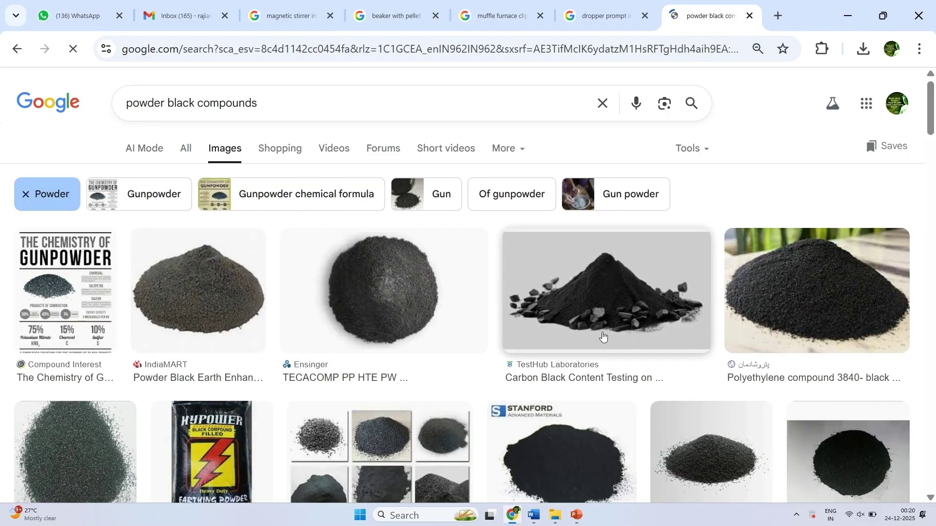
scroll(603, 335, "down", 2)
scroll(603, 336, "down", 3)
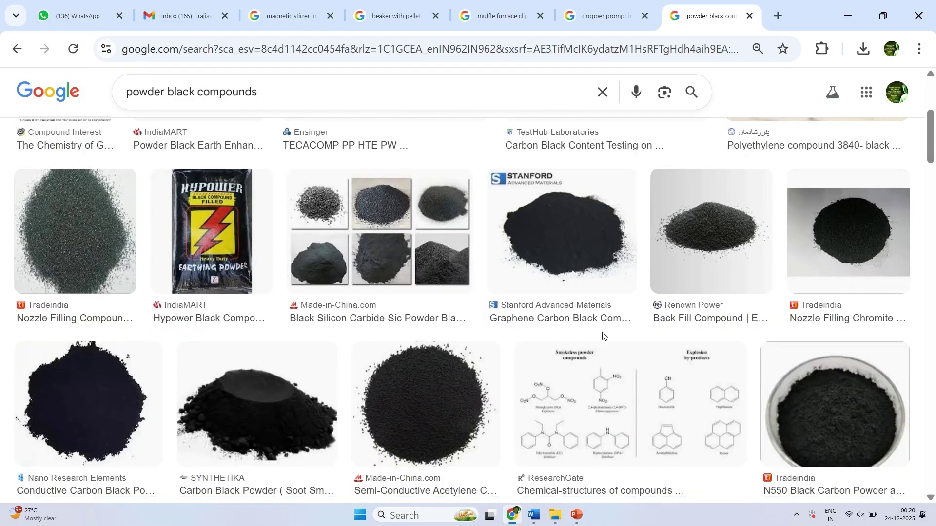
scroll(603, 335, "down", 3)
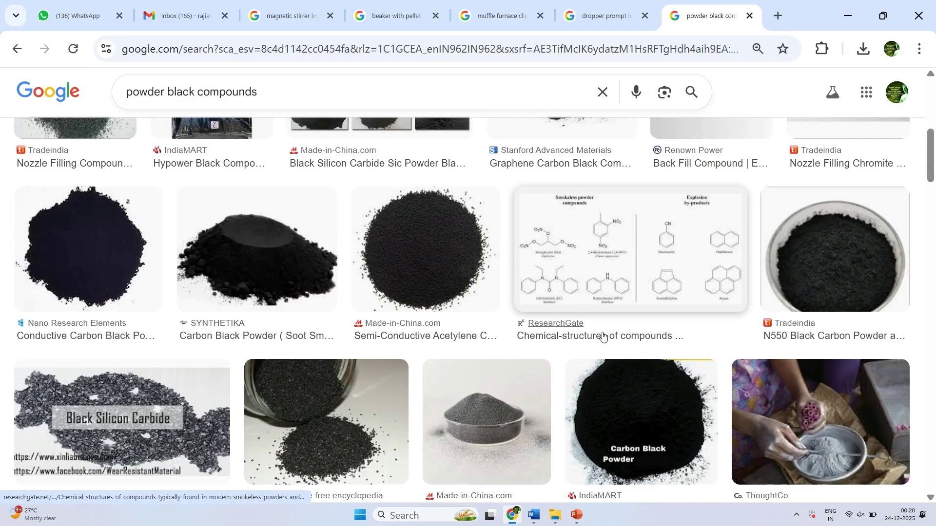
scroll(603, 335, "down", 10)
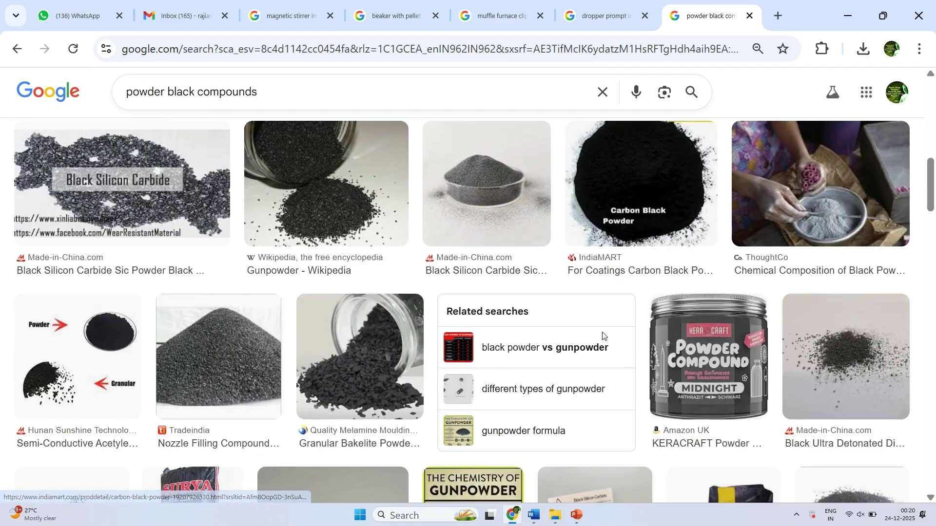
scroll(603, 336, "down", 6)
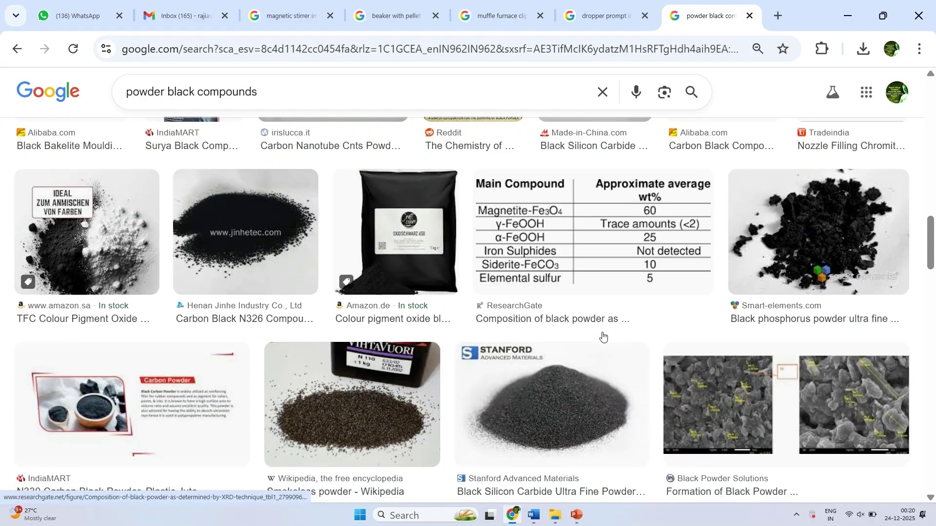
scroll(723, 412, "down", 10)
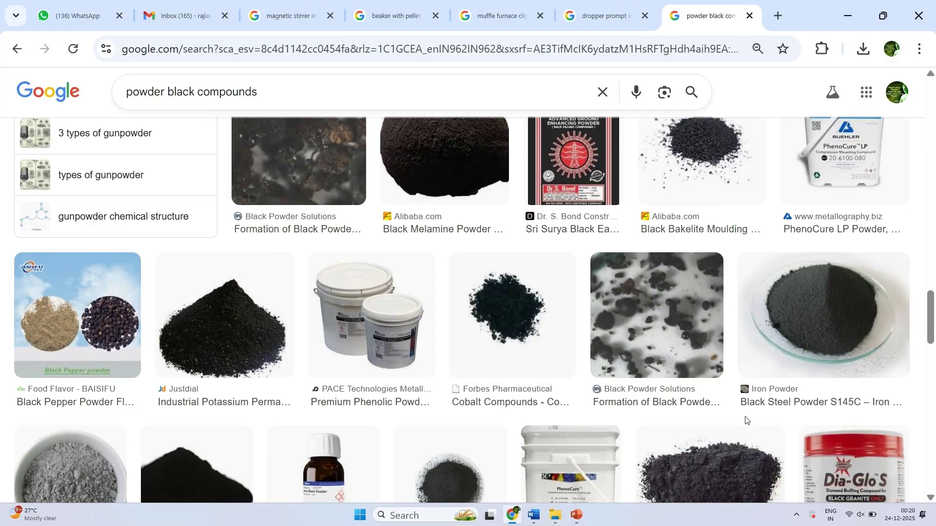
scroll(745, 421, "down", 5)
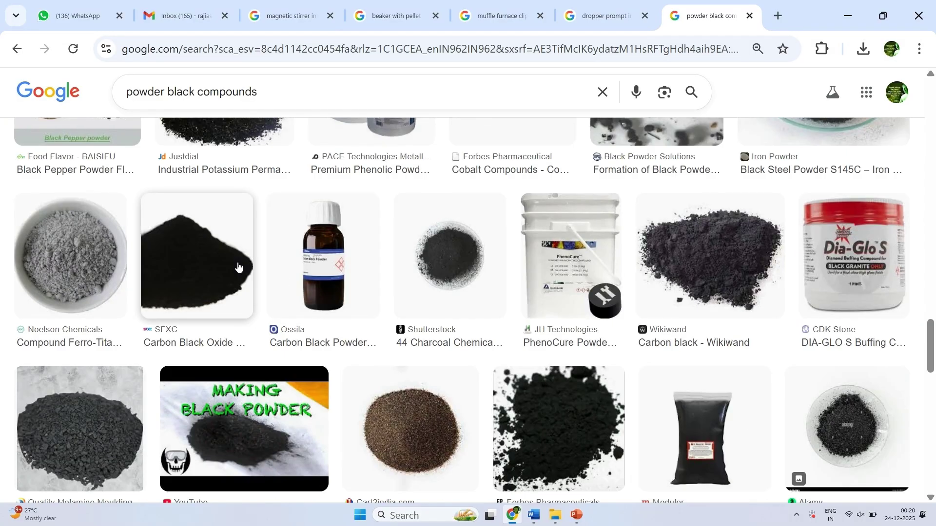
- Find the IndiaMART black pigment powder picture among the related images and save it as black-pigment-powder.jpg in Downloads
left_click(197, 255)
scroll(571, 328, "down", 10)
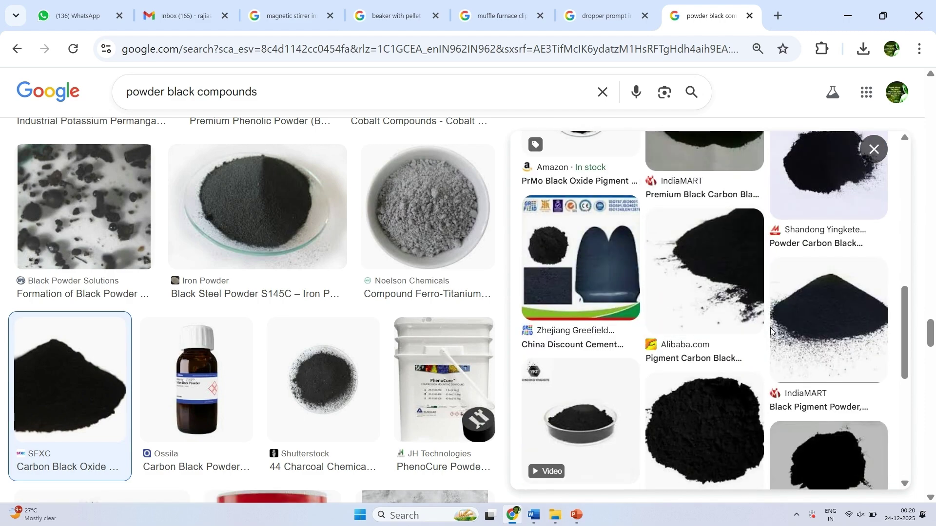
left_click(817, 328)
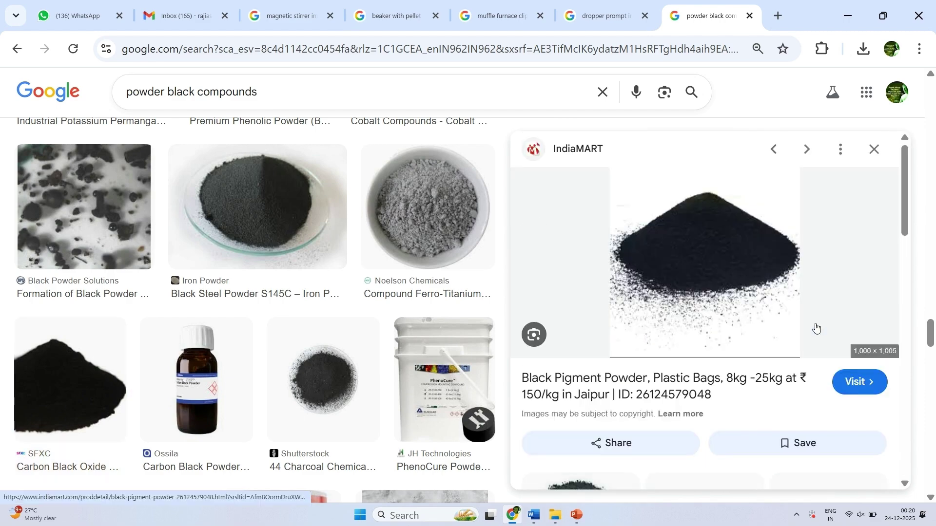
right_click(733, 300)
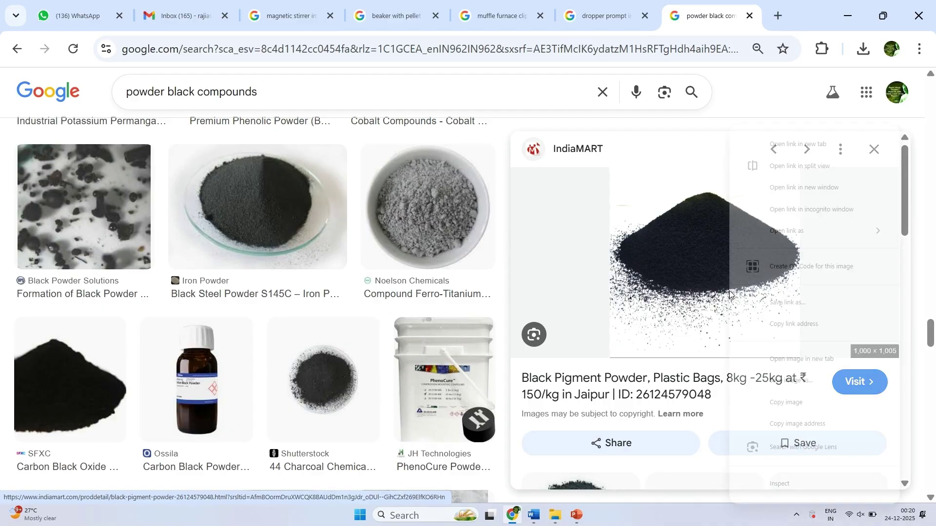
left_click(792, 385)
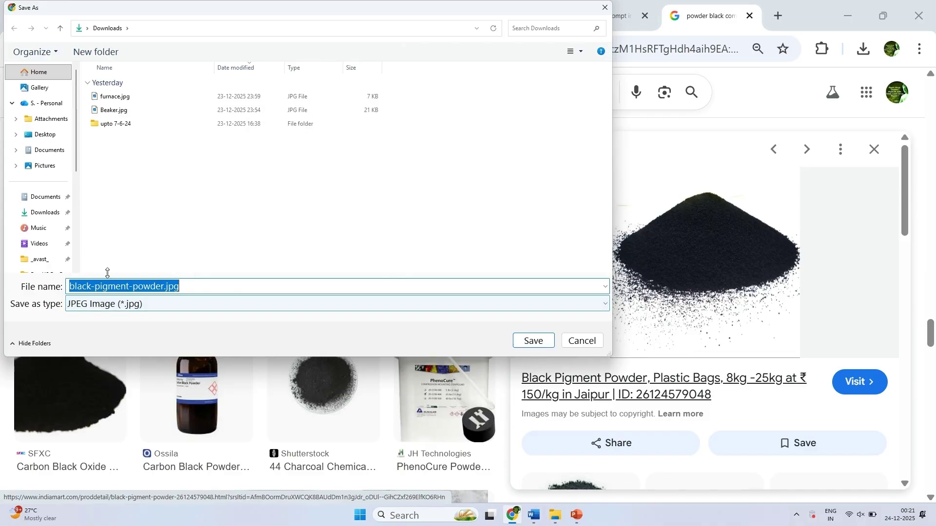
left_click(43, 212)
left_click(533, 341)
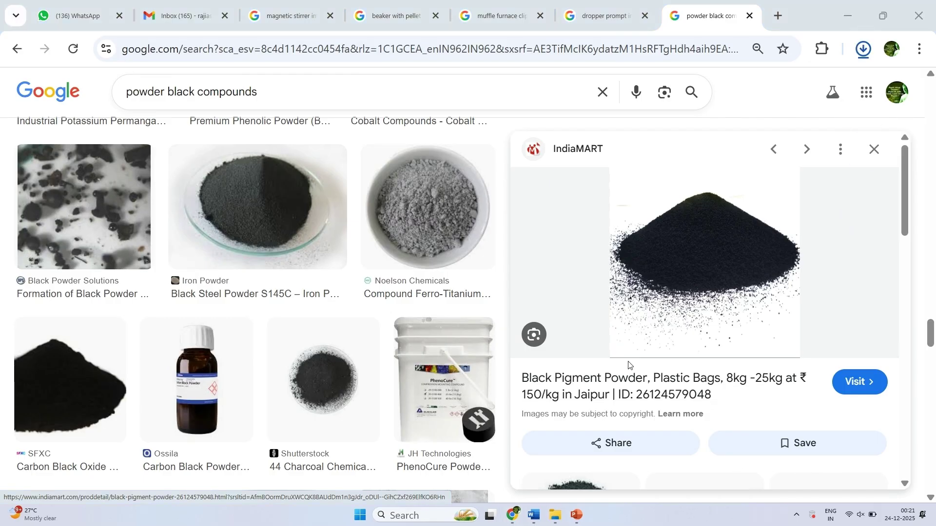
- Browse more related powder pictures and save the Alibaba 99% iron powder dish image to Downloads under its suggested file name
scroll(630, 365, "down", 5)
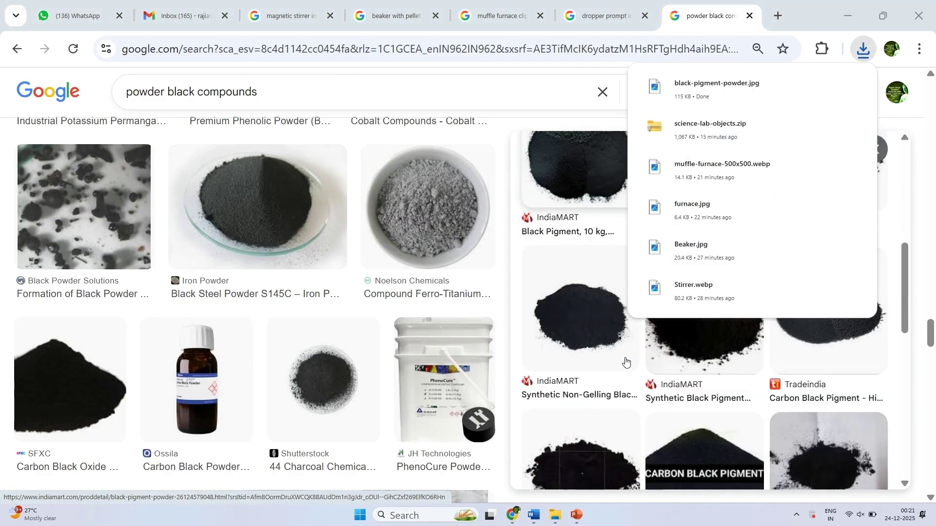
left_click(683, 350)
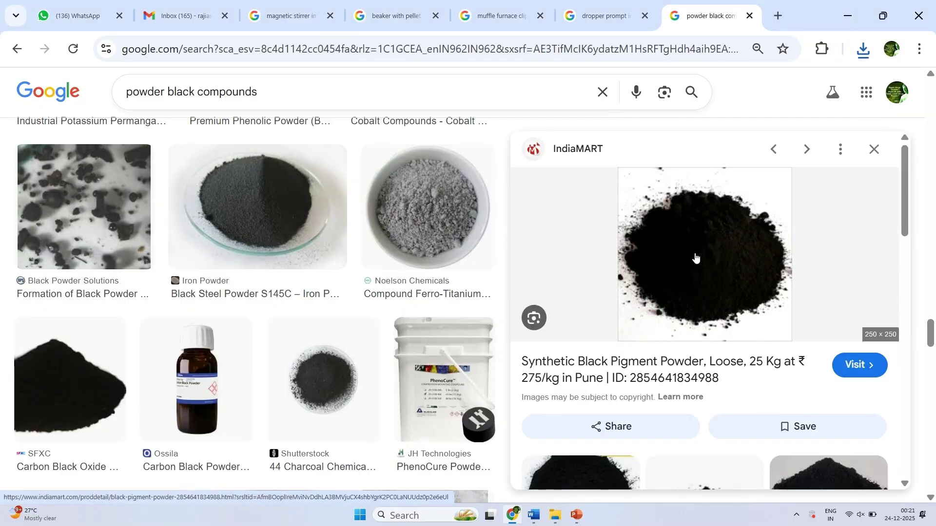
left_click(295, 228)
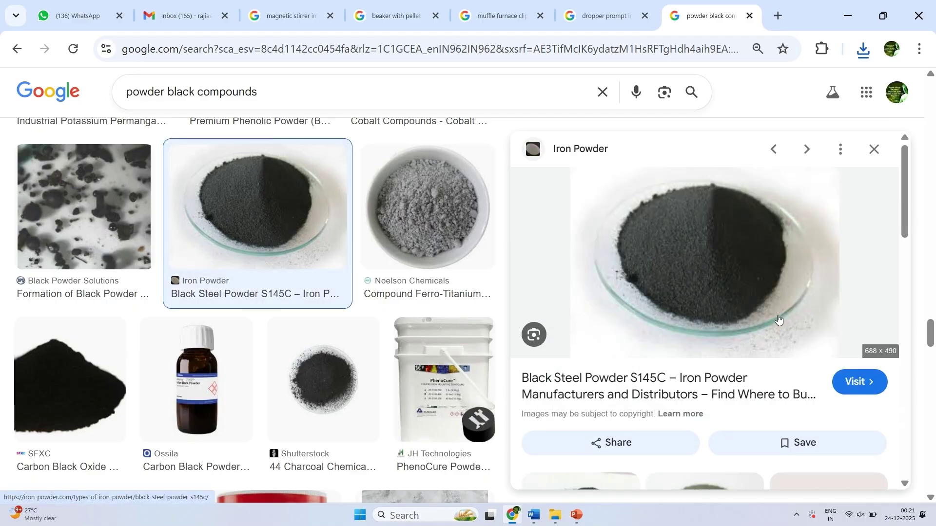
scroll(779, 319, "down", 6)
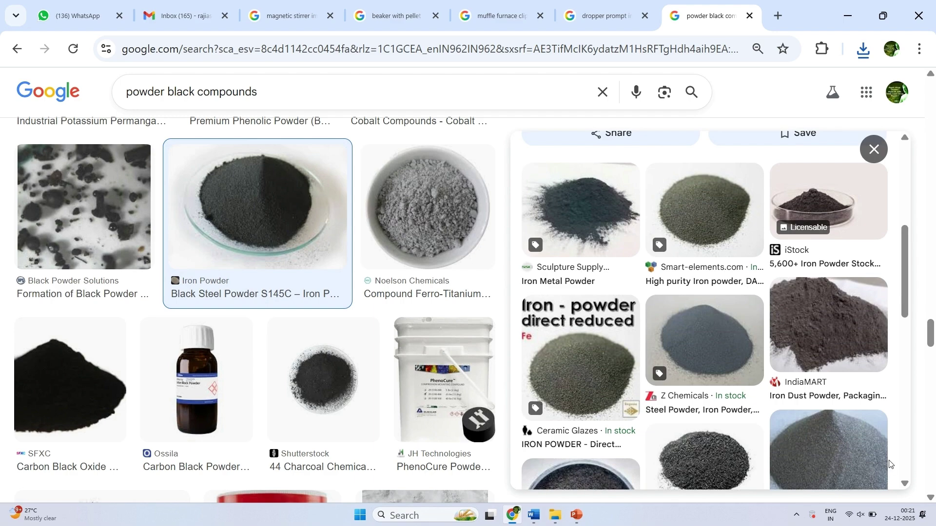
left_click(729, 462)
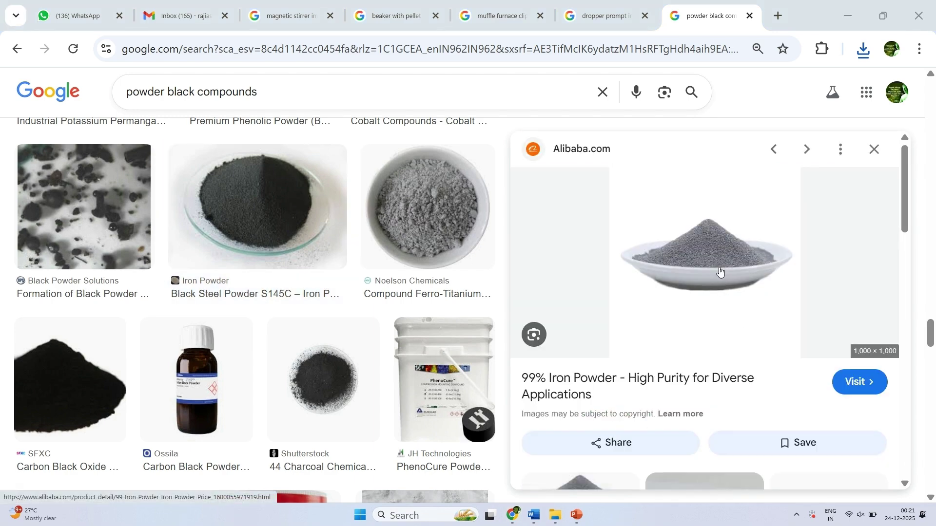
right_click(713, 253)
left_click(775, 399)
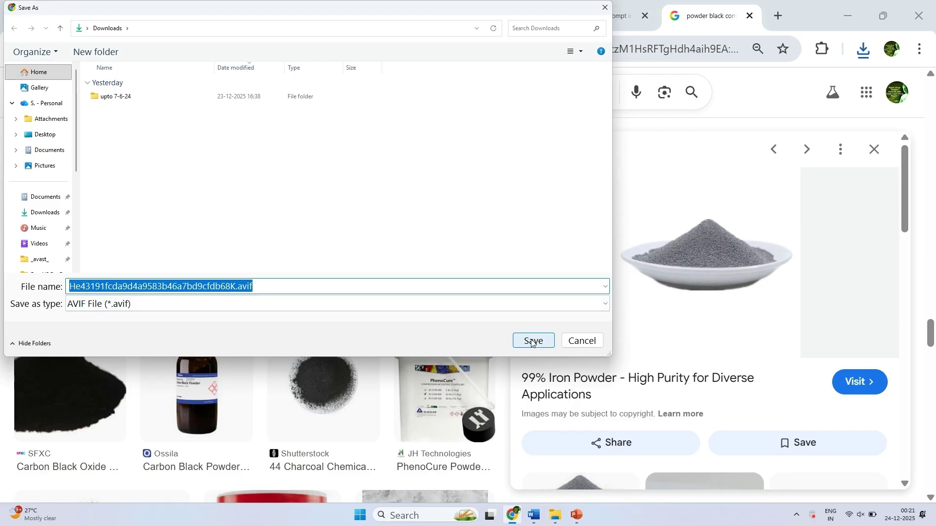
left_click(533, 341)
scroll(655, 302, "down", 3)
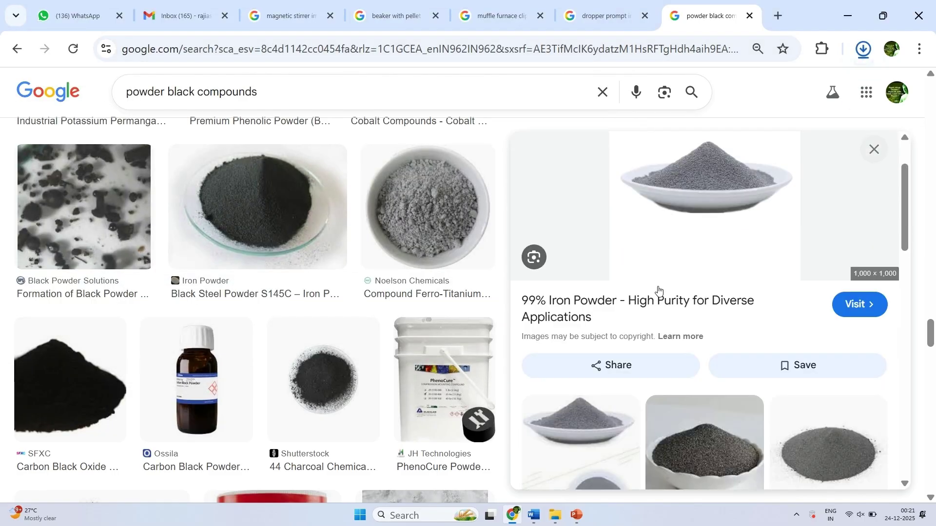
scroll(658, 290, "down", 6)
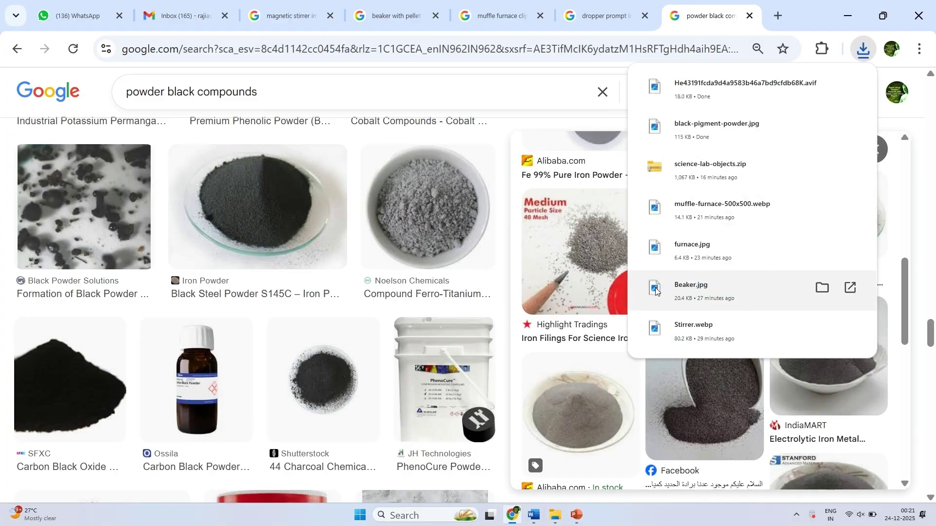
scroll(780, 420, "down", 5)
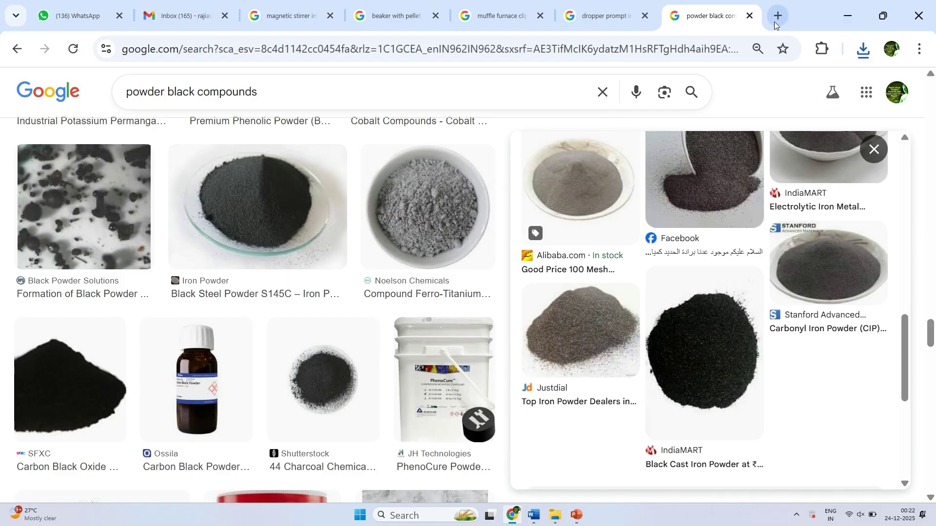
- Minimize Chrome, switch to File Explorer, and go up from science-lab-objects.zip to the Downloads folder
left_click(847, 15)
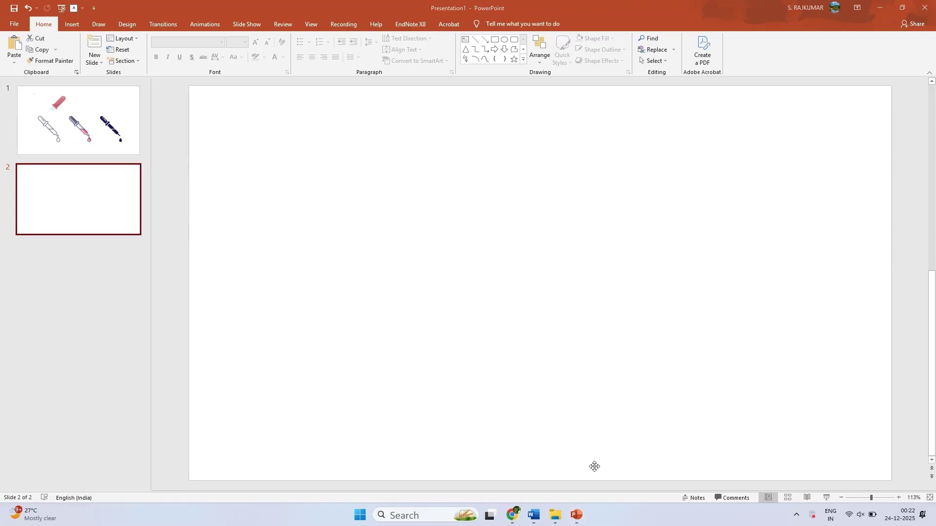
mouse_move(555, 515)
left_click(481, 472)
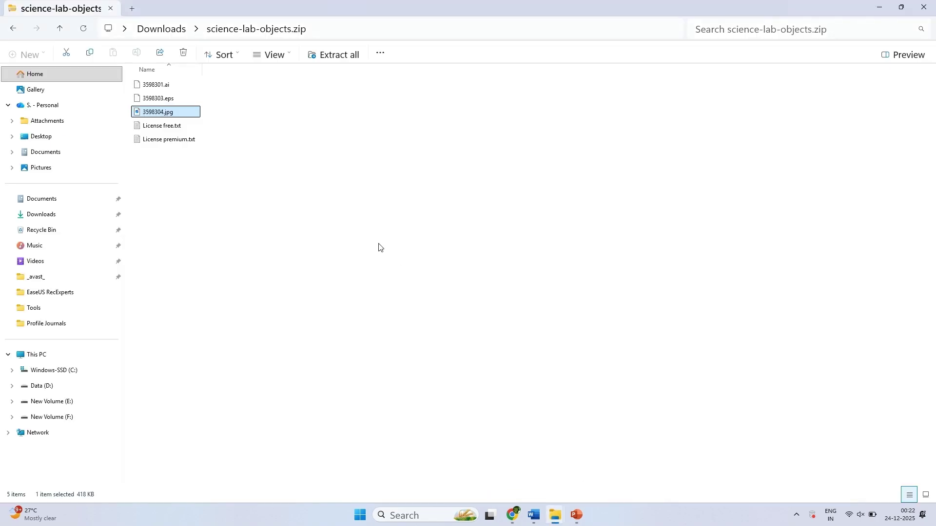
left_click(62, 31)
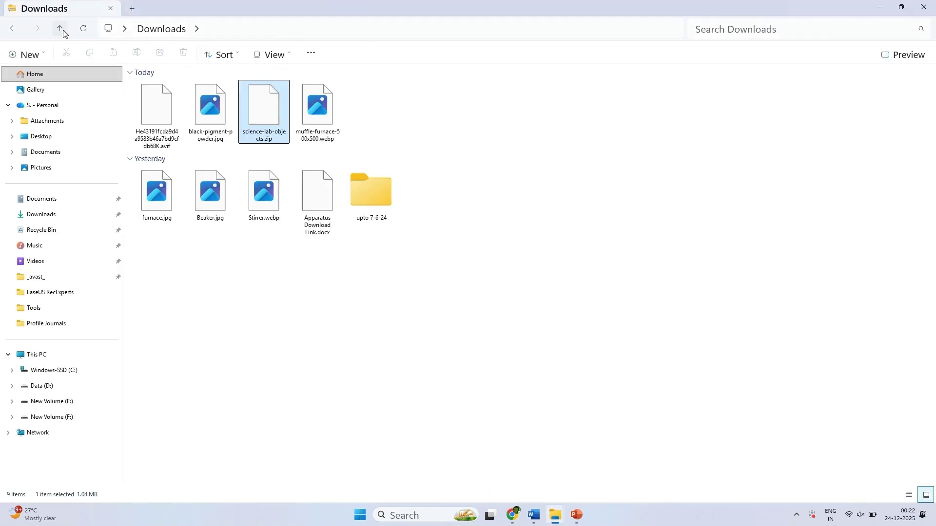
- Try out Stirrer.webp from Downloads on the blank second slide in PowerPoint and delete it again
left_click(265, 195)
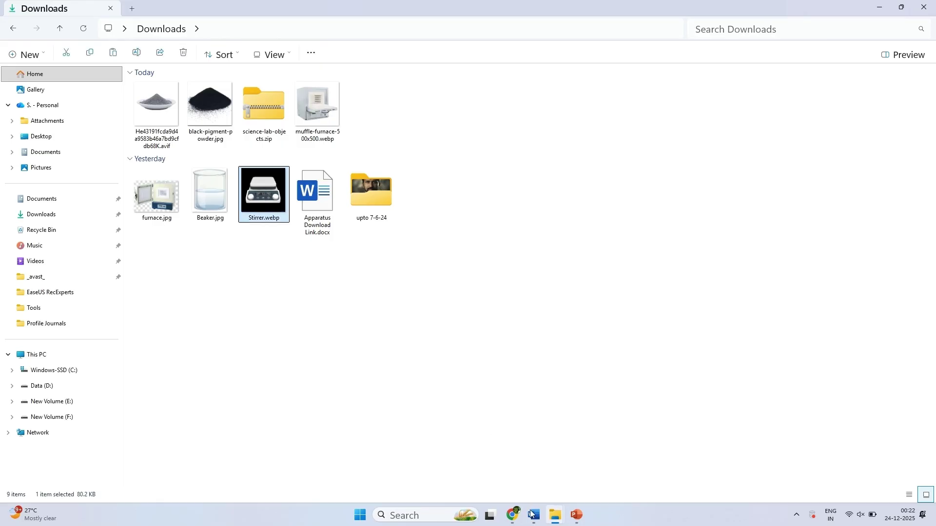
left_click(577, 516)
key("ctrl+v")
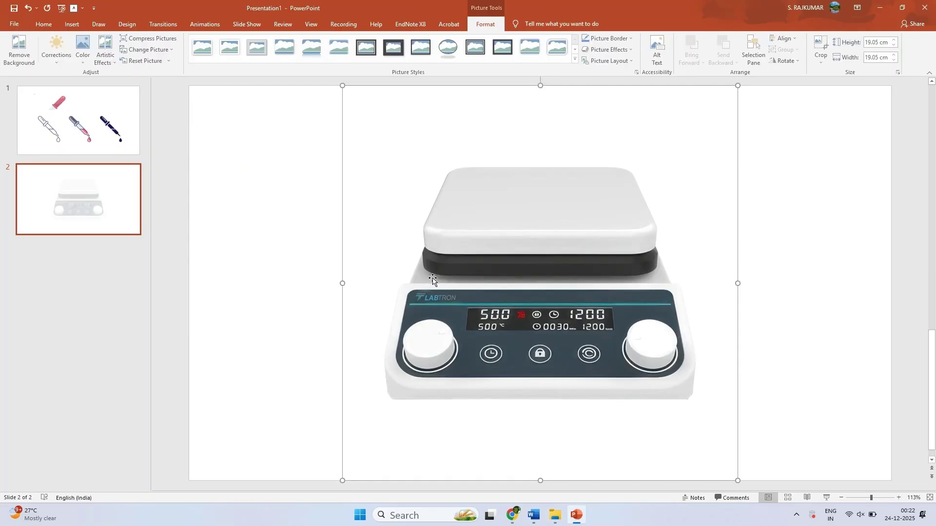
left_click_drag(425, 271, 332, 310)
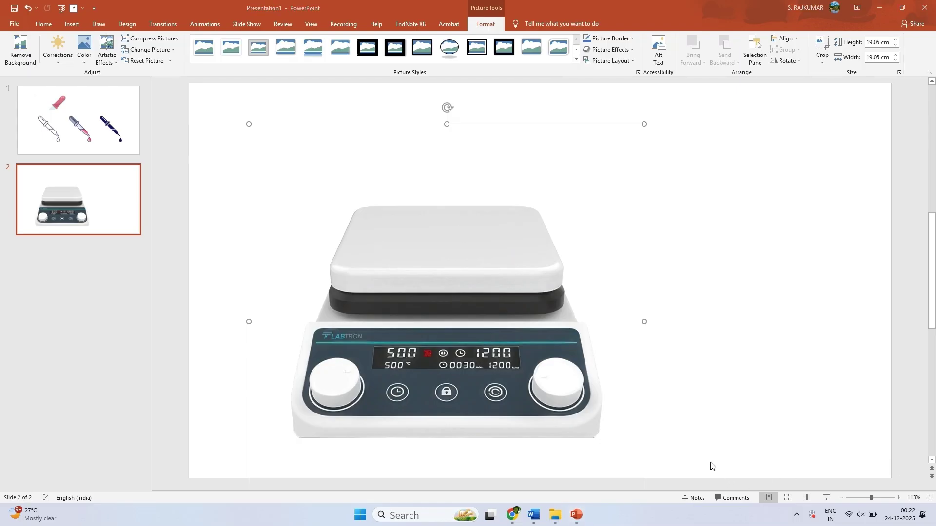
key("Delete")
mouse_move(555, 515)
left_click(513, 472)
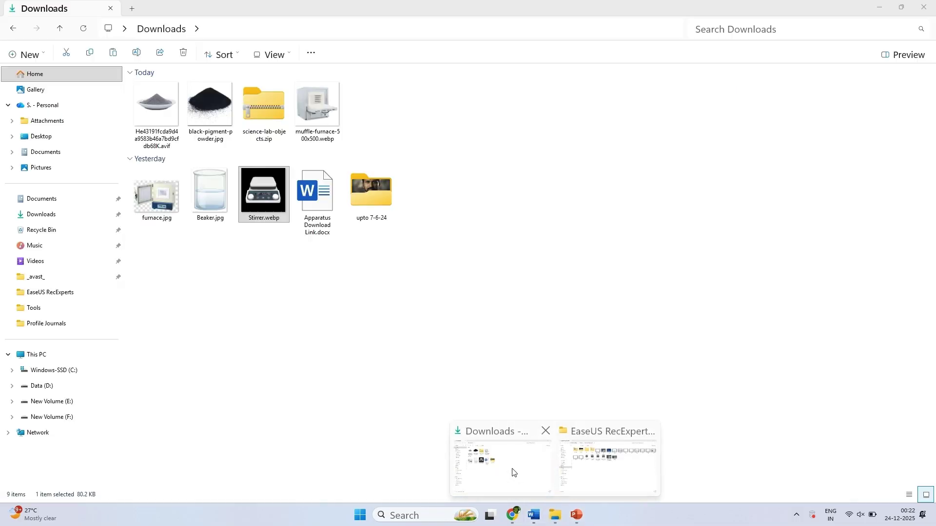
left_click(513, 473)
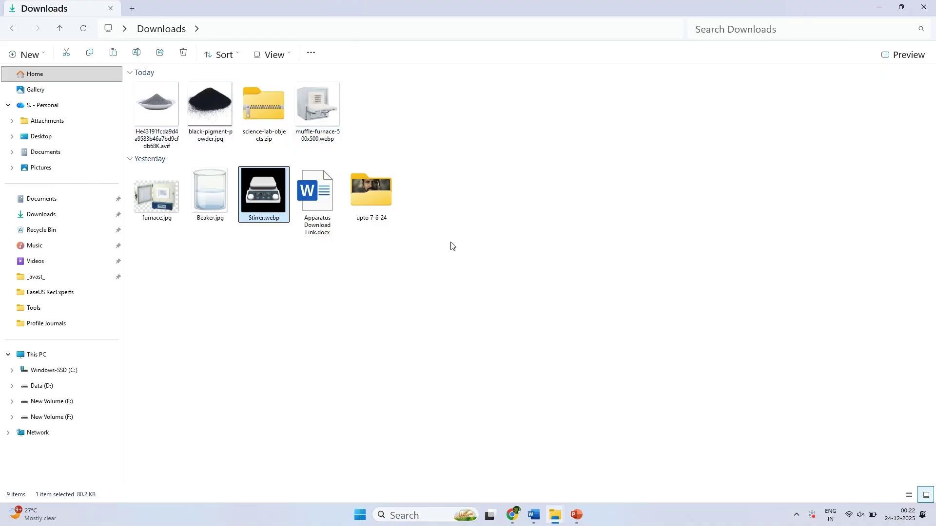
left_click(532, 510)
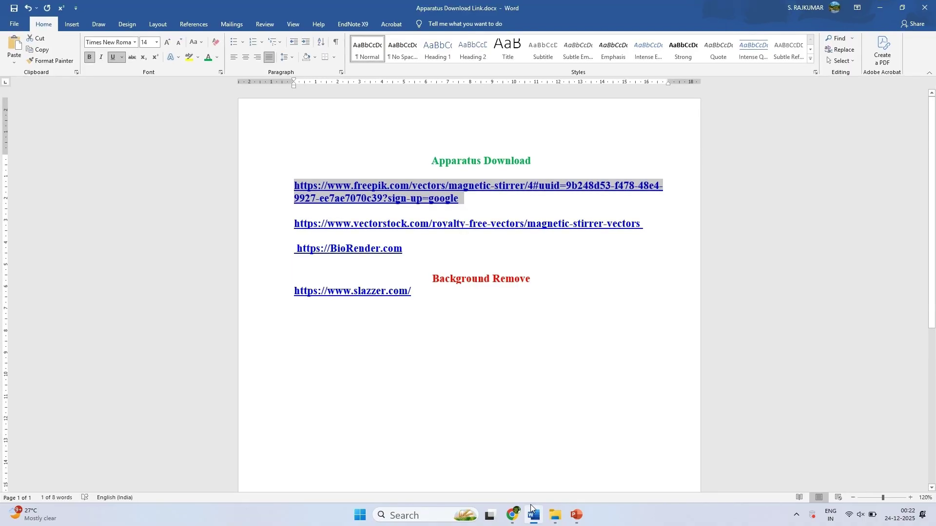
left_click(426, 290)
left_click_drag(296, 294, 437, 300)
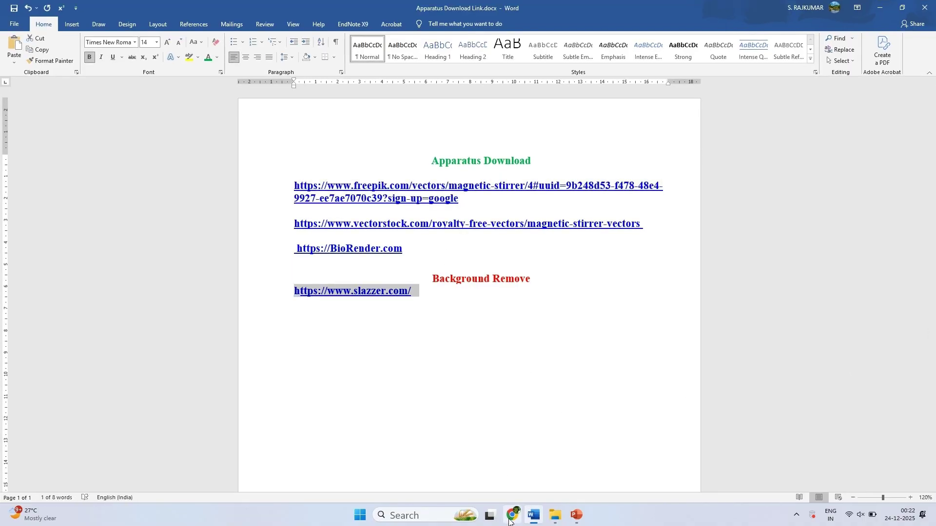
- Switch to Chrome and open the copied slazzer.com link in a new tab
left_click(512, 515)
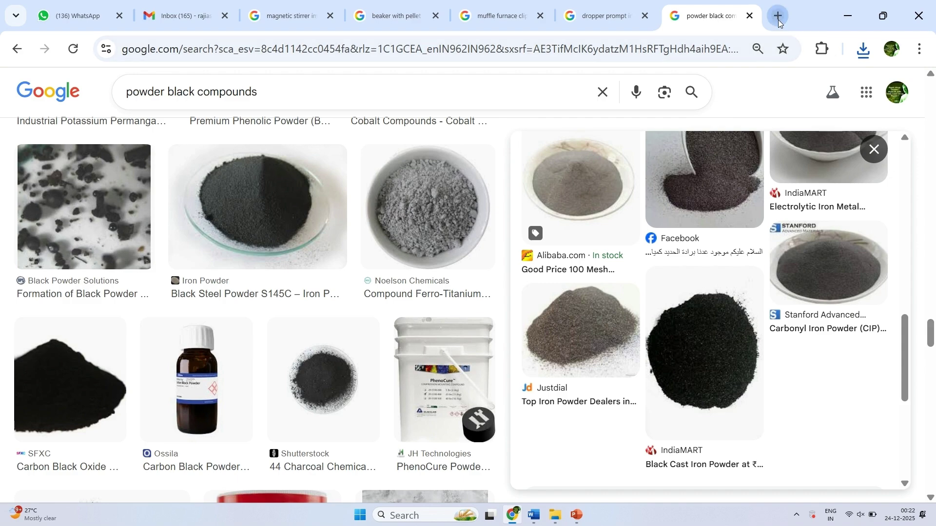
left_click(778, 17)
key("ctrl+v")
key("Return")
left_click(122, 48)
left_click(255, 163)
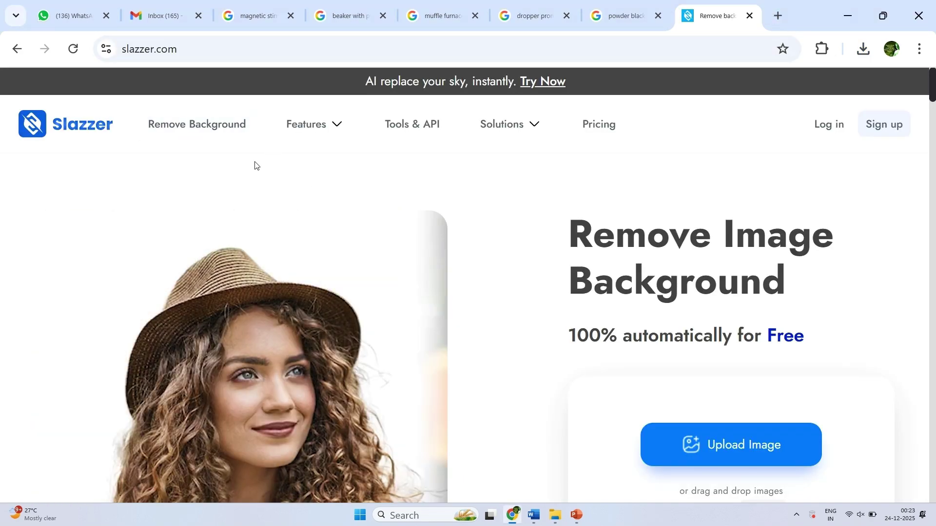
- Go to Slazzer's upload page and upload Stirrer.webp from the Downloads folder to remove its background
left_click(706, 453)
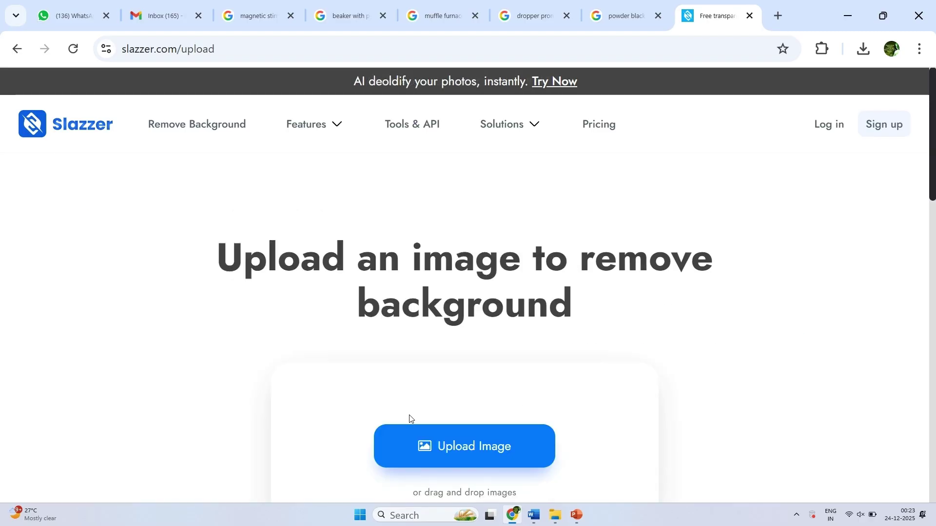
left_click(558, 516)
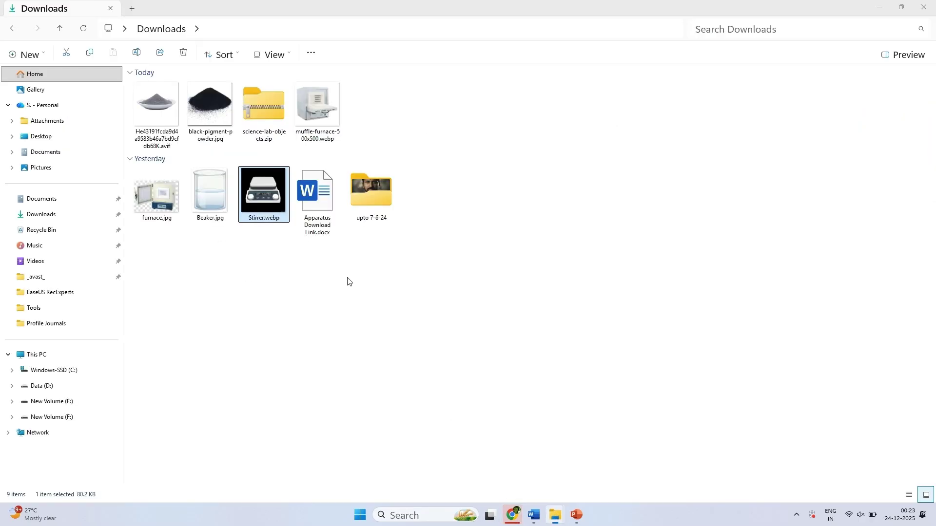
left_click(487, 483)
left_click_drag(257, 184, 618, 493)
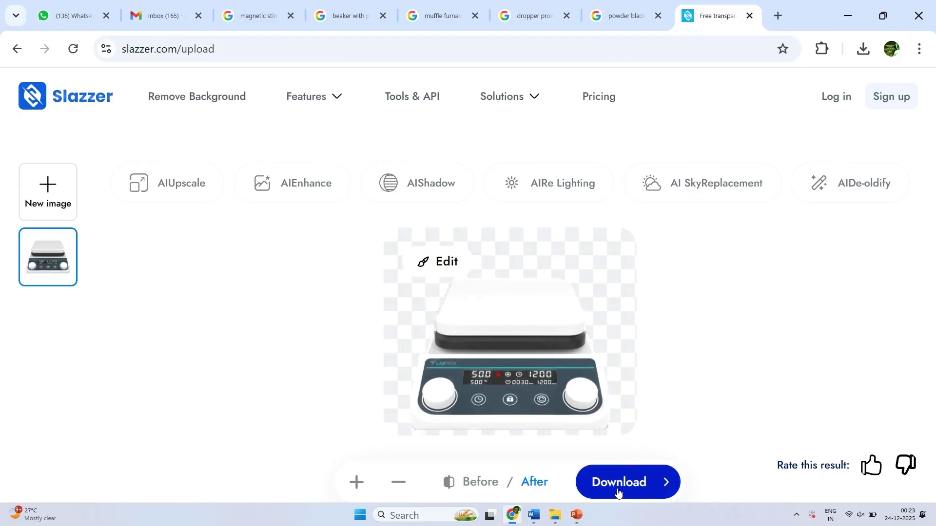
- Download the free 500 × 500 preview of the background-free stirrer image and check the download list
left_click(618, 493)
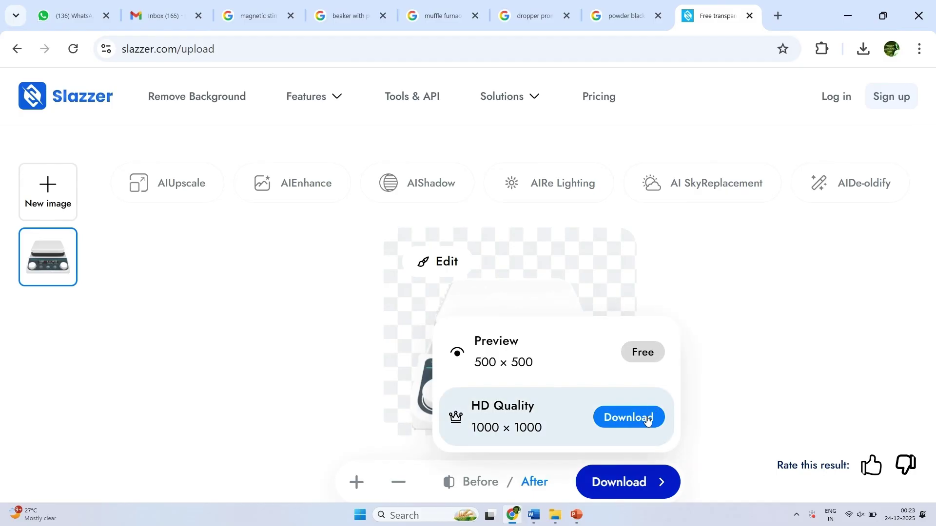
left_click(642, 357)
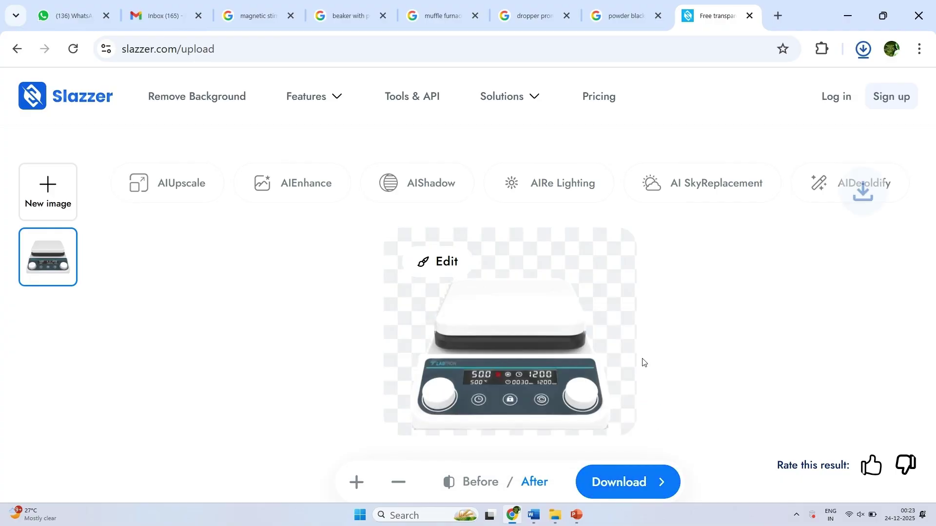
left_click(863, 49)
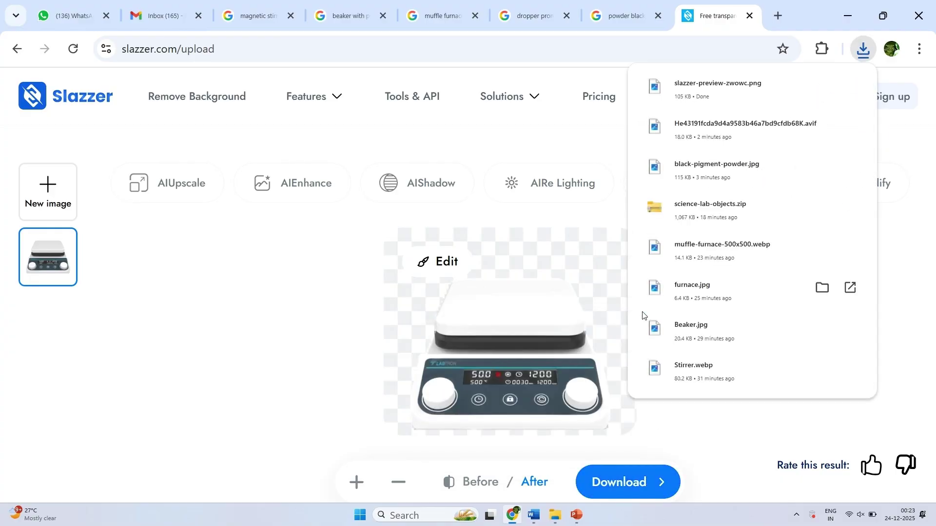
- Return to Slazzer's start page and upload the muffle furnace picture to remove its background
left_click(17, 48)
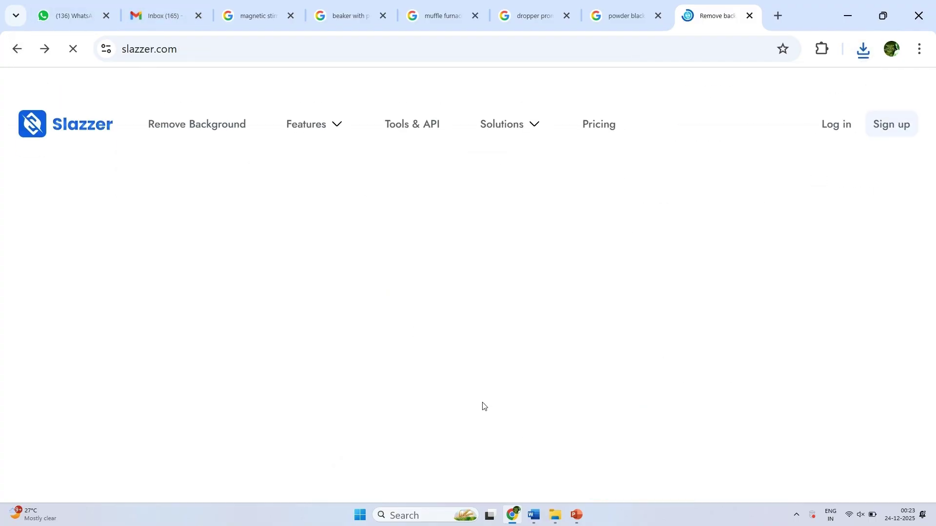
left_click(676, 449)
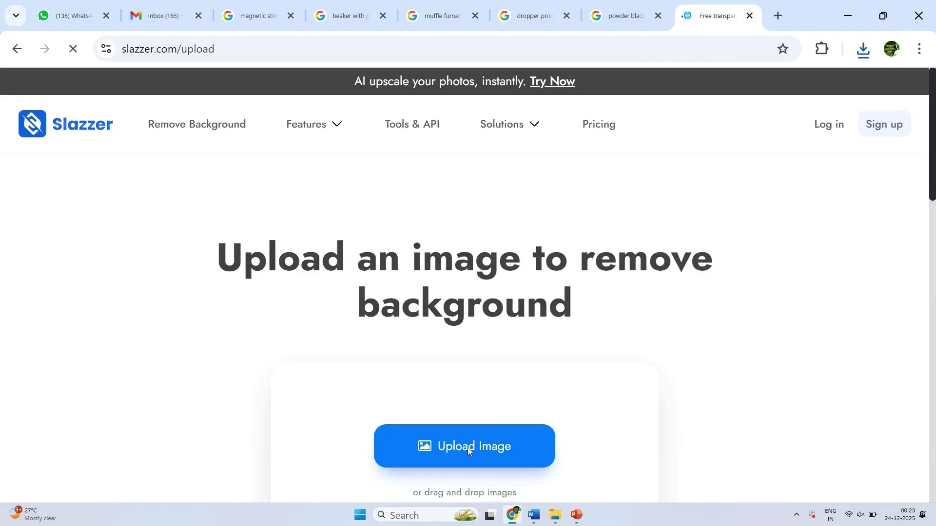
left_click(460, 454)
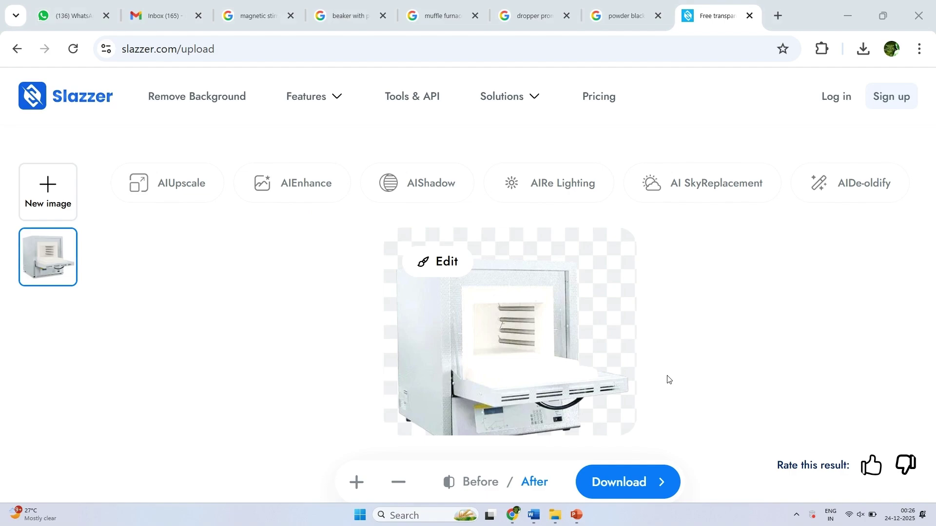
- Download the free preview of the background-free muffle furnace image and return to Slazzer's start page
left_click(627, 488)
left_click(642, 357)
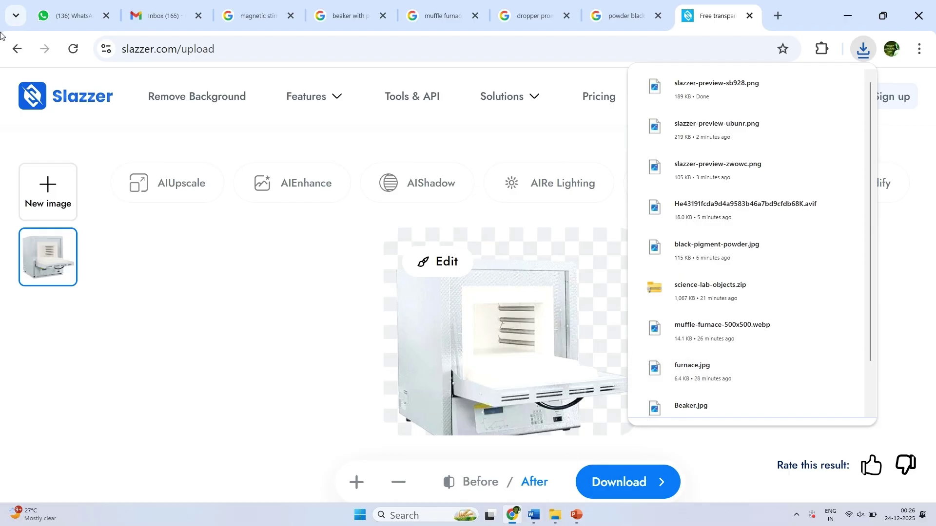
left_click(18, 51)
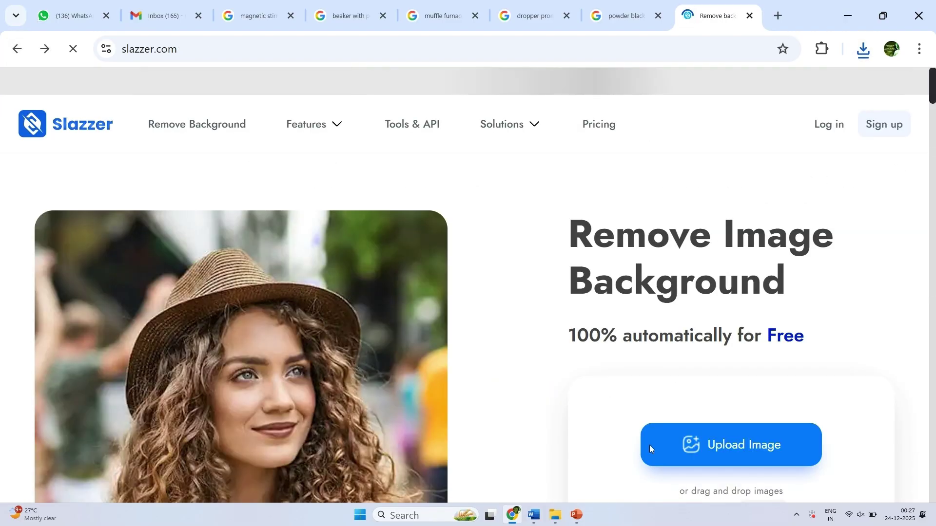
- Upload black-pigment-powder.jpg from the Downloads folder to Slazzer to remove its background
left_click(650, 446)
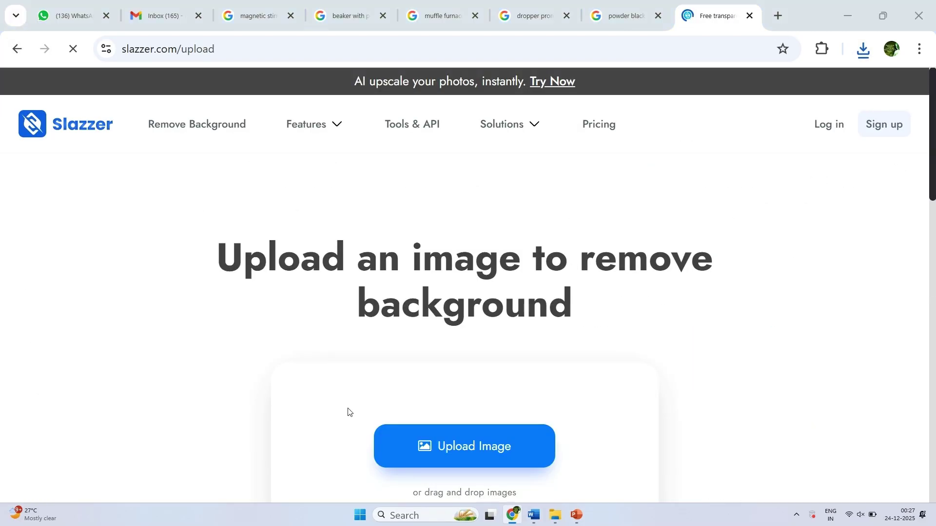
left_click(437, 458)
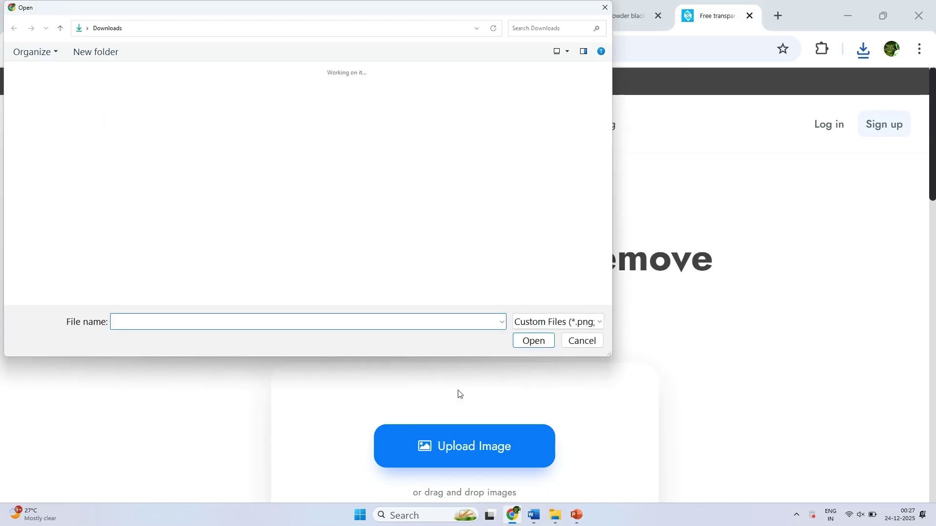
left_click(526, 324)
left_click(537, 349)
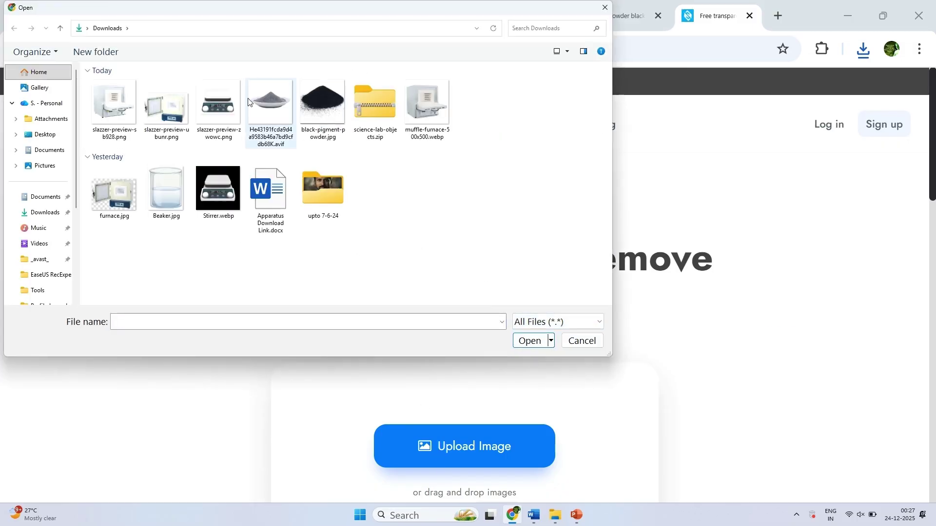
left_click(320, 116)
left_click(530, 341)
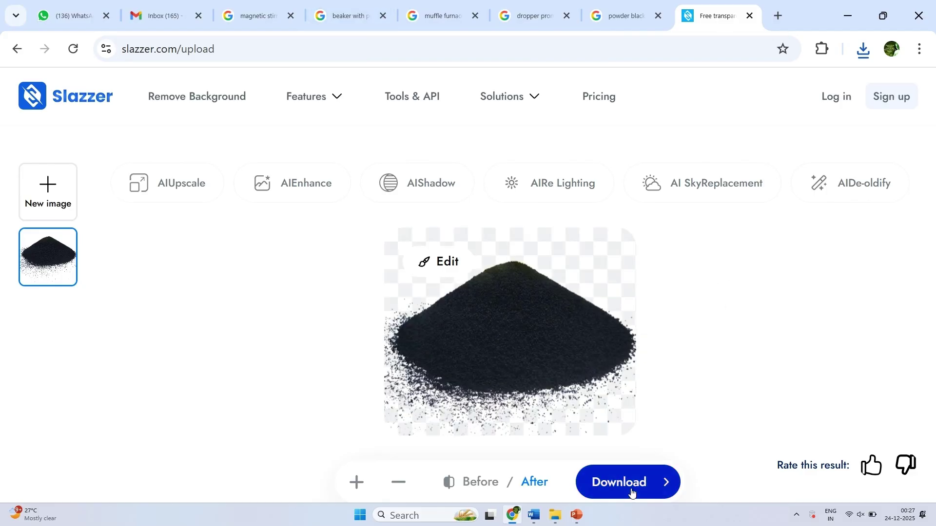
- Download the free preview of the background-free black powder image and return to Slazzer's start page
left_click(632, 490)
left_click(643, 352)
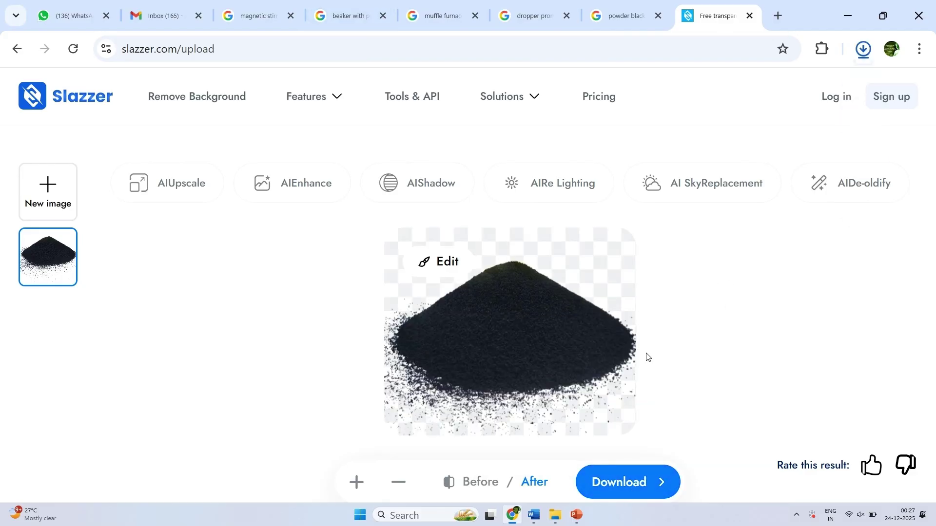
left_click(17, 49)
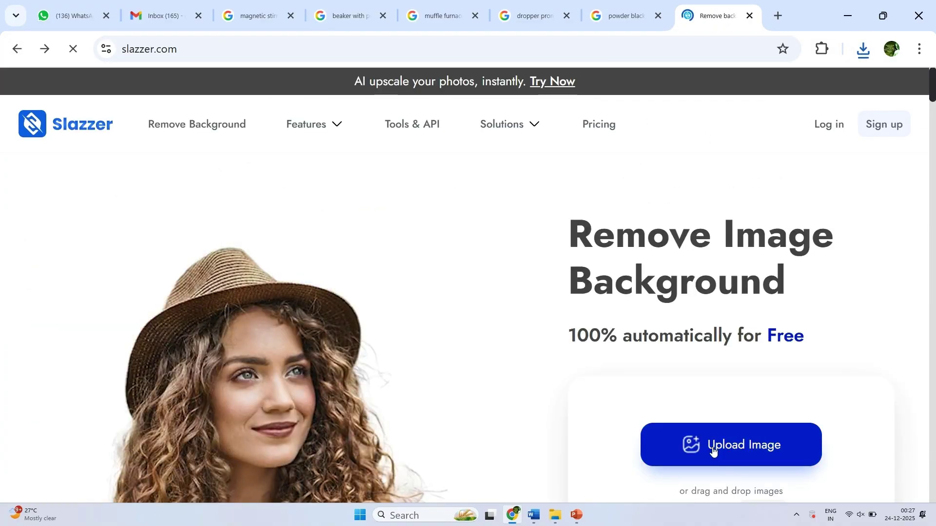
- Try to upload the grey powder's AVIF file from Downloads to Slazzer with all file types shown
left_click(680, 443)
left_click(474, 454)
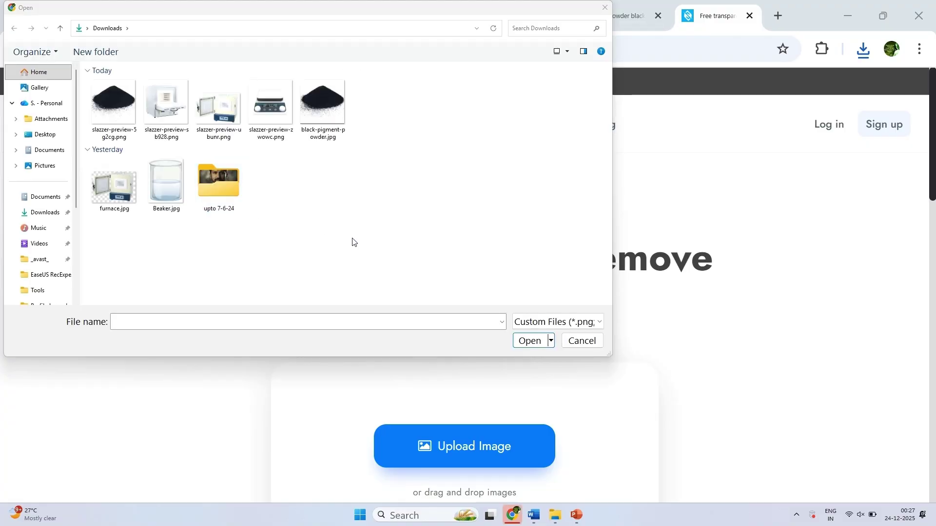
left_click(522, 324)
left_click(530, 349)
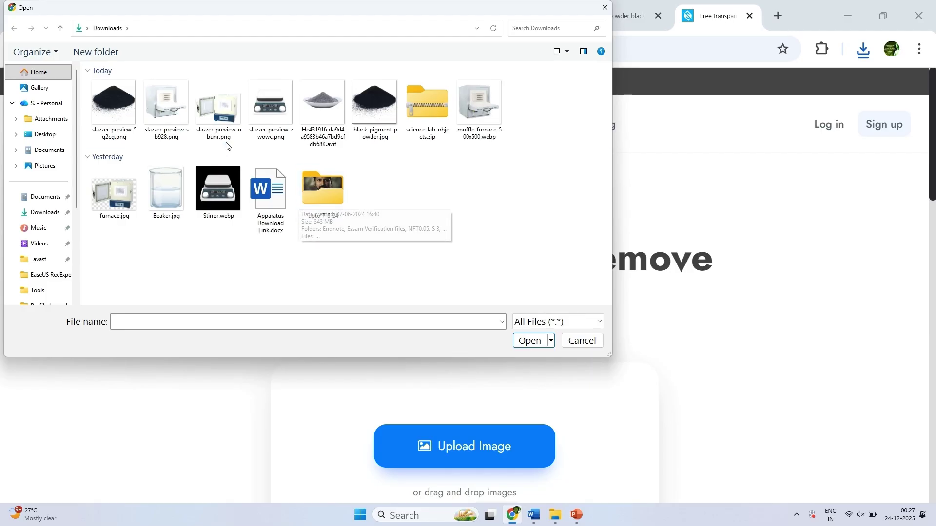
left_click(322, 117)
left_click(523, 341)
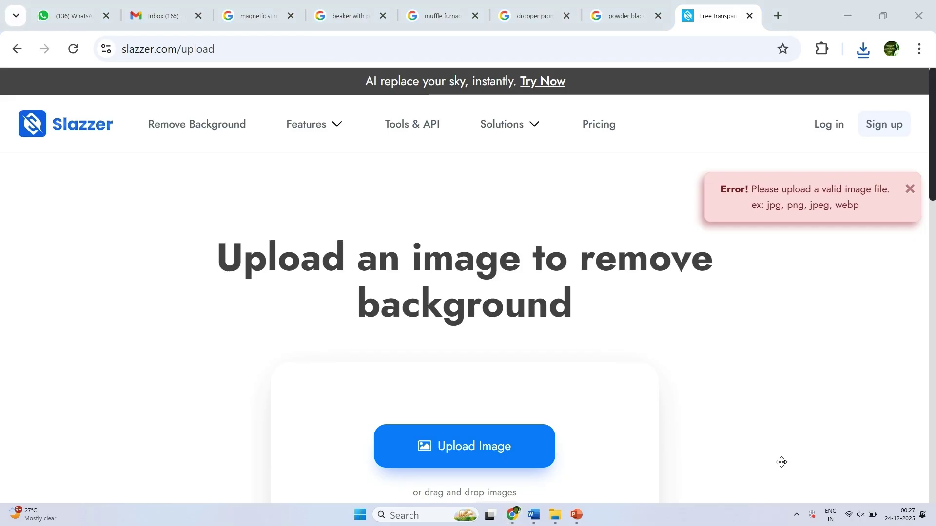
- Upload the lab glassware image 3598304.jpg to remove its background and download the free 500 × 500 preview
left_click(487, 454)
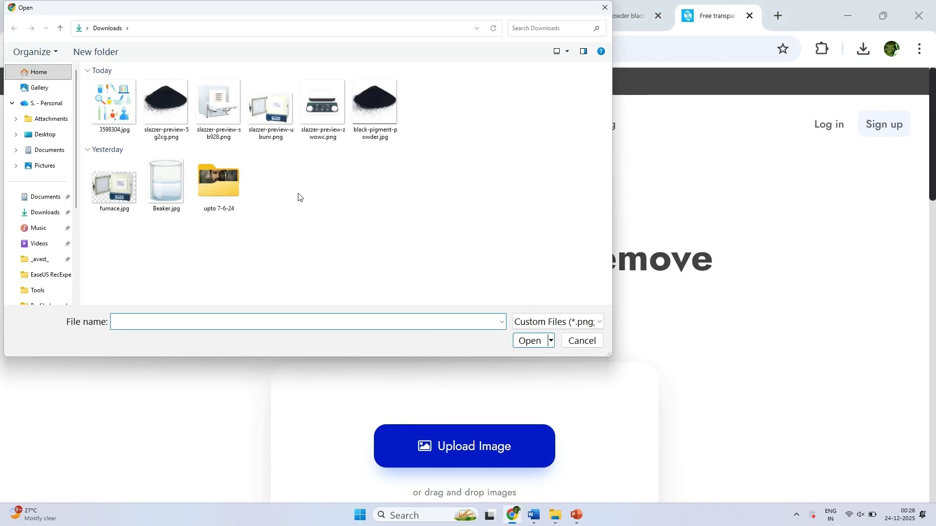
left_click(114, 103)
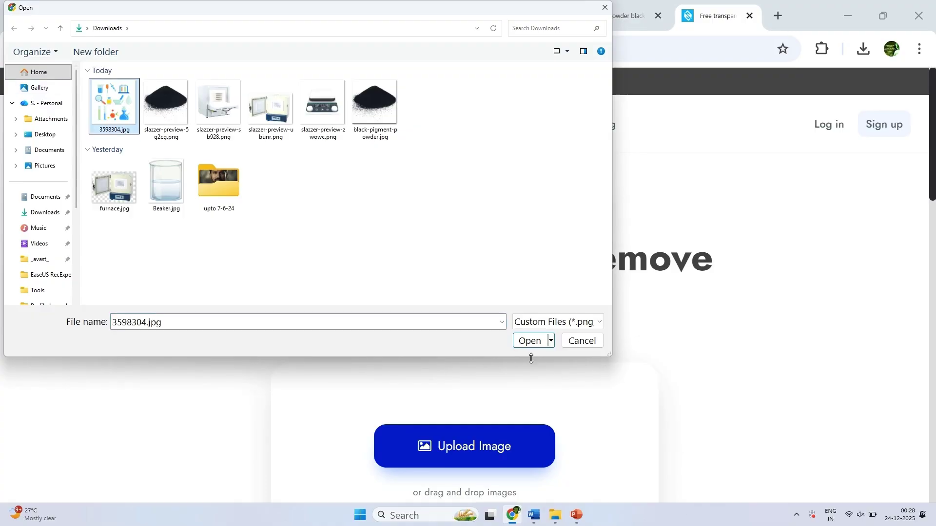
left_click(530, 342)
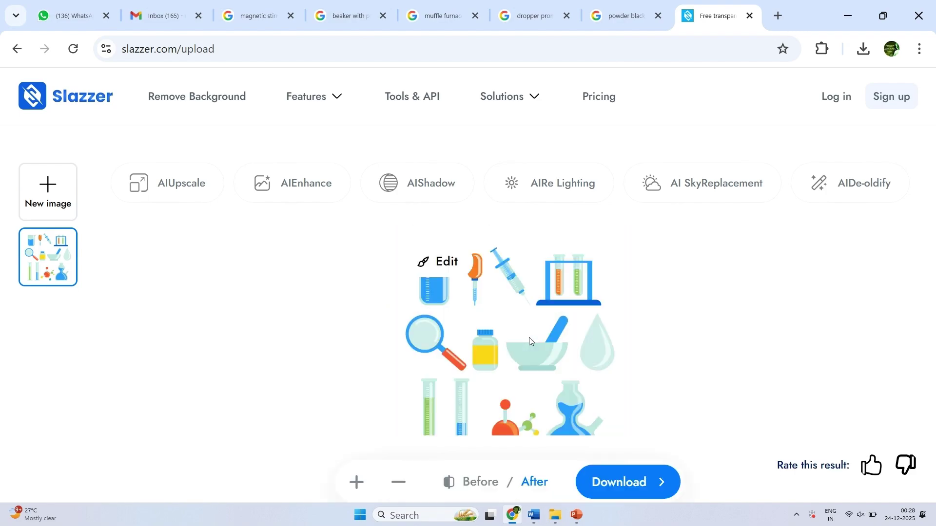
left_click(632, 473)
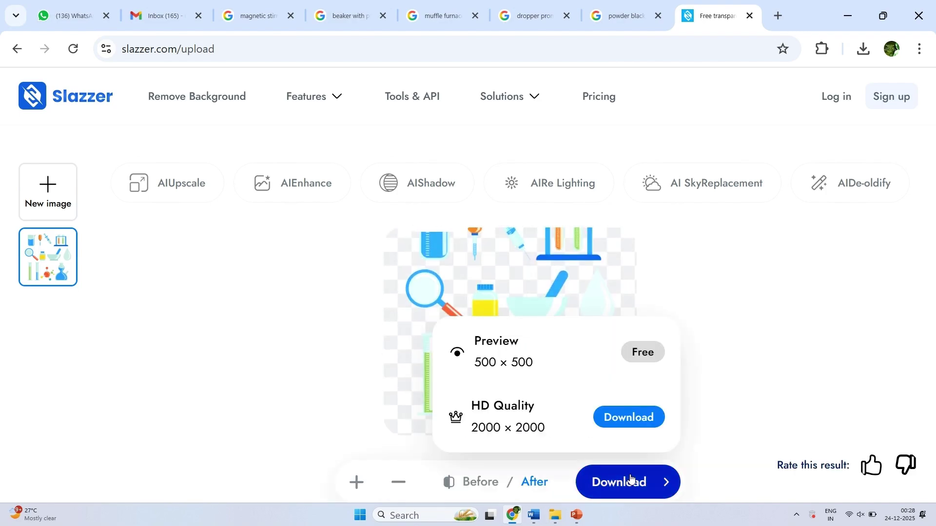
left_click(645, 353)
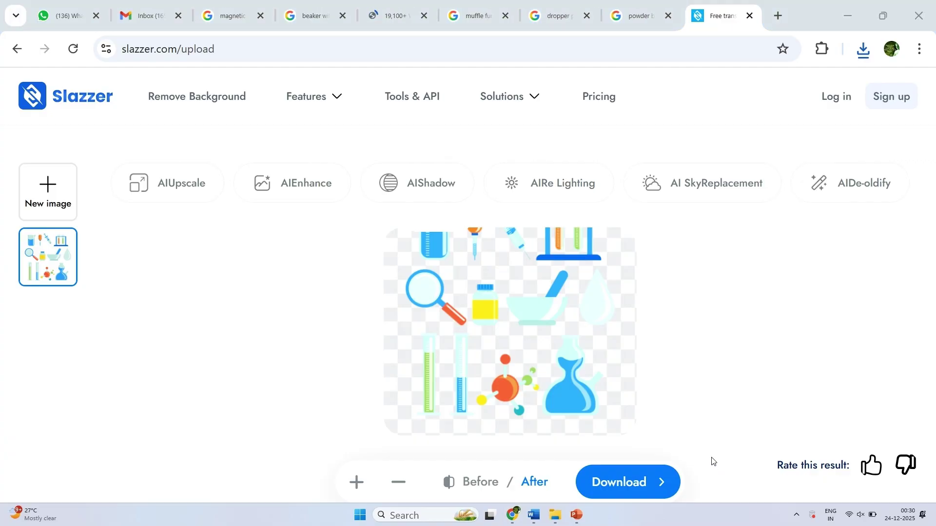
left_click(17, 48)
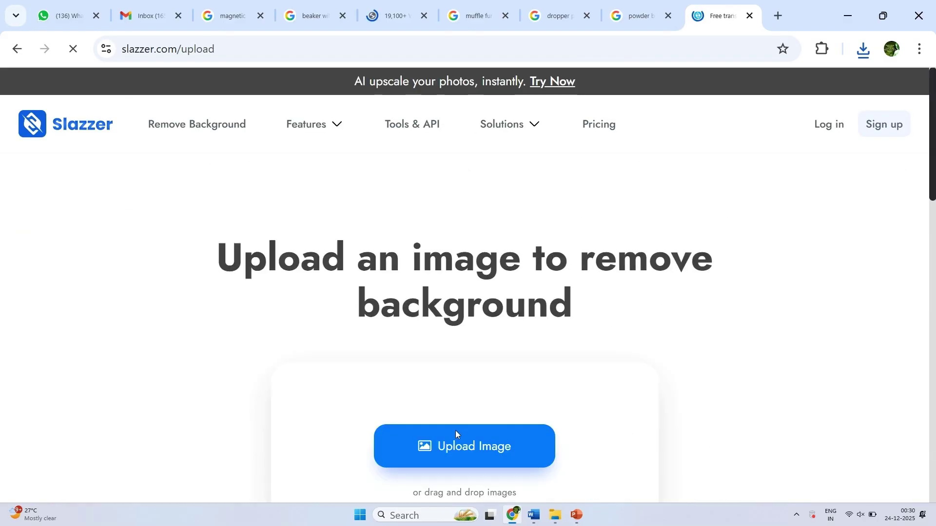
left_click(451, 437)
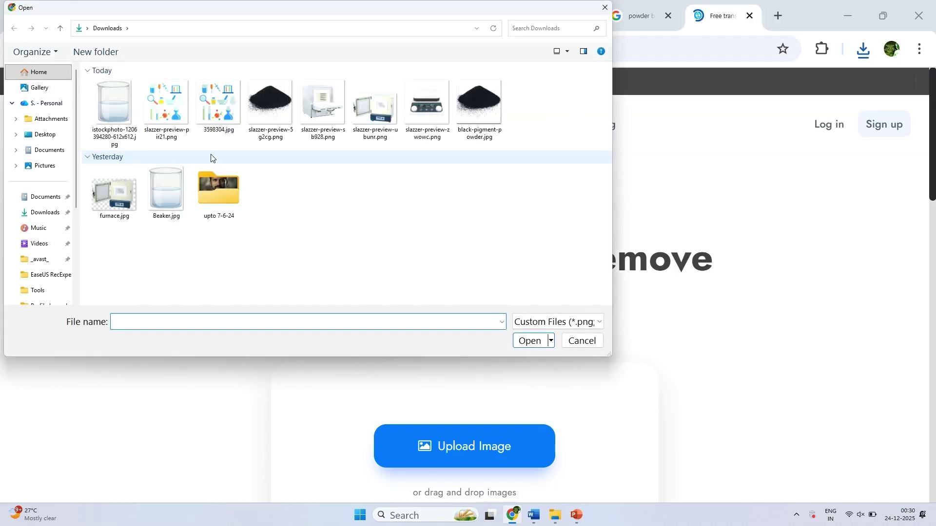
left_click(119, 99)
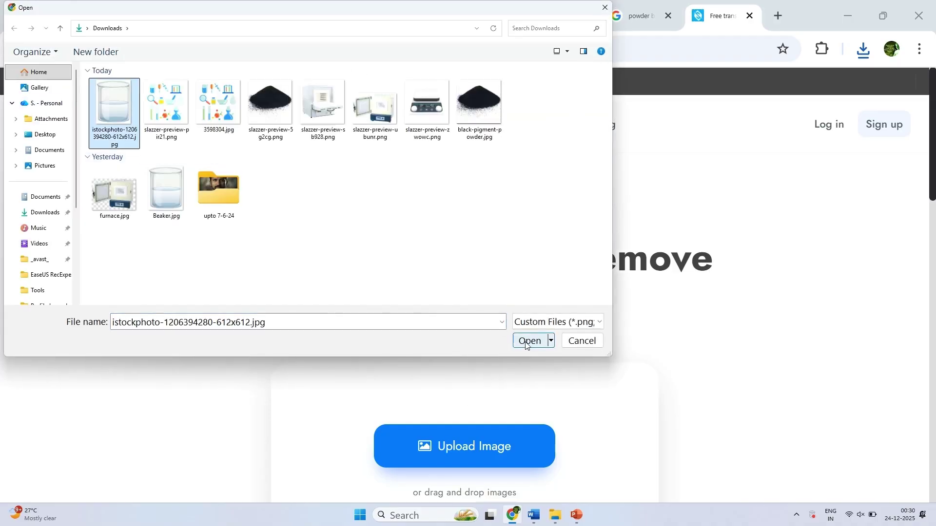
left_click(528, 341)
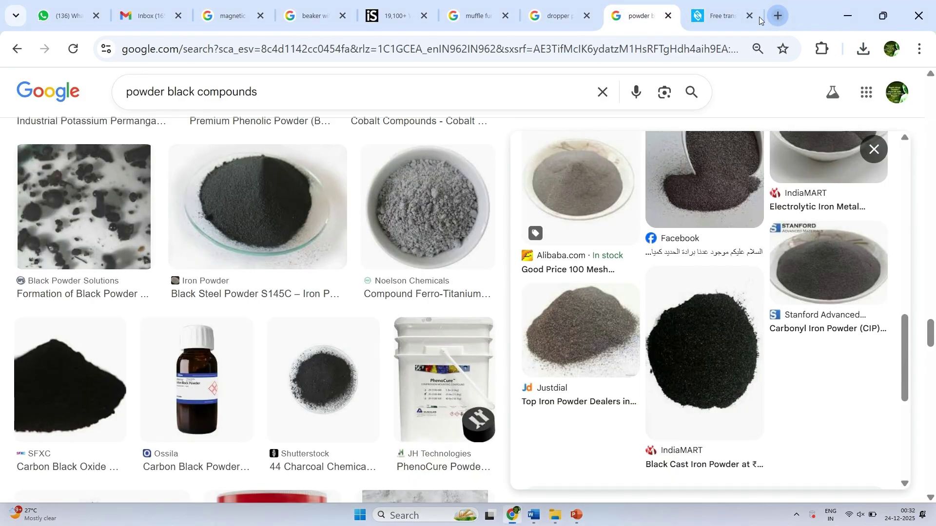
- Open a new tab, load Freepik's magnetic stirrer vectors page in the Slazzer tab, and search for "realistic salt"
left_click(778, 16)
left_click(649, 23)
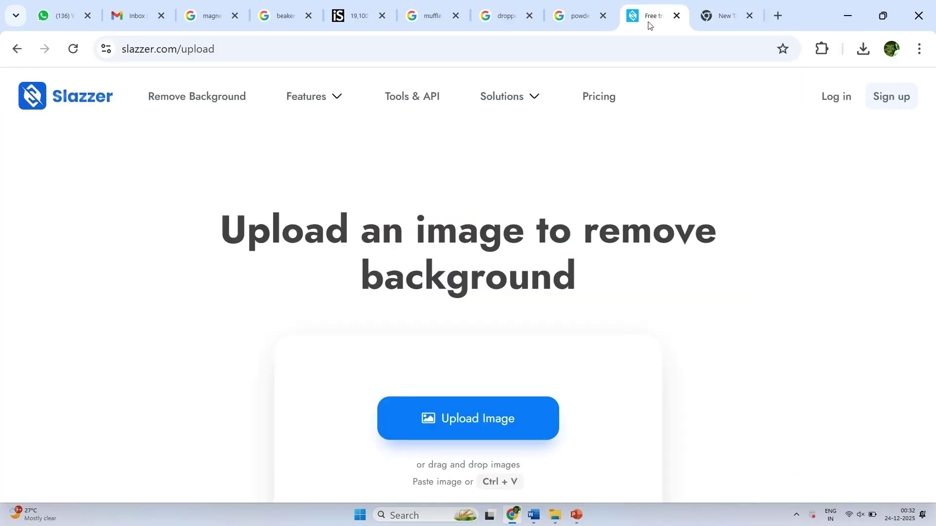
left_click(705, 49)
type("fre")
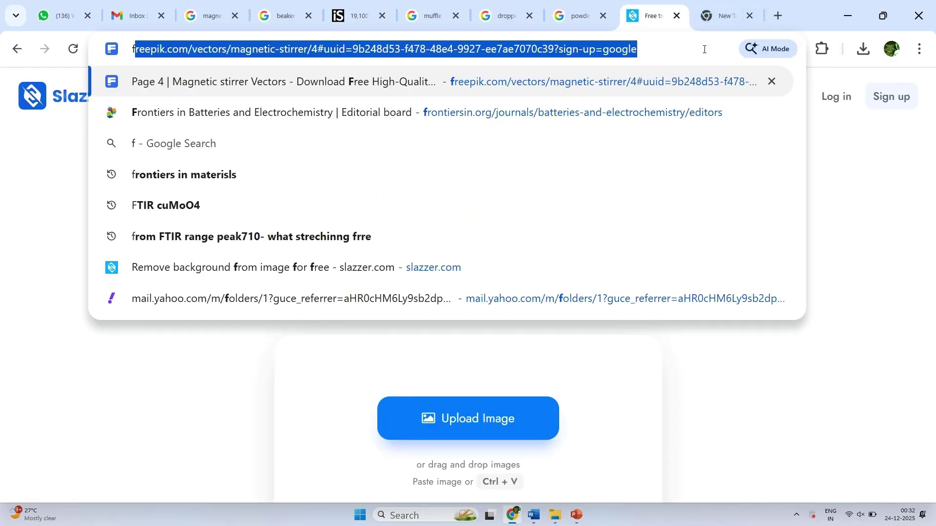
left_click(347, 86)
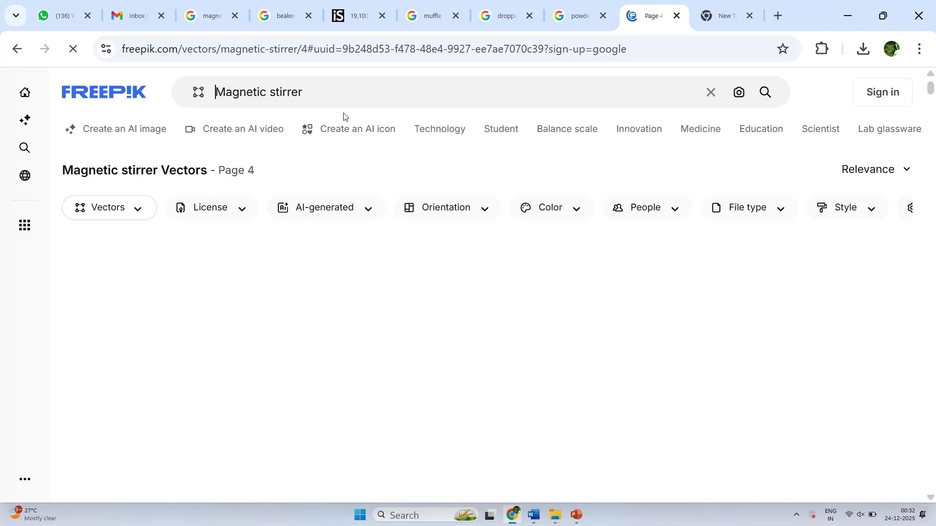
left_click(323, 98)
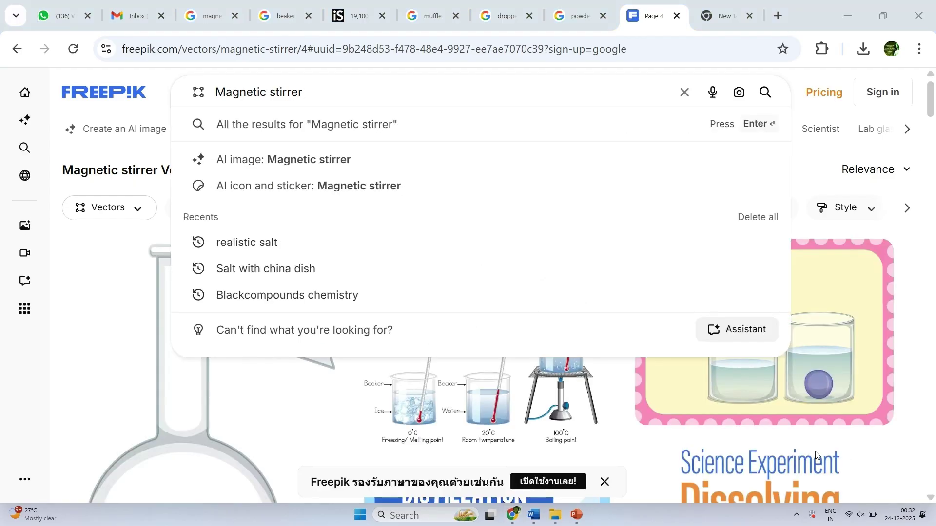
left_click(247, 243)
left_click_drag(281, 91, 215, 91)
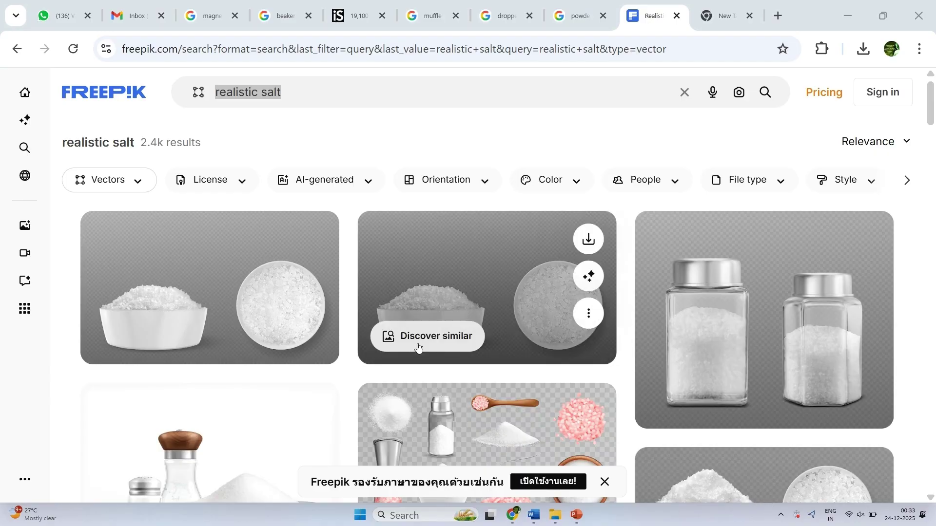
- Open the realistic salt set with coarse and fine grain by macrovector and download it as JPG
scroll(452, 328, "down", 6)
scroll(452, 329, "down", 3)
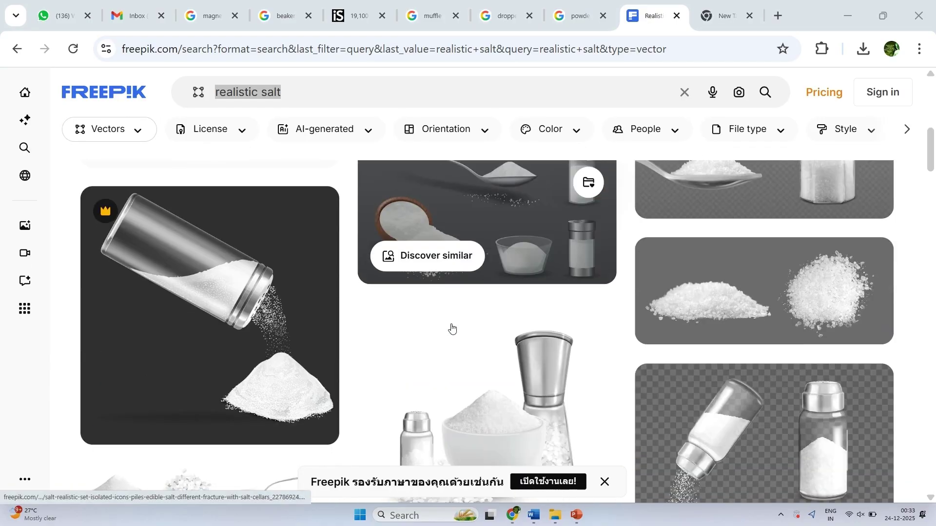
scroll(452, 329, "down", 6)
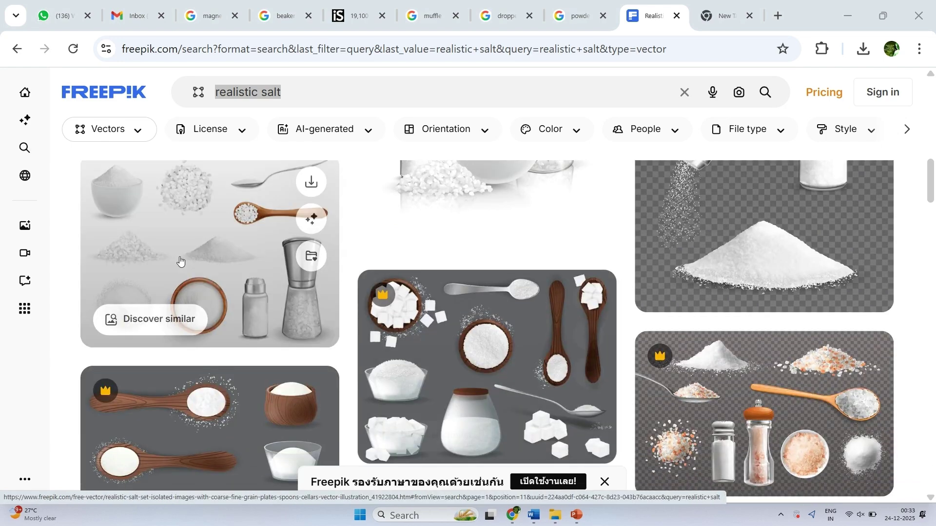
left_click(158, 209)
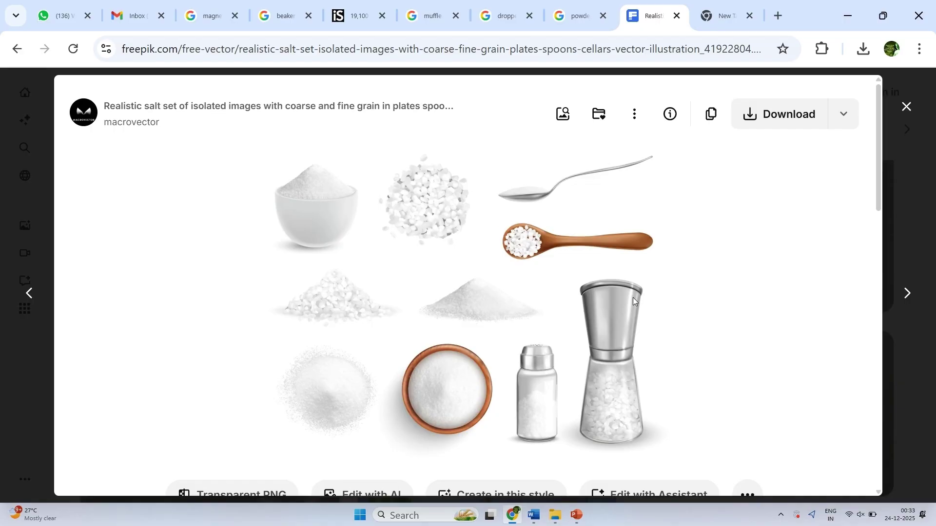
left_click(848, 123)
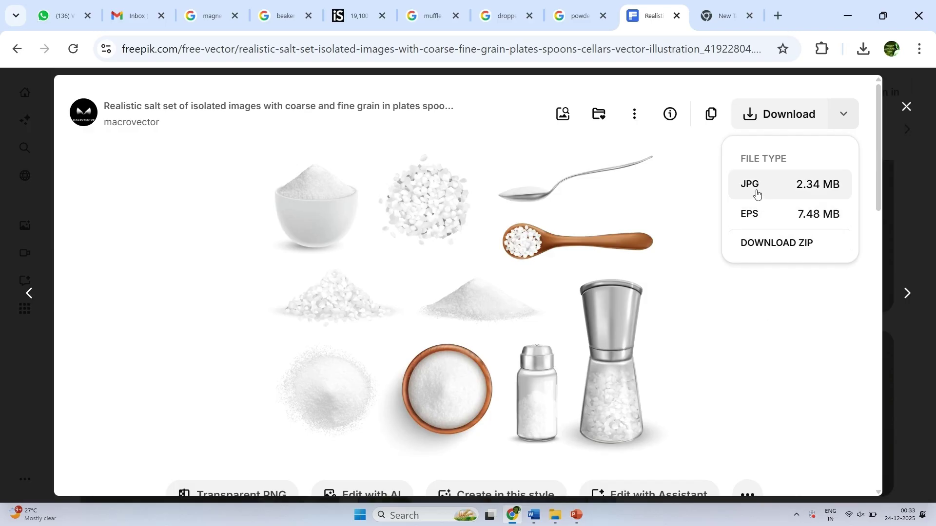
left_click(757, 190)
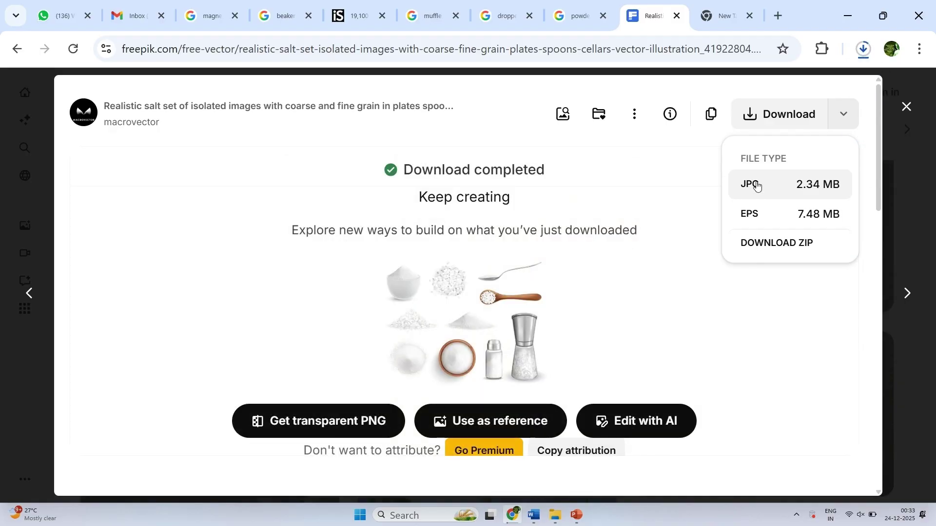
scroll(668, 317, "down", 4)
scroll(668, 318, "down", 7)
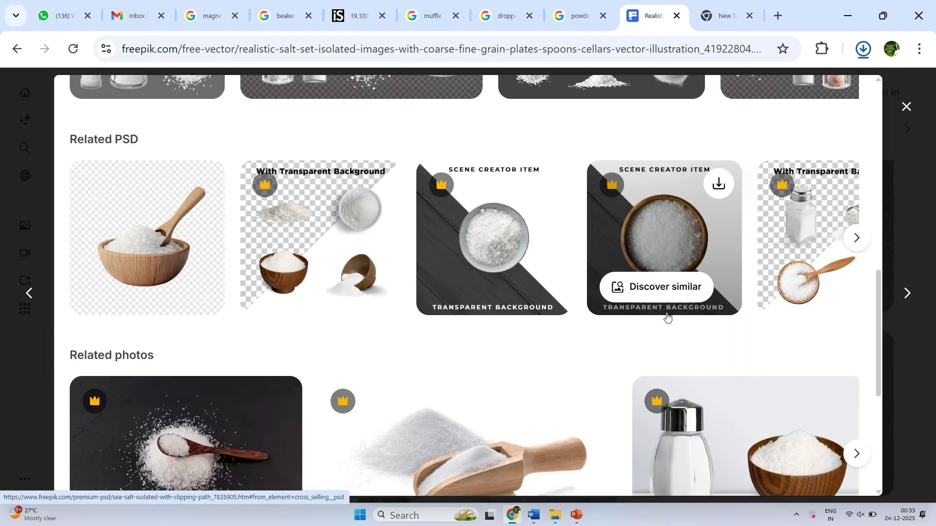
scroll(668, 317, "down", 3)
scroll(667, 316, "down", 3)
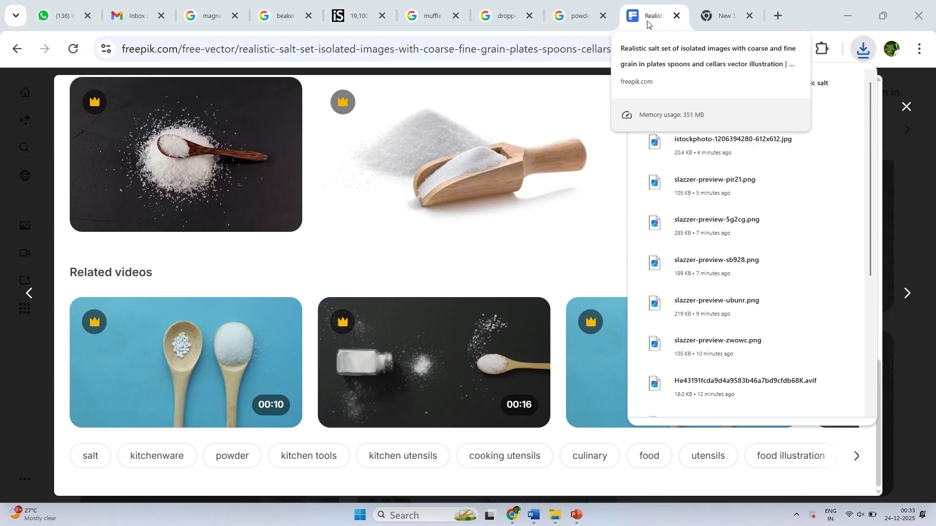
- Open slazzer.com in the empty new tab
left_click(577, 15)
left_click(710, 16)
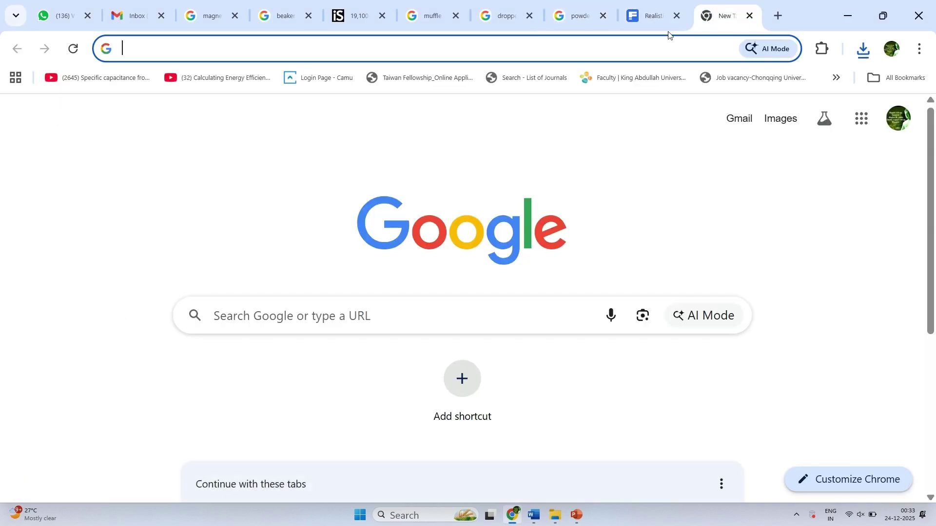
type("sl")
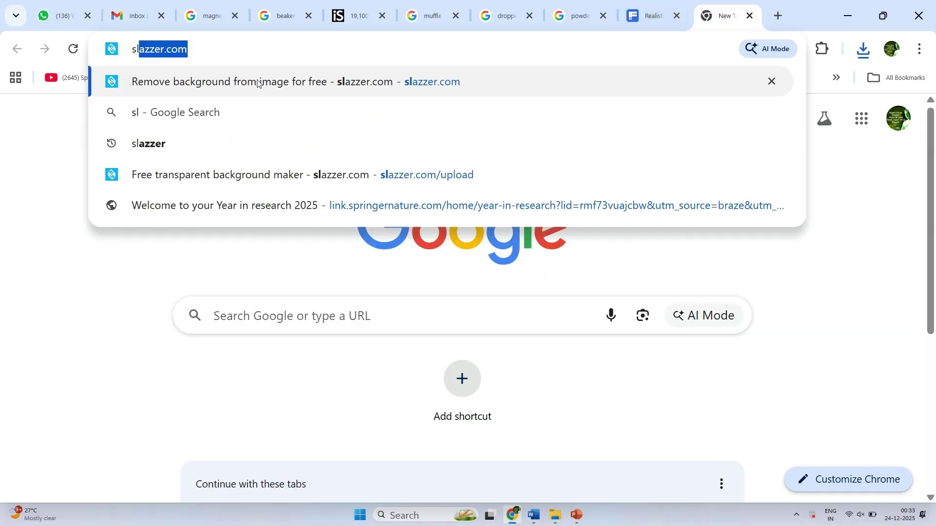
left_click(259, 83)
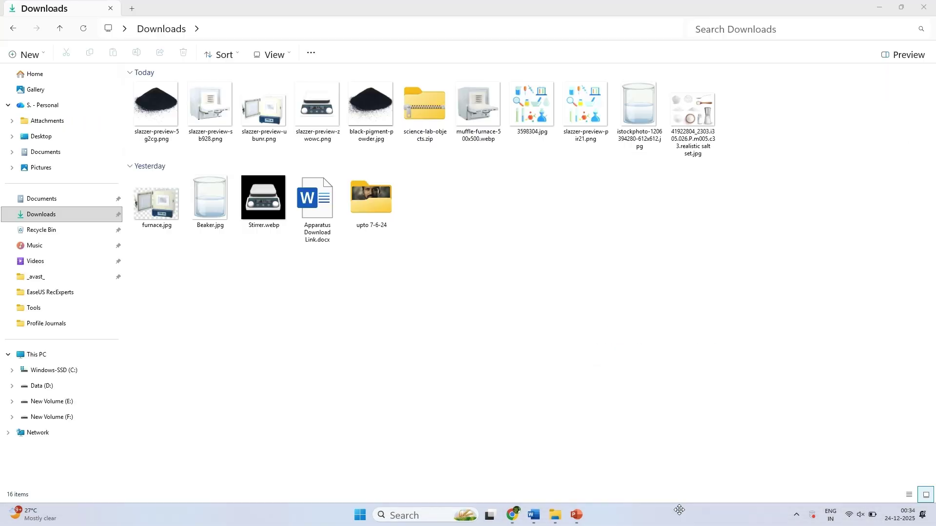
- Switch to Slazzer in Chrome and upload the realistic salt set JPG for background removal
left_click(511, 514)
left_click(719, 455)
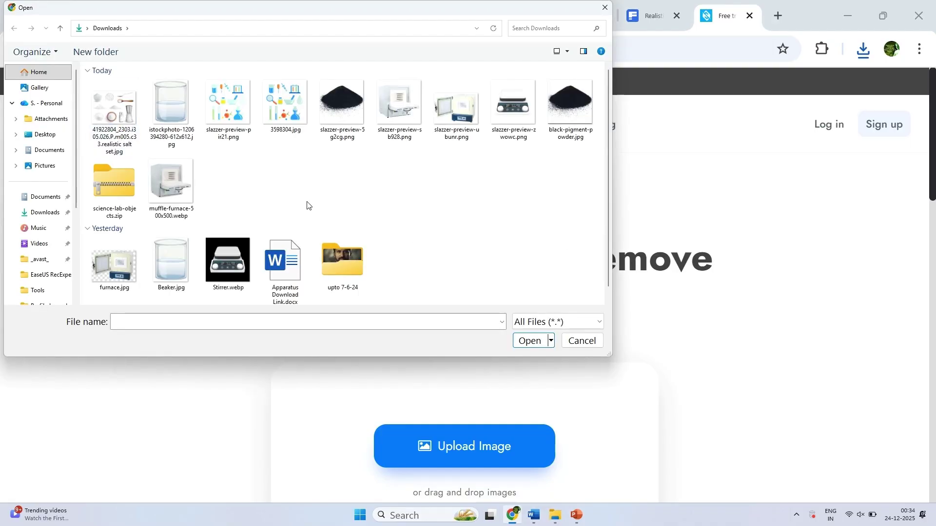
left_click(105, 121)
left_click(529, 339)
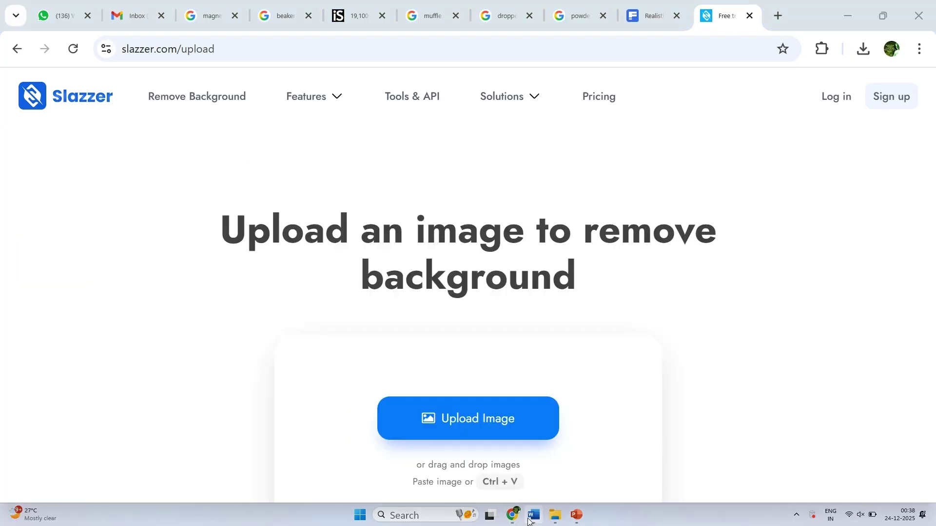
- Switch to the Downloads folder in File Explorer and compare Picture5_prev_ui.png with the original realistic salt set image
mouse_move(555, 516)
left_click(476, 477)
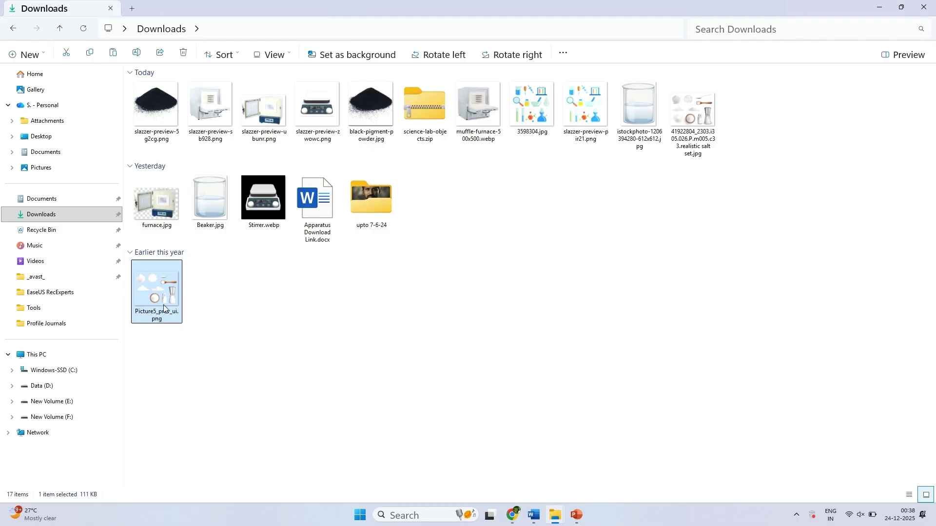
left_click(694, 138)
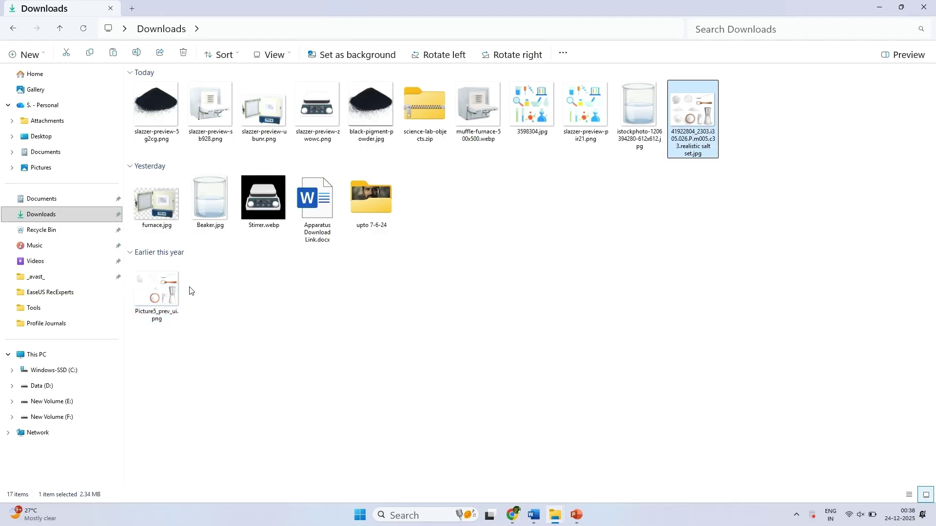
left_click(178, 299)
left_click(238, 298)
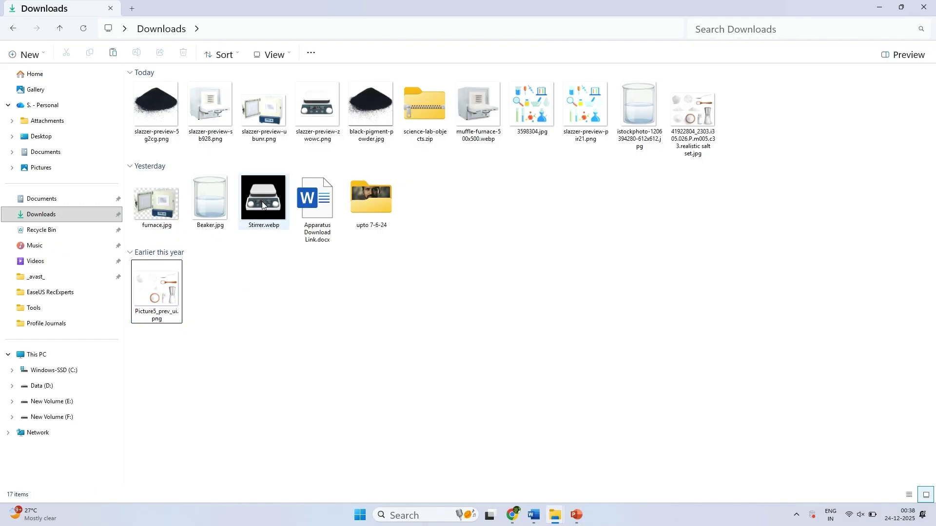
- Insert the background-free stirrer image slazzer-preview-zwowc.png from Downloads onto slide 2 in PowerPoint
left_click(313, 127)
left_click_drag(314, 127, 437, 316)
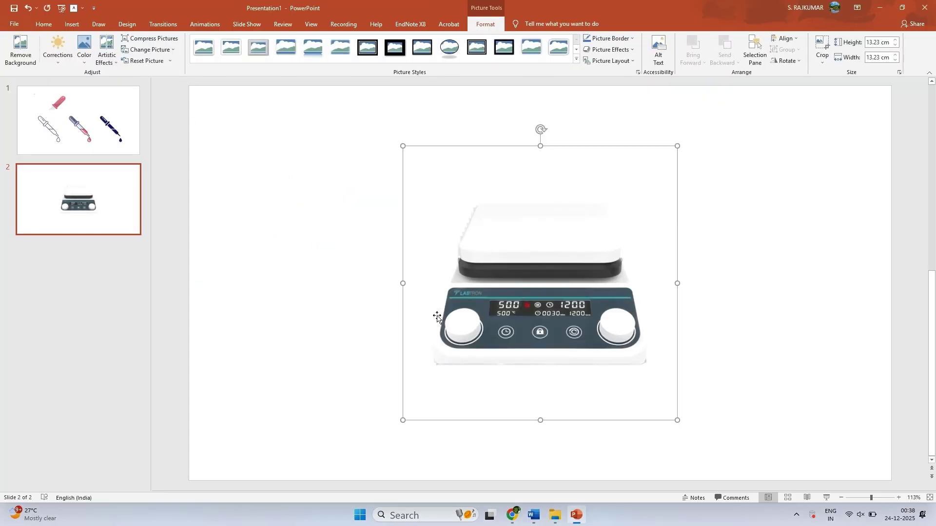
left_click(741, 359)
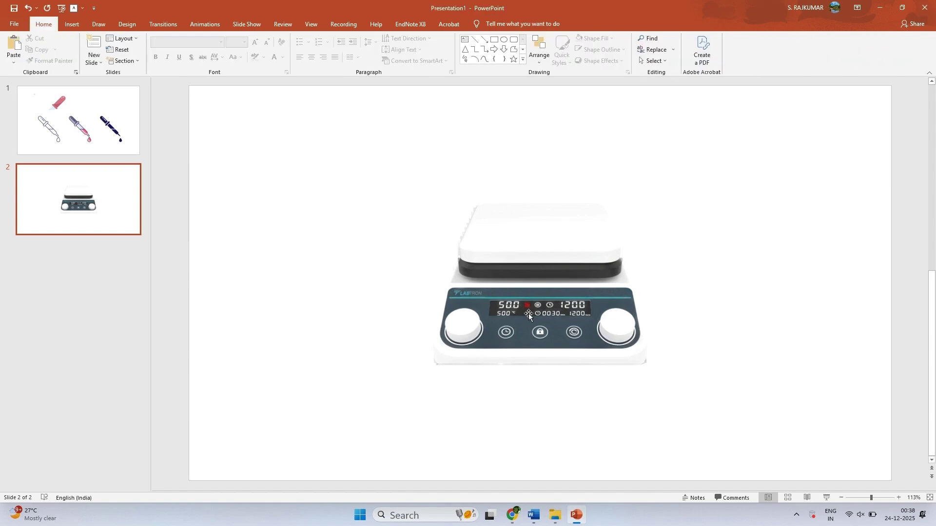
- Crop the empty margins above and on both sides of the stirrer picture, to about 10.82 cm high and 10.96 cm wide
left_click(528, 314)
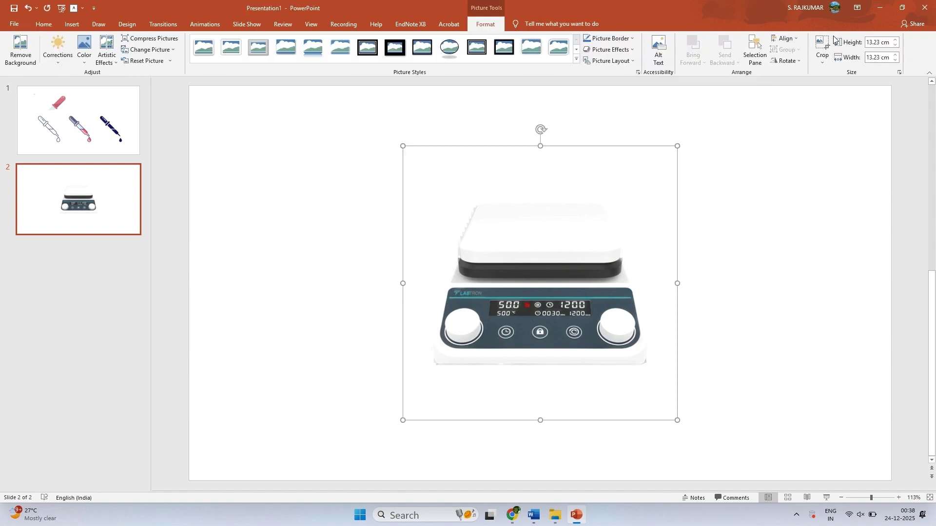
left_click(822, 44)
left_click_drag(541, 146, 556, 197)
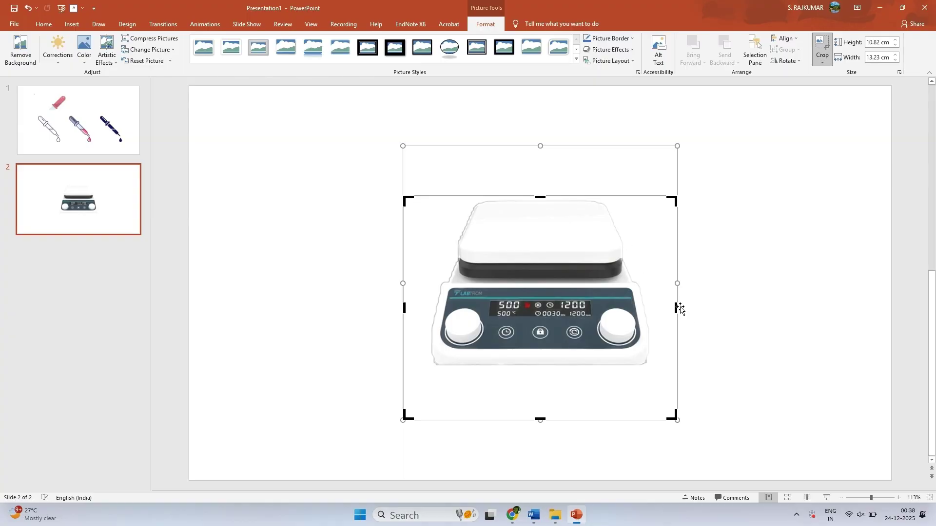
left_click_drag(676, 305, 653, 303)
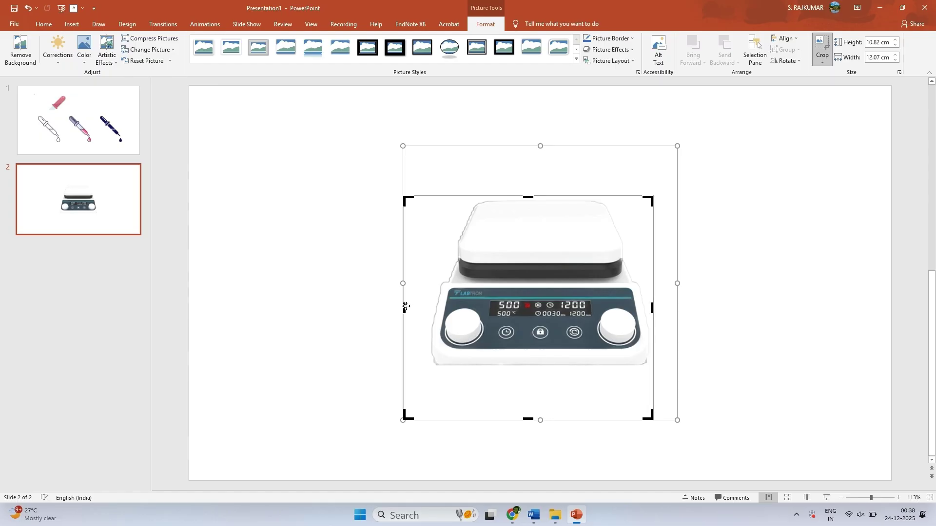
key("ctrl+z")
left_click_drag(405, 308, 427, 308)
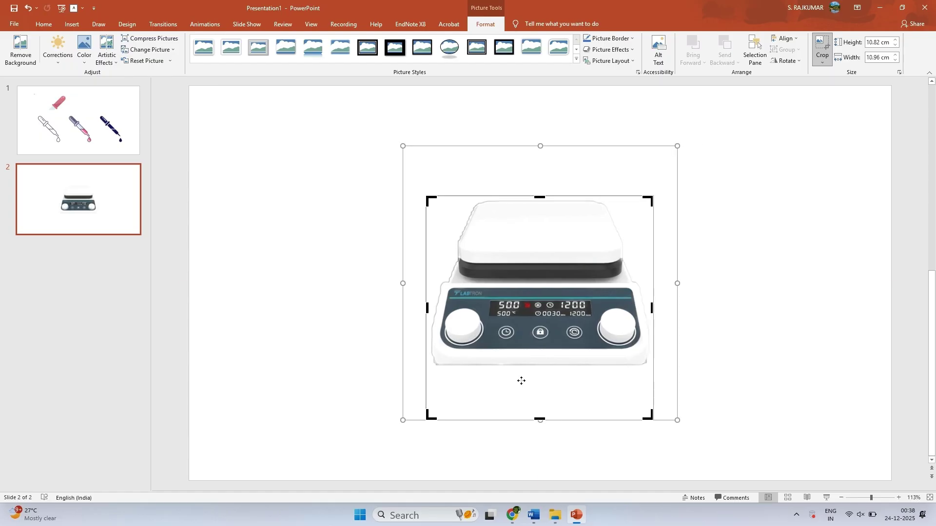
- Draw a rounded rectangle about 10.84 cm high and 26.44 cm wide on the blank slide 3 in PowerPoint
key("alt+Tab")
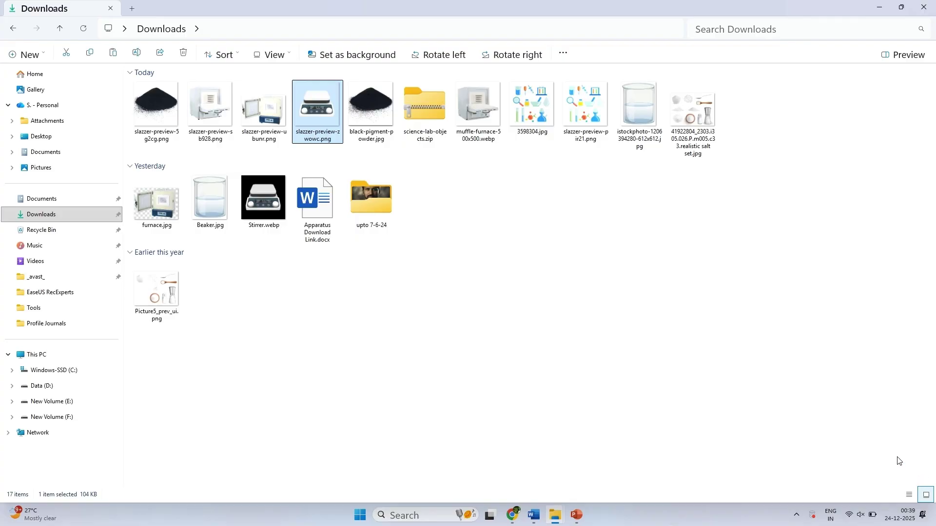
key("alt+Tab")
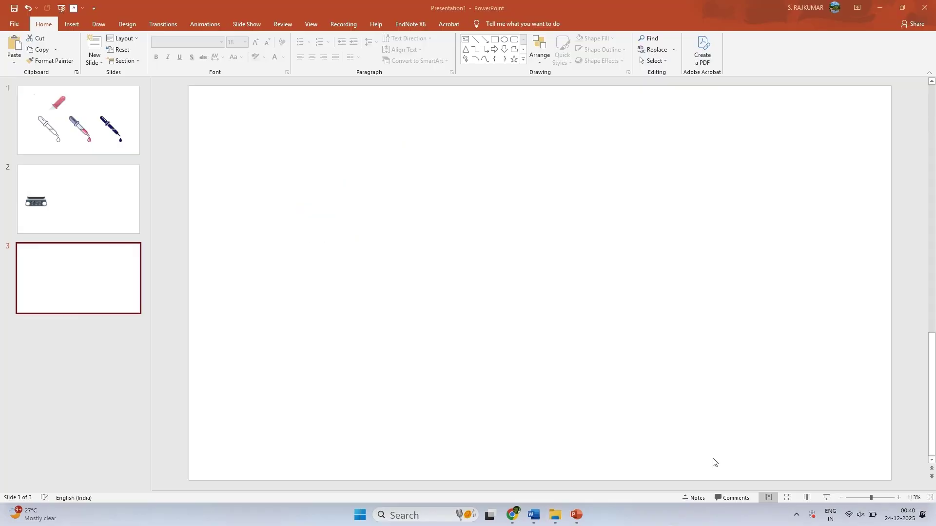
left_click(71, 24)
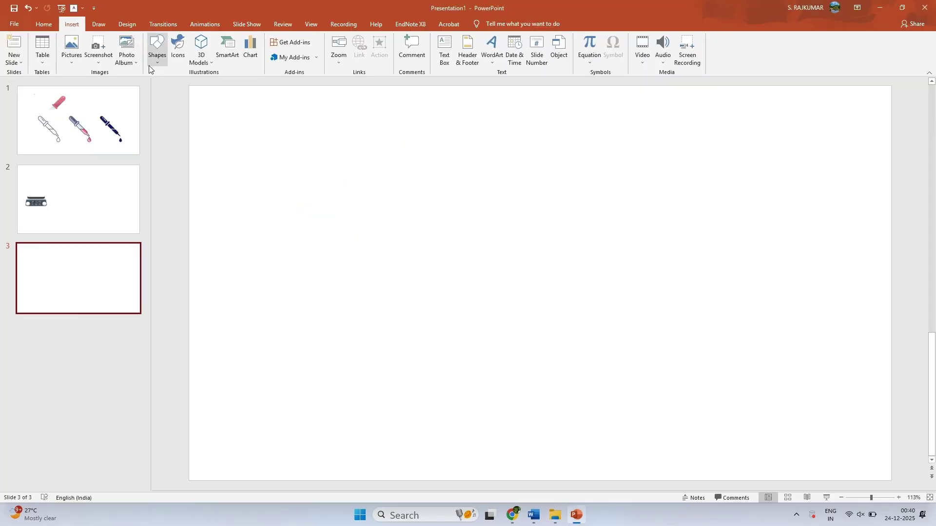
left_click(157, 49)
left_click(192, 83)
mouse_move(264, 165)
left_mouse_down()
mouse_move(747, 363)
mouse_move(761, 387)
mouse_move(819, 396)
left_mouse_up()
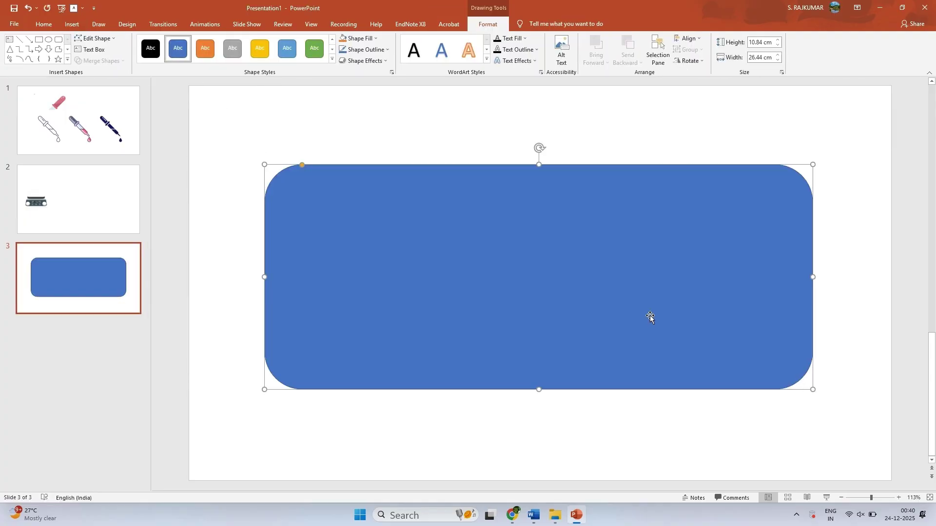
- Open the rounded rectangle's detailed fill settings, try pattern and texture fills, and set it to a gradient fill
left_click(354, 63)
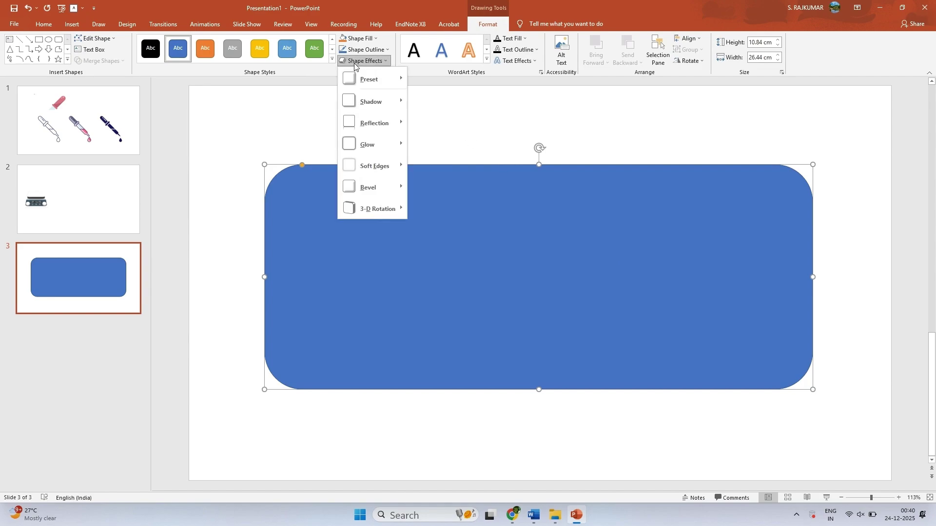
left_click(359, 39)
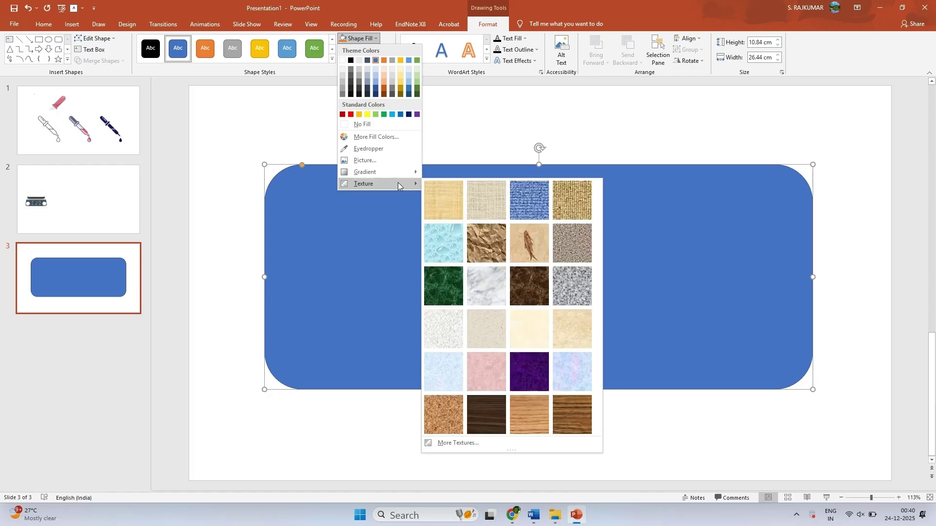
mouse_move(396, 171)
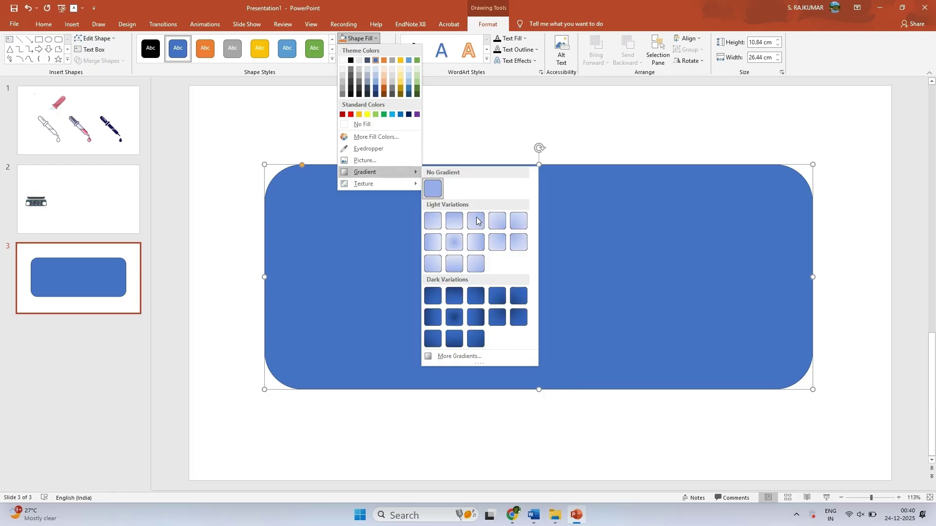
left_click(493, 357)
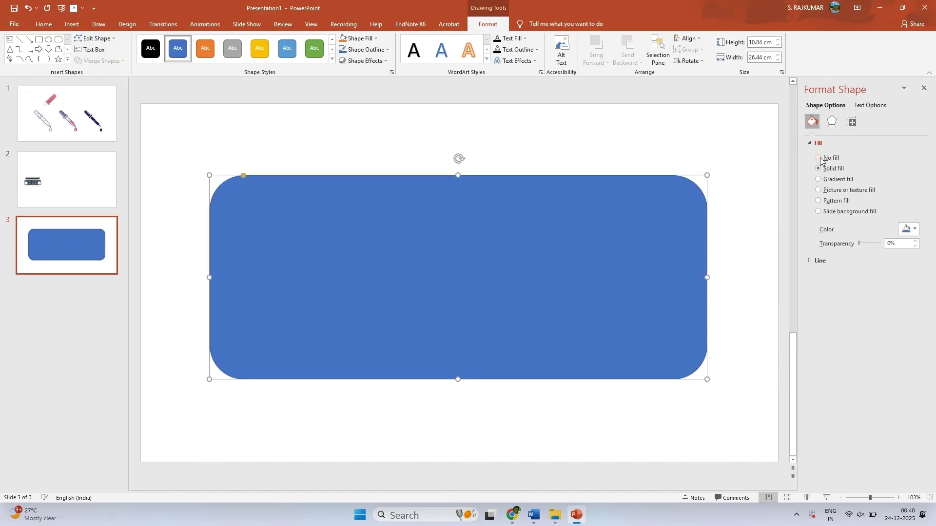
left_click(819, 201)
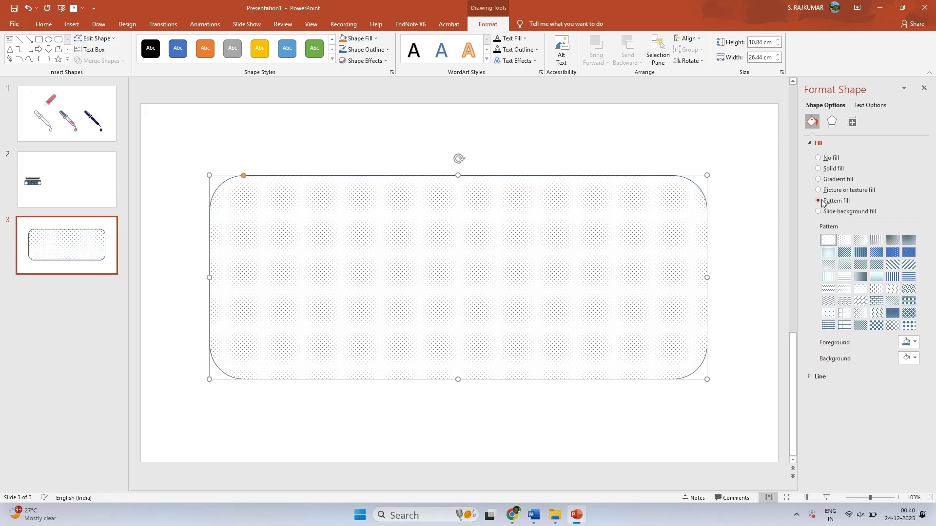
left_click(819, 190)
left_click(819, 179)
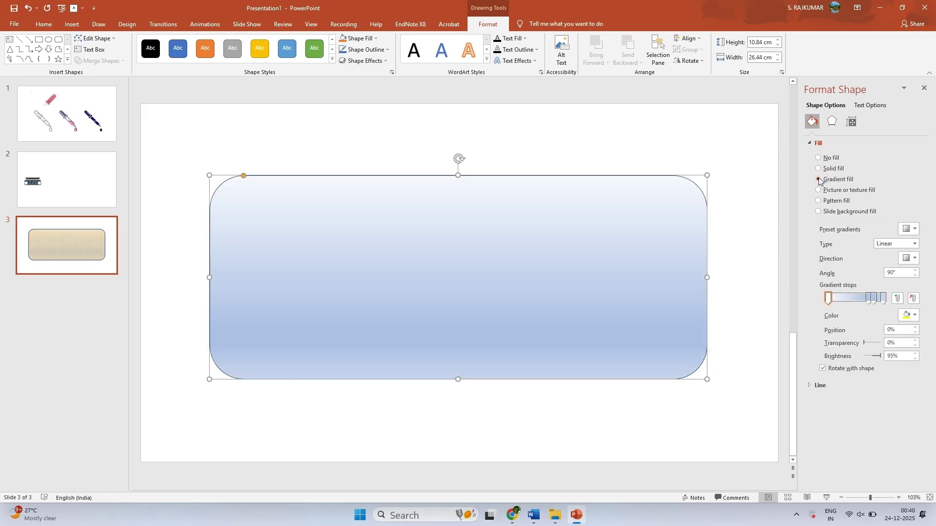